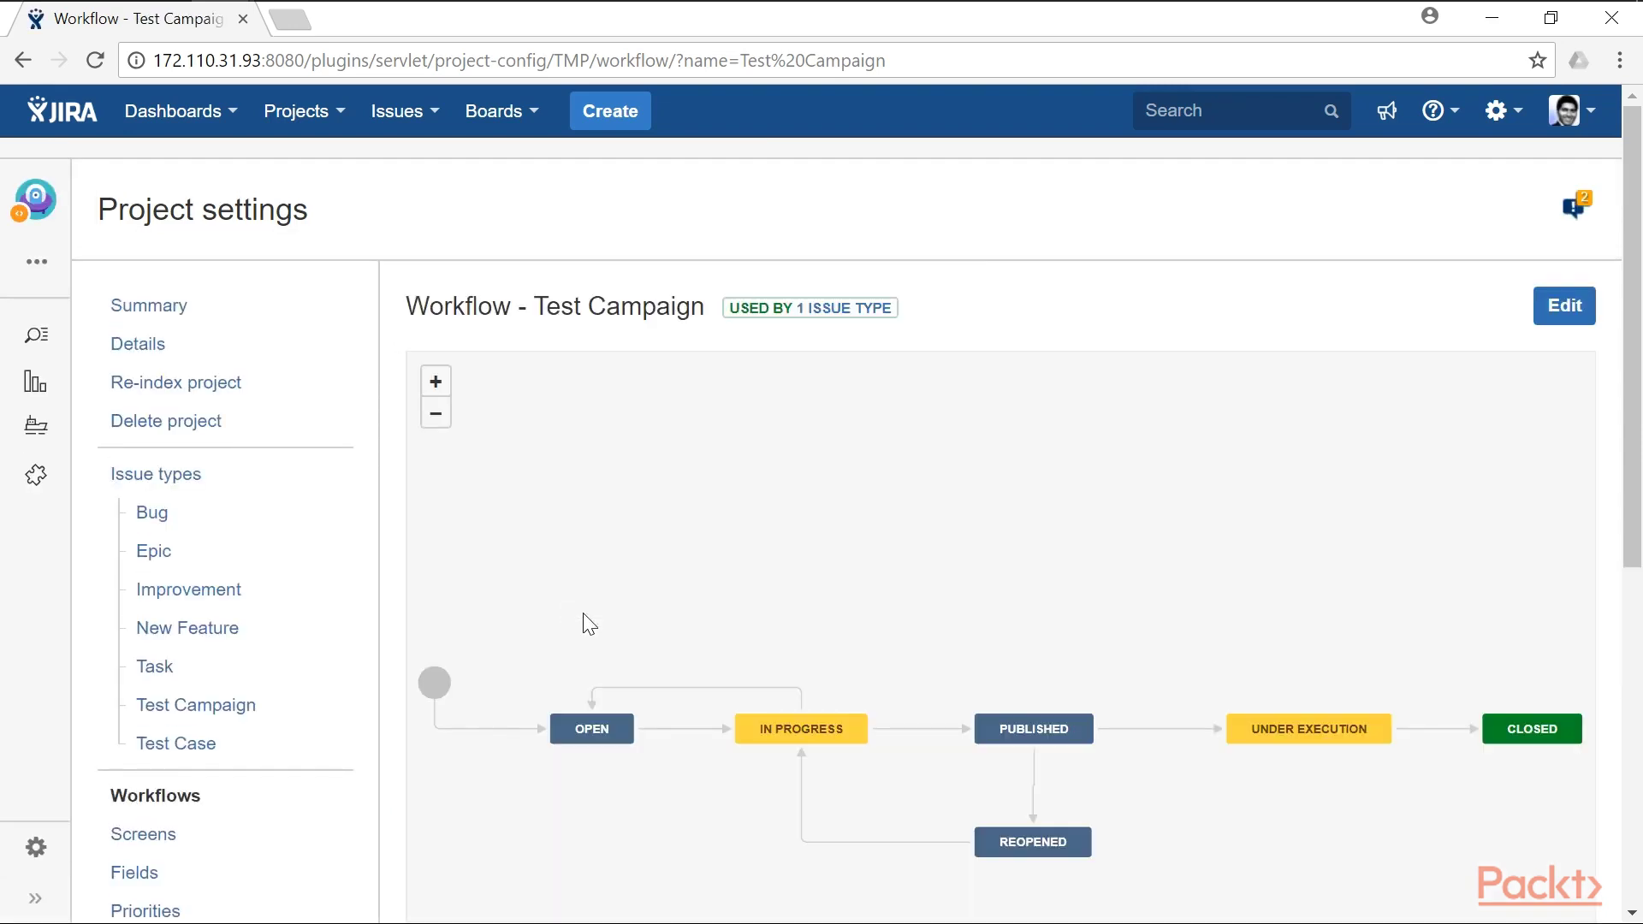
pyautogui.scroll(-1, 1181, 616)
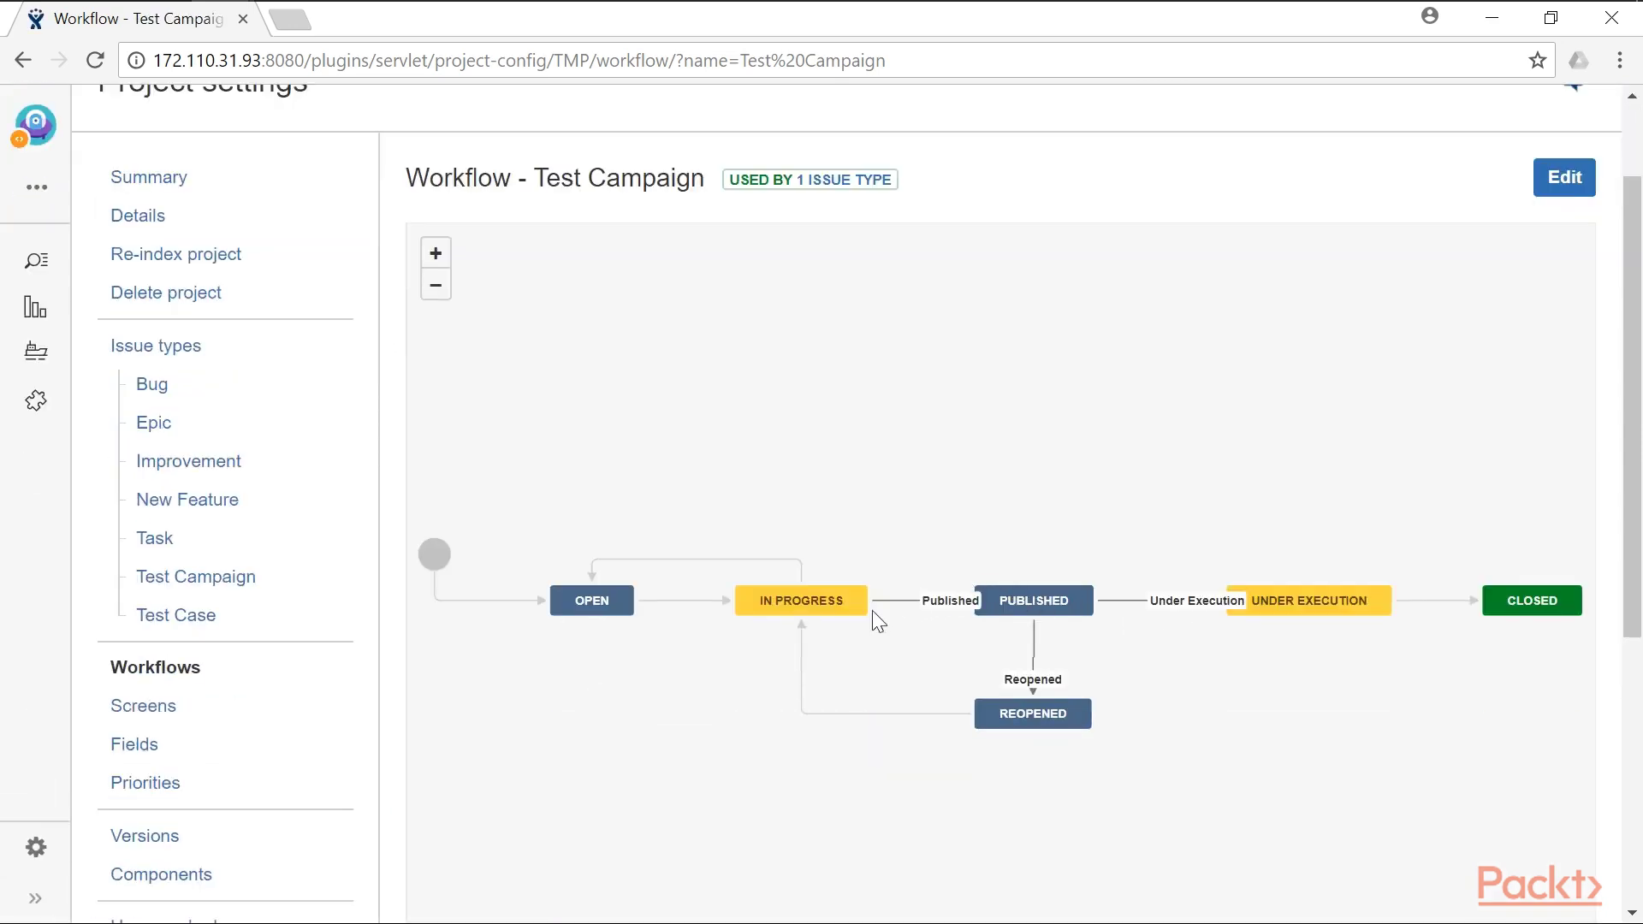
pyautogui.moveTo(1012, 608)
pyautogui.moveTo(849, 607)
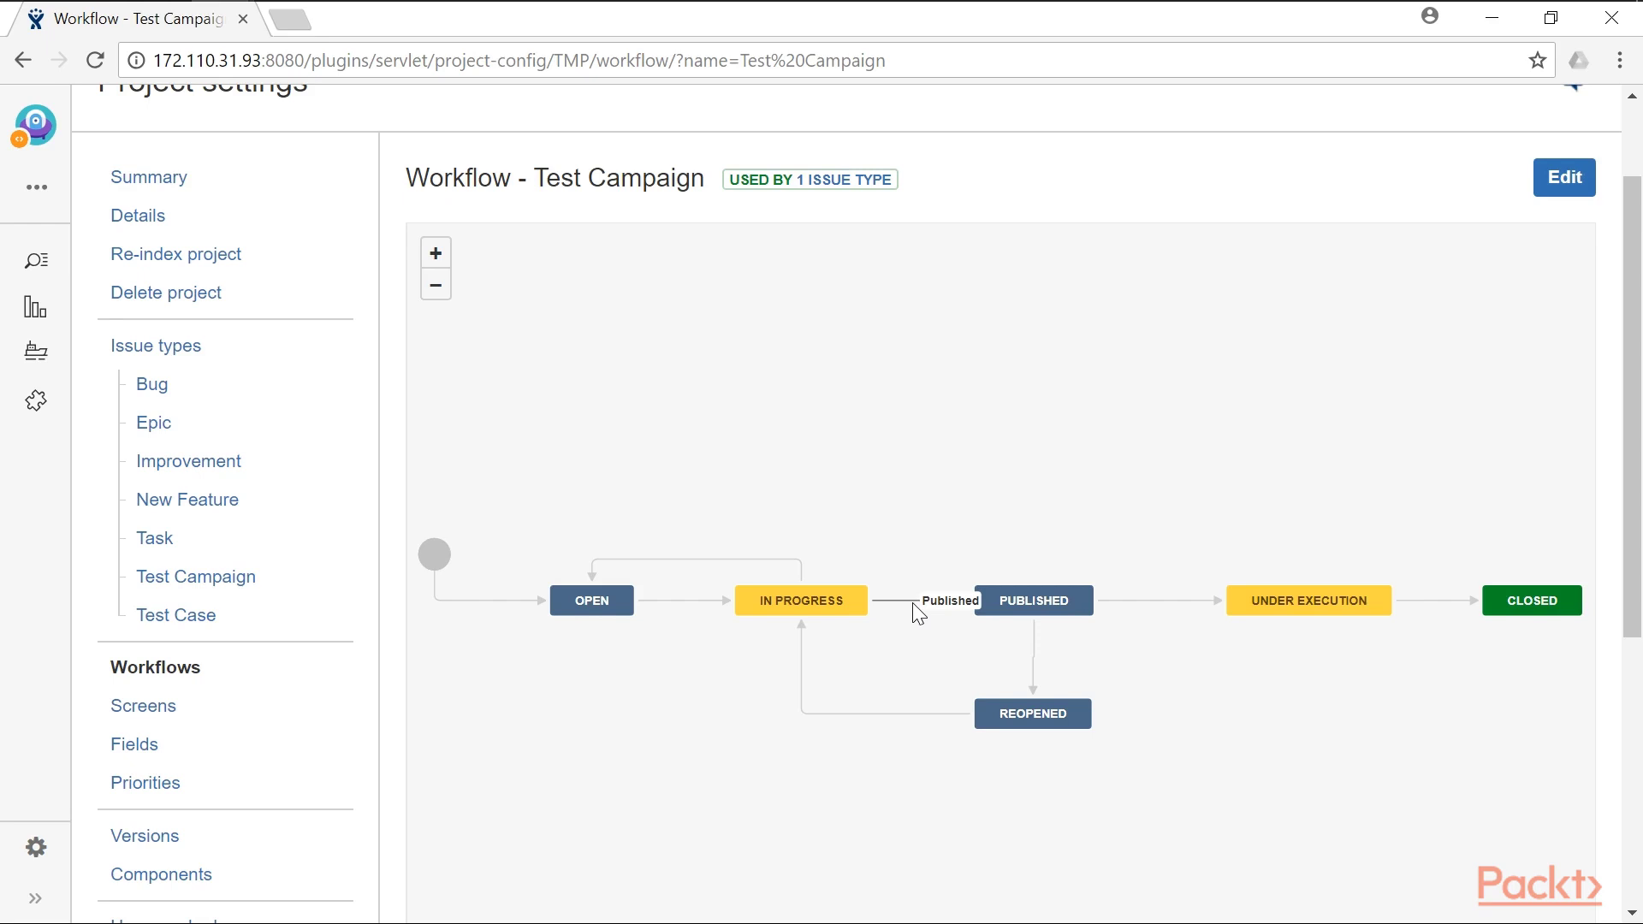
pyautogui.scroll(2, 912, 602)
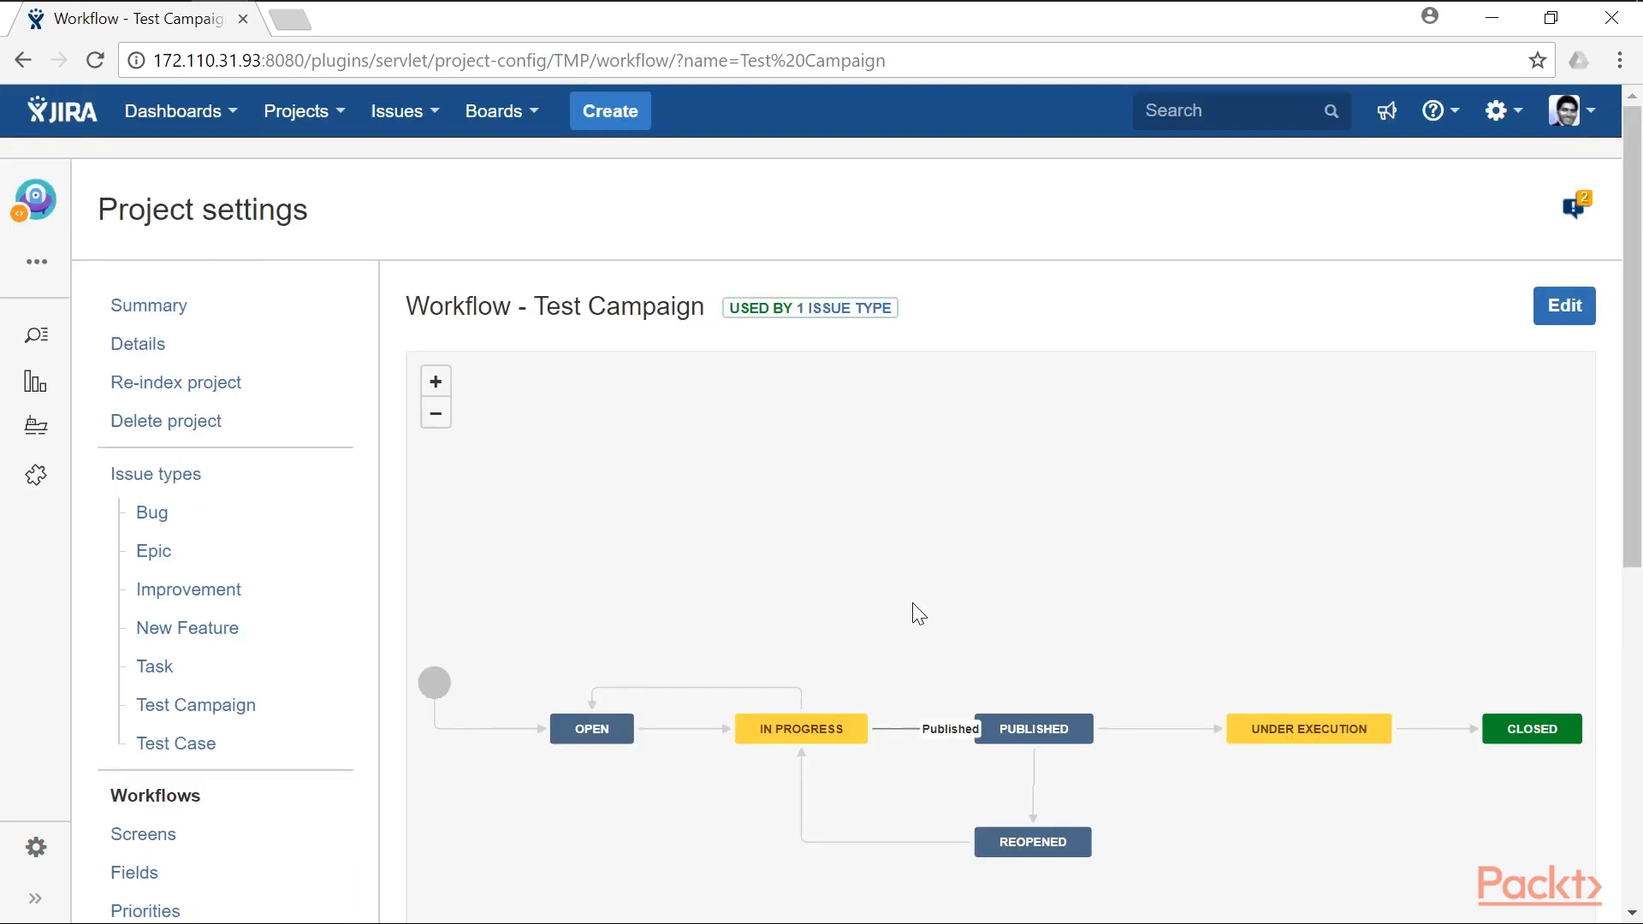
# - Open the Issues section of the JIRA administration, entering the account password for administrator access
pyautogui.click(1521, 125)
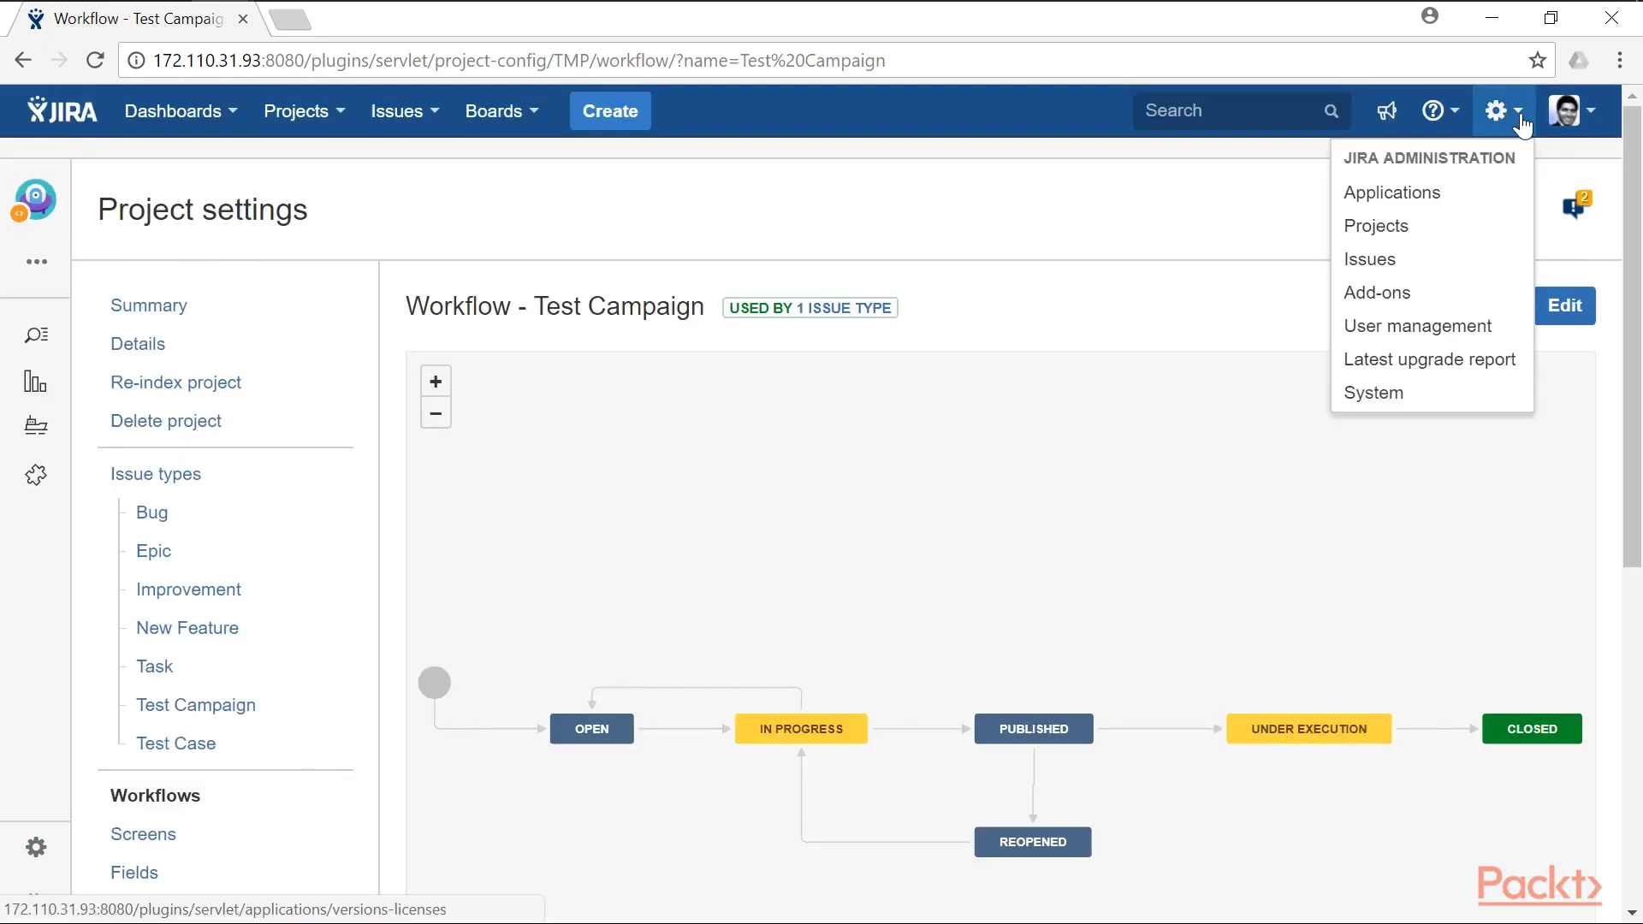
pyautogui.click(1421, 272)
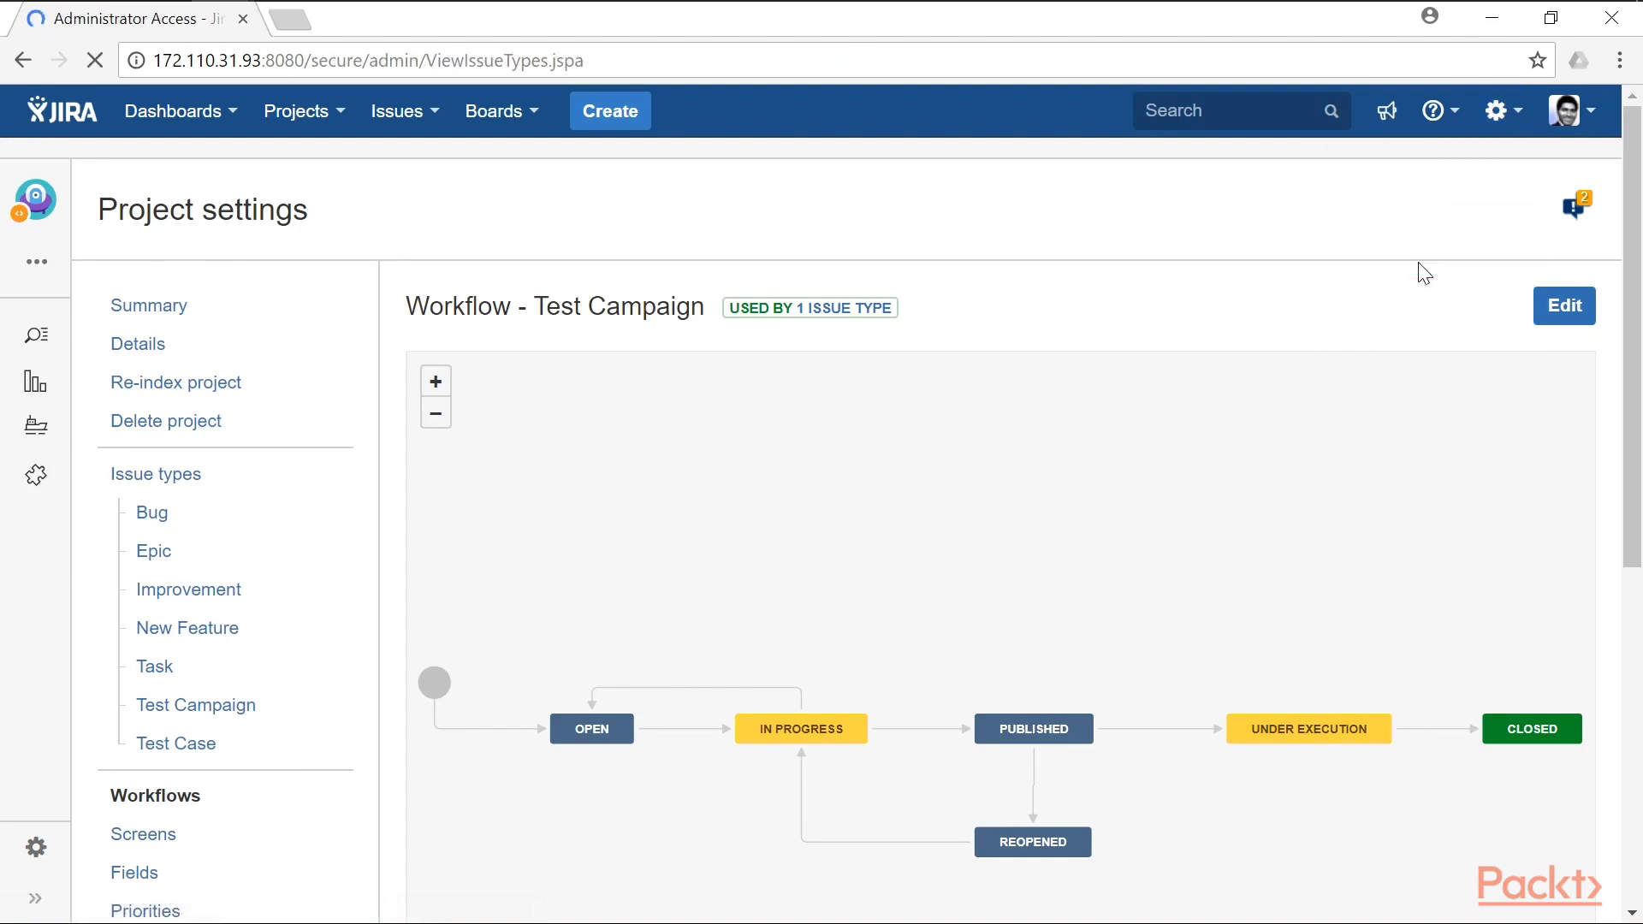
pyautogui.write('********')
pyautogui.press('Return')
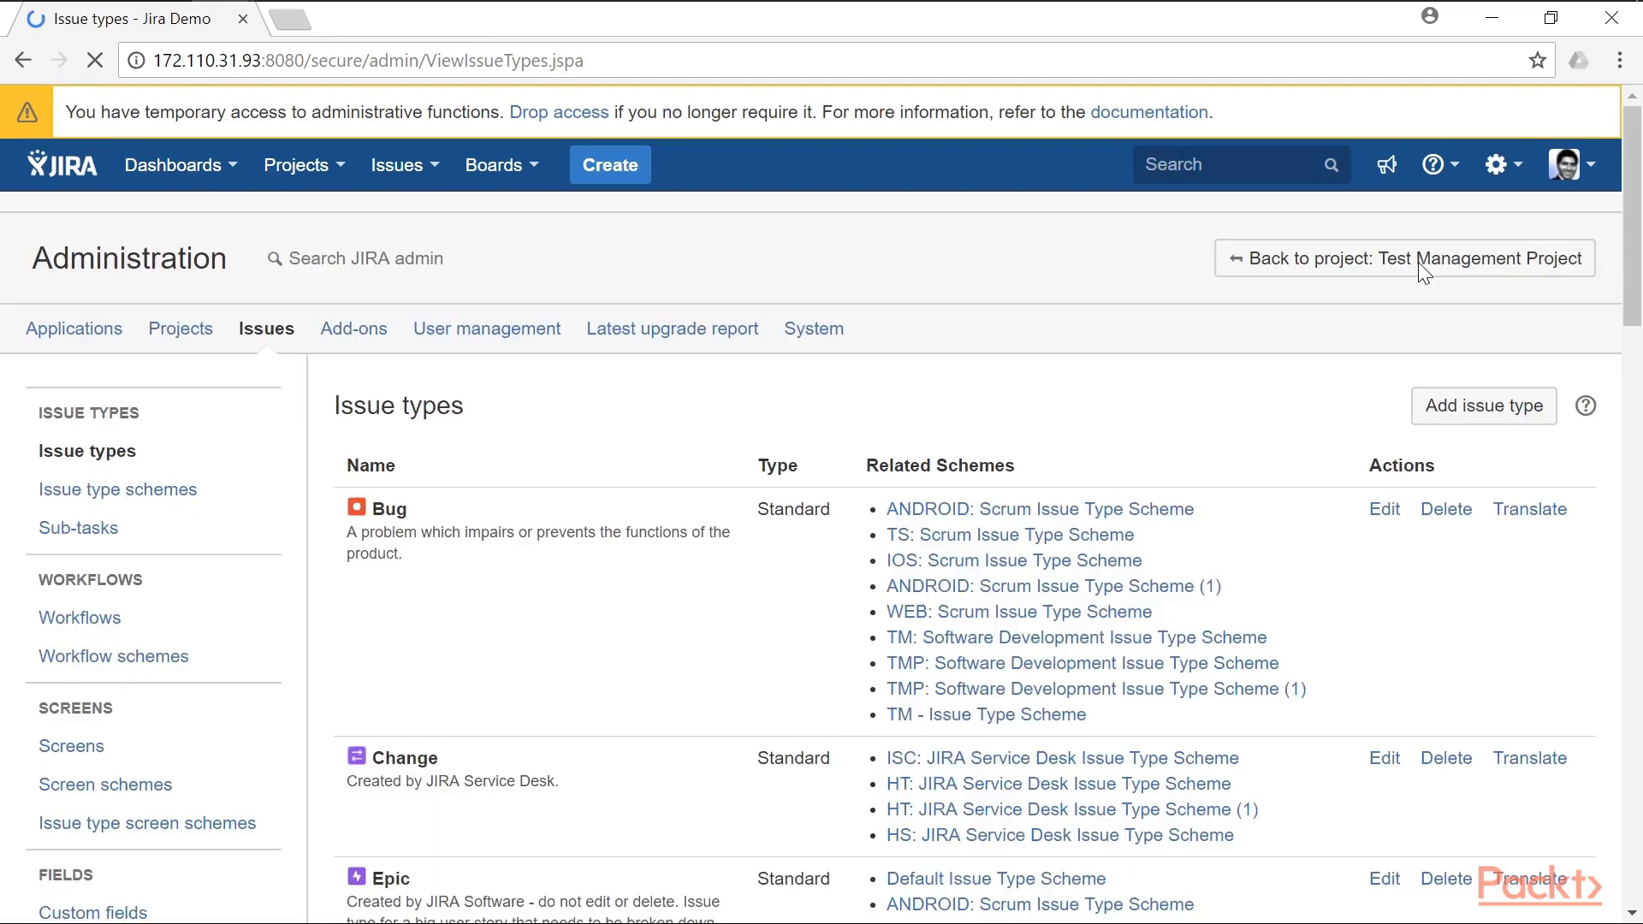
# - Start adding a custom field of the type Text Field (multi-line) from the custom fields administration
pyautogui.scroll(-3, 445, 569)
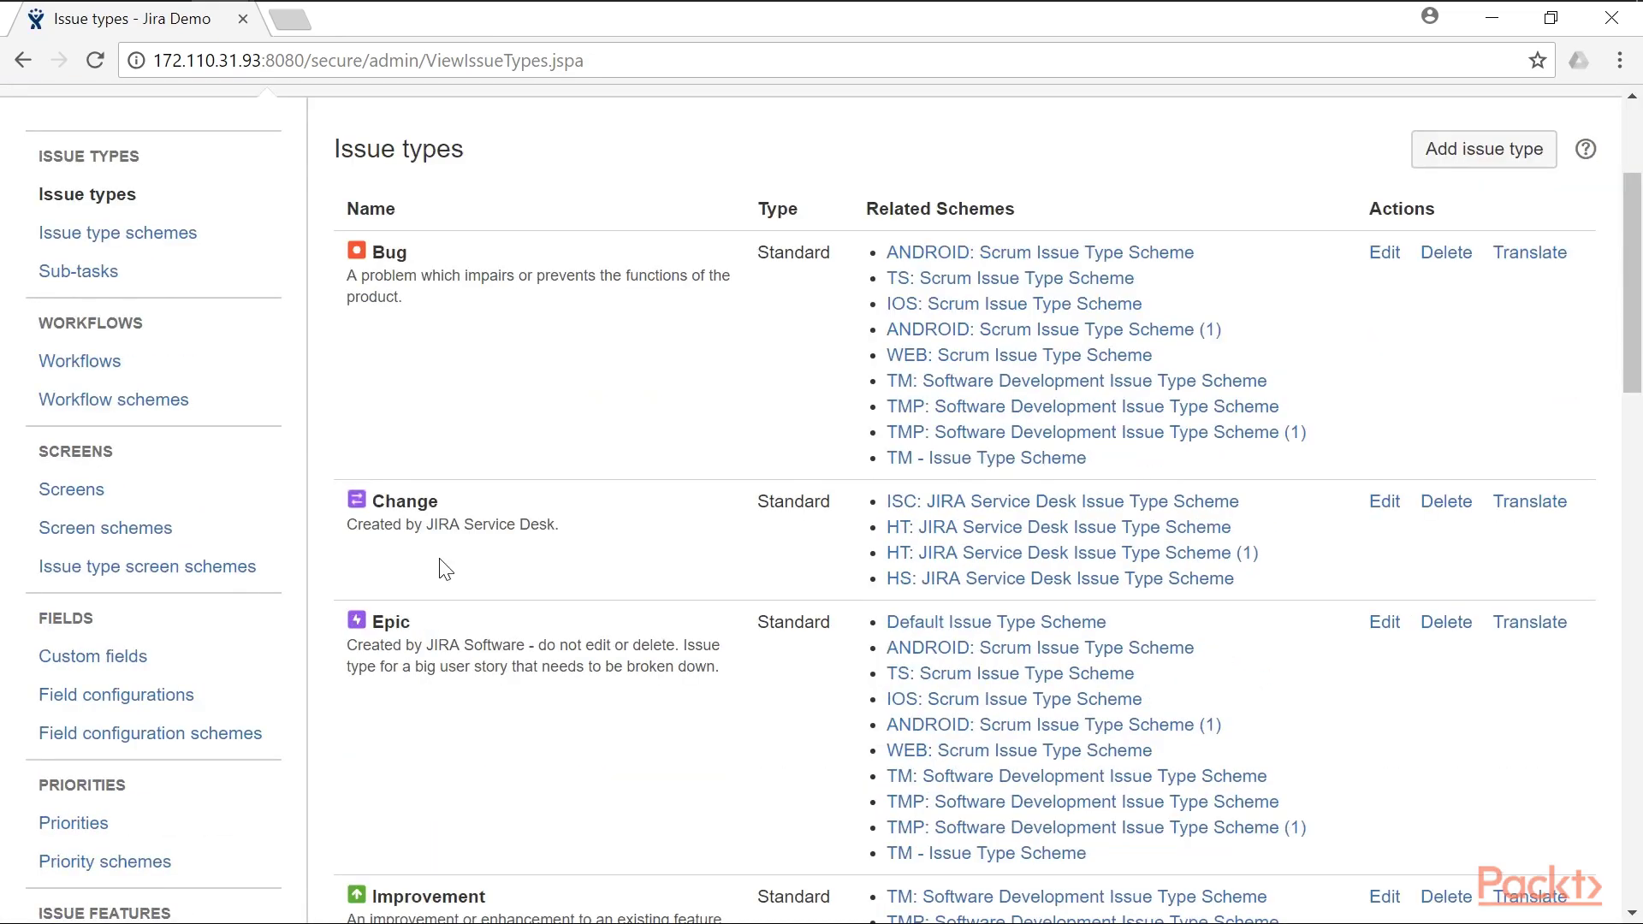
pyautogui.click(72, 669)
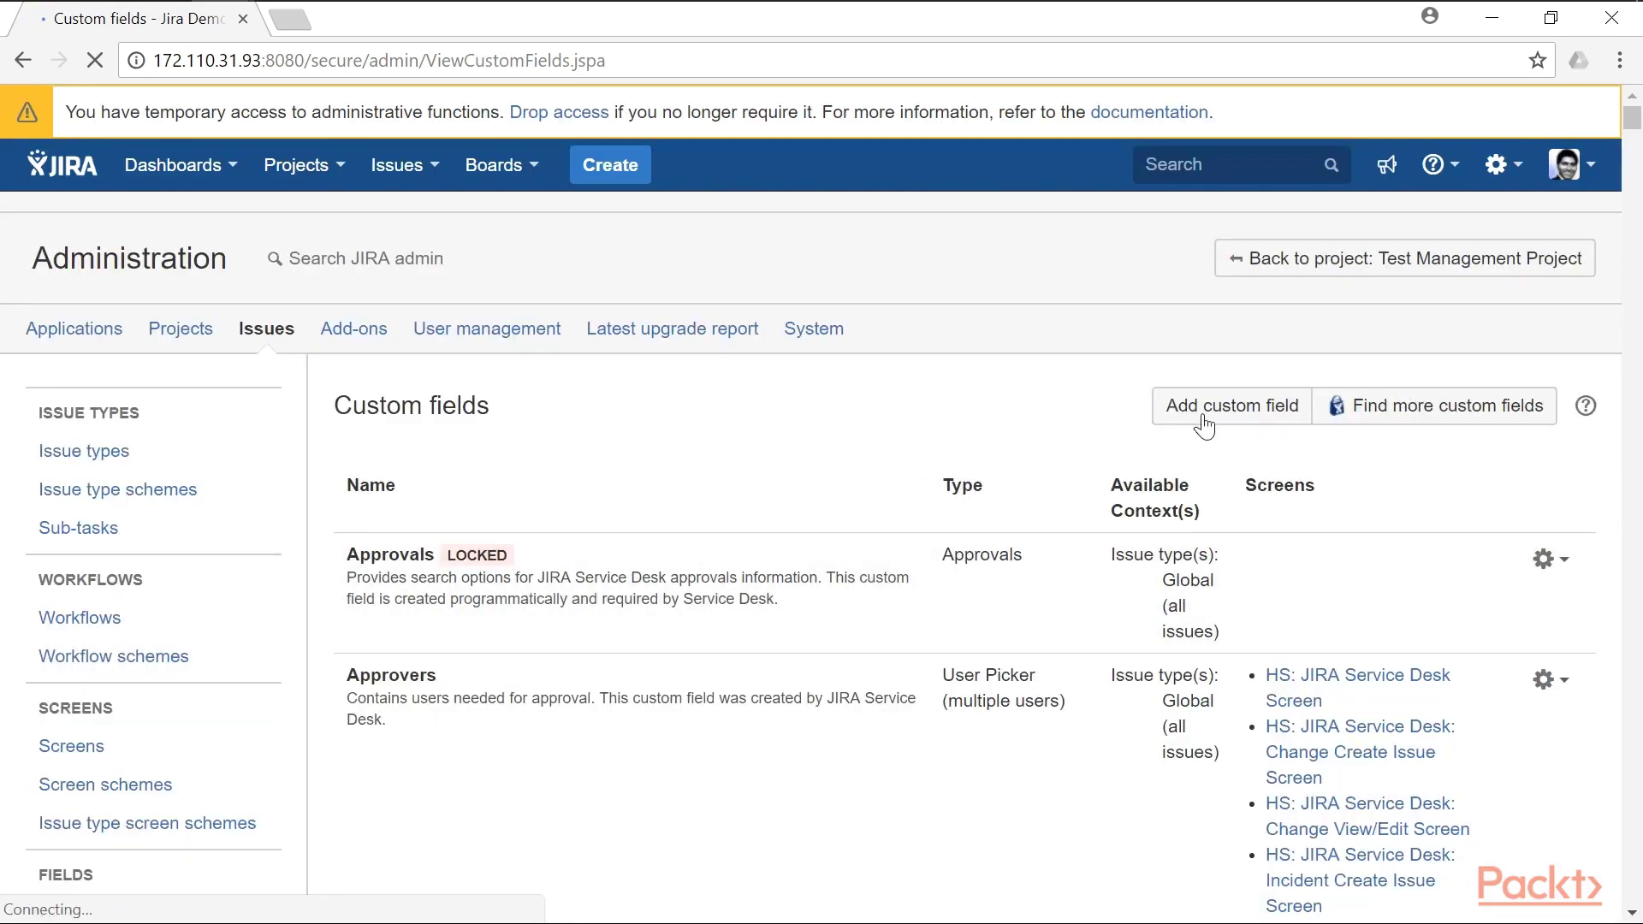
pyautogui.click(1205, 423)
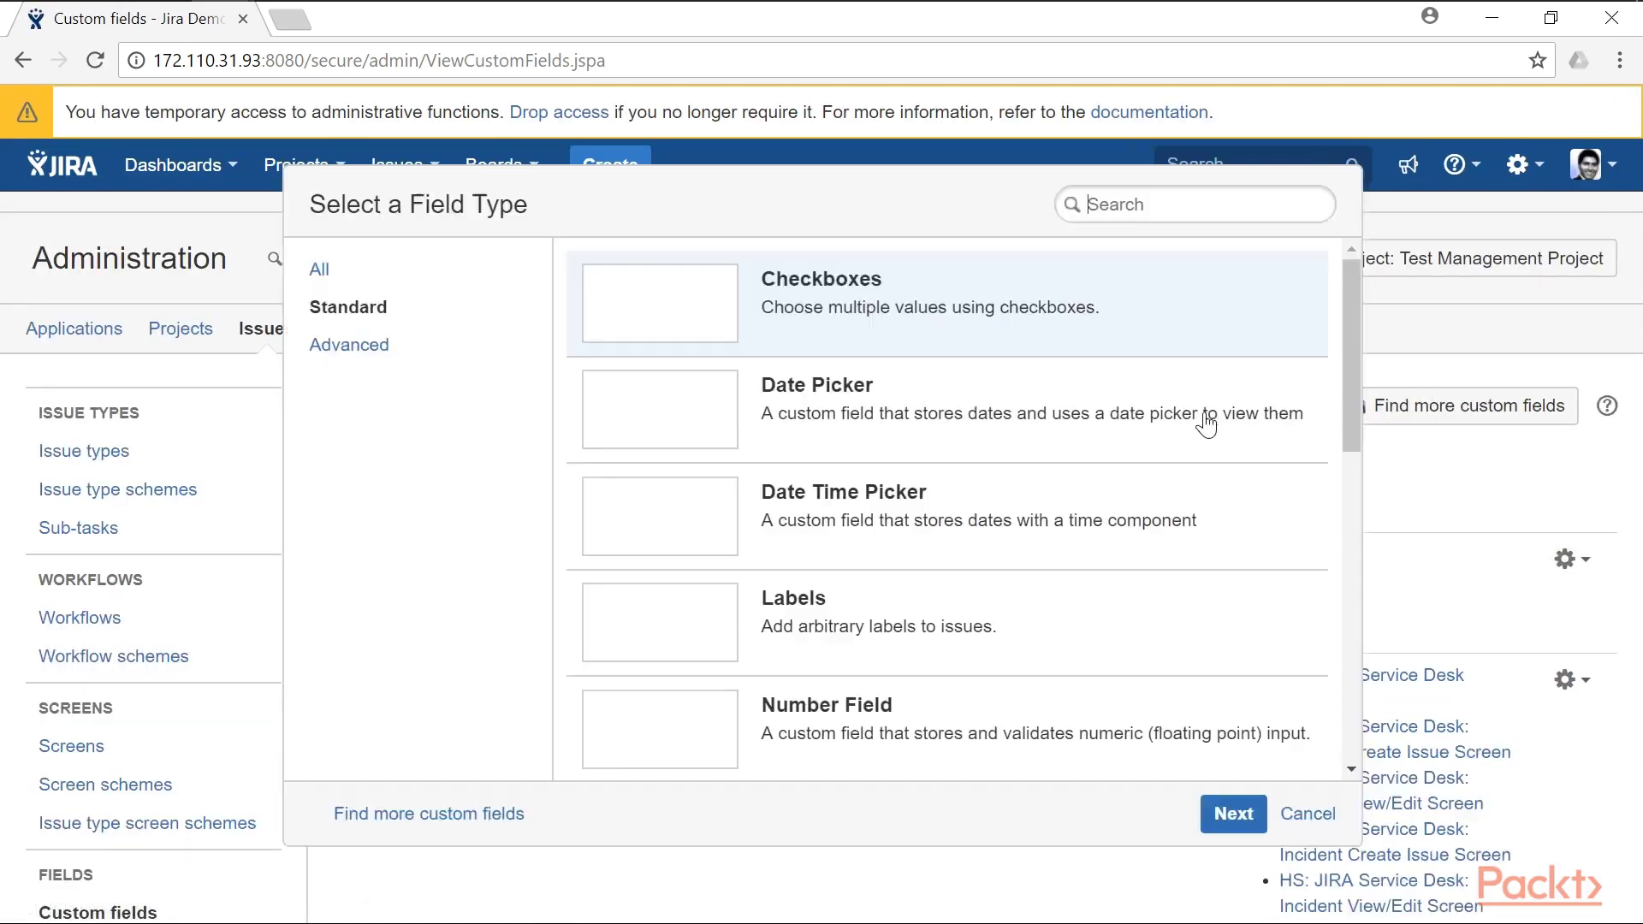
pyautogui.scroll(-9, 1094, 444)
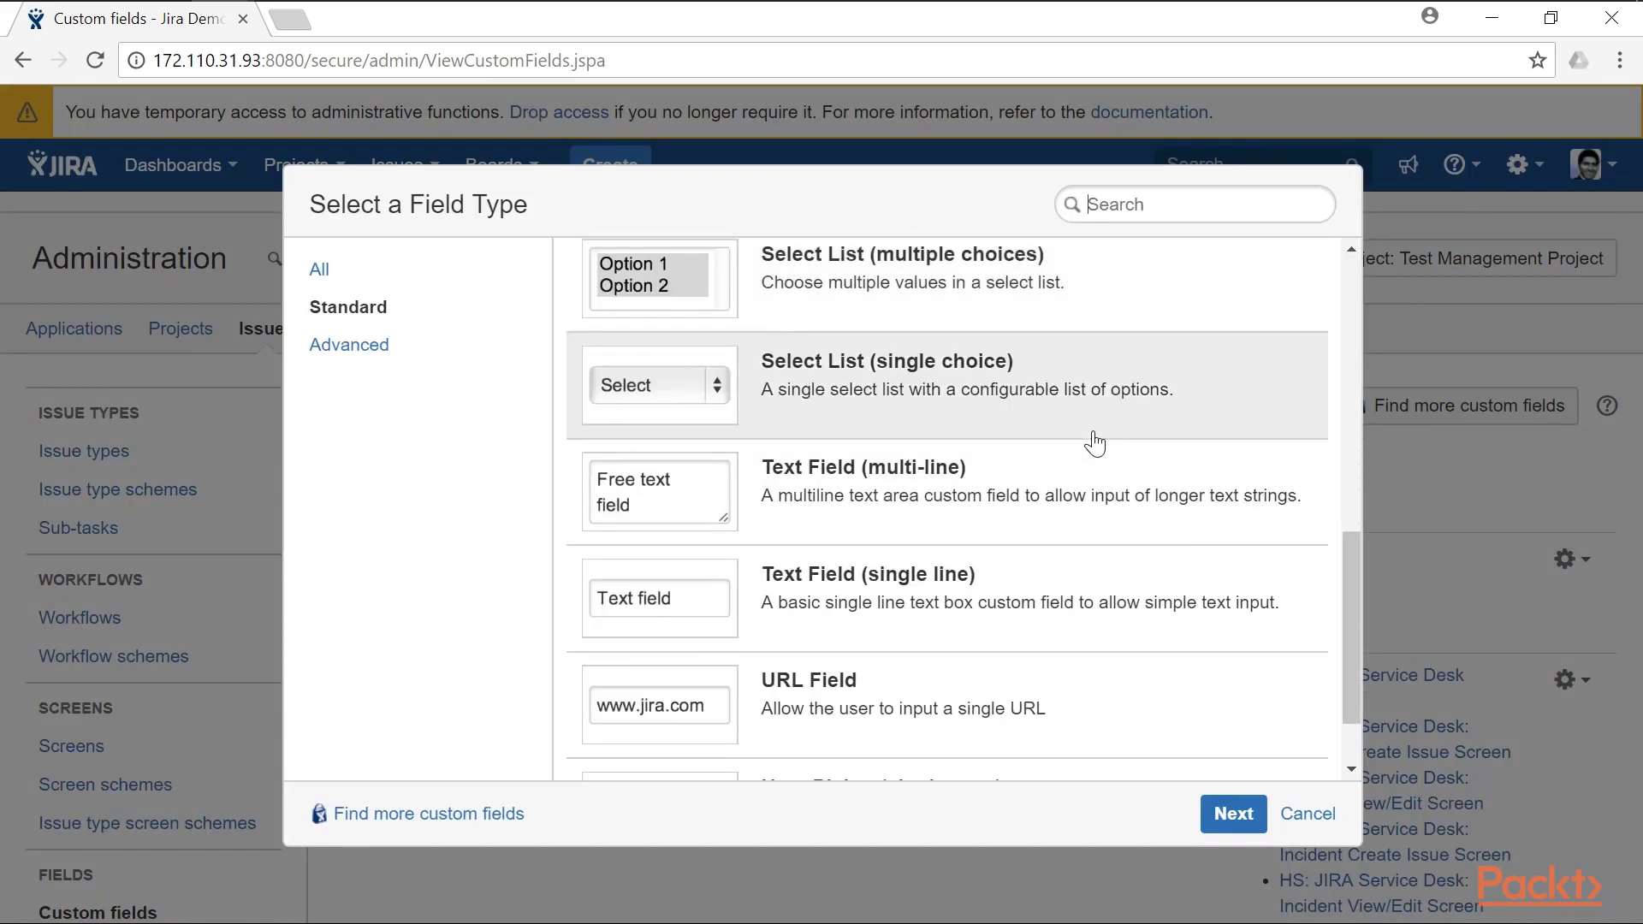
pyautogui.click(997, 494)
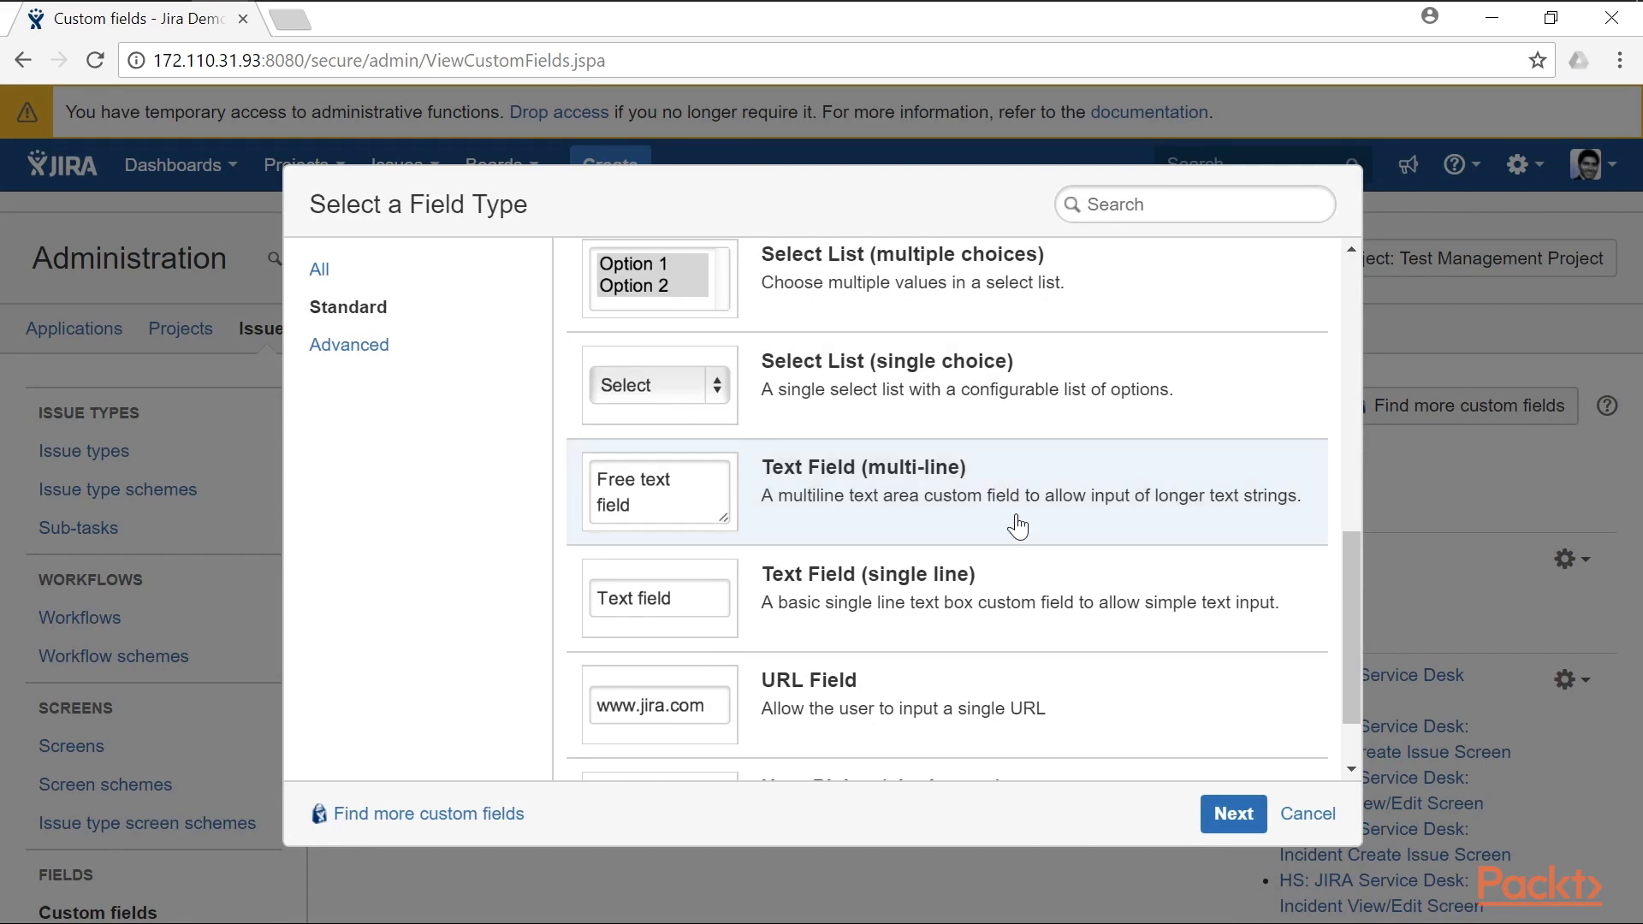
pyautogui.click(1229, 817)
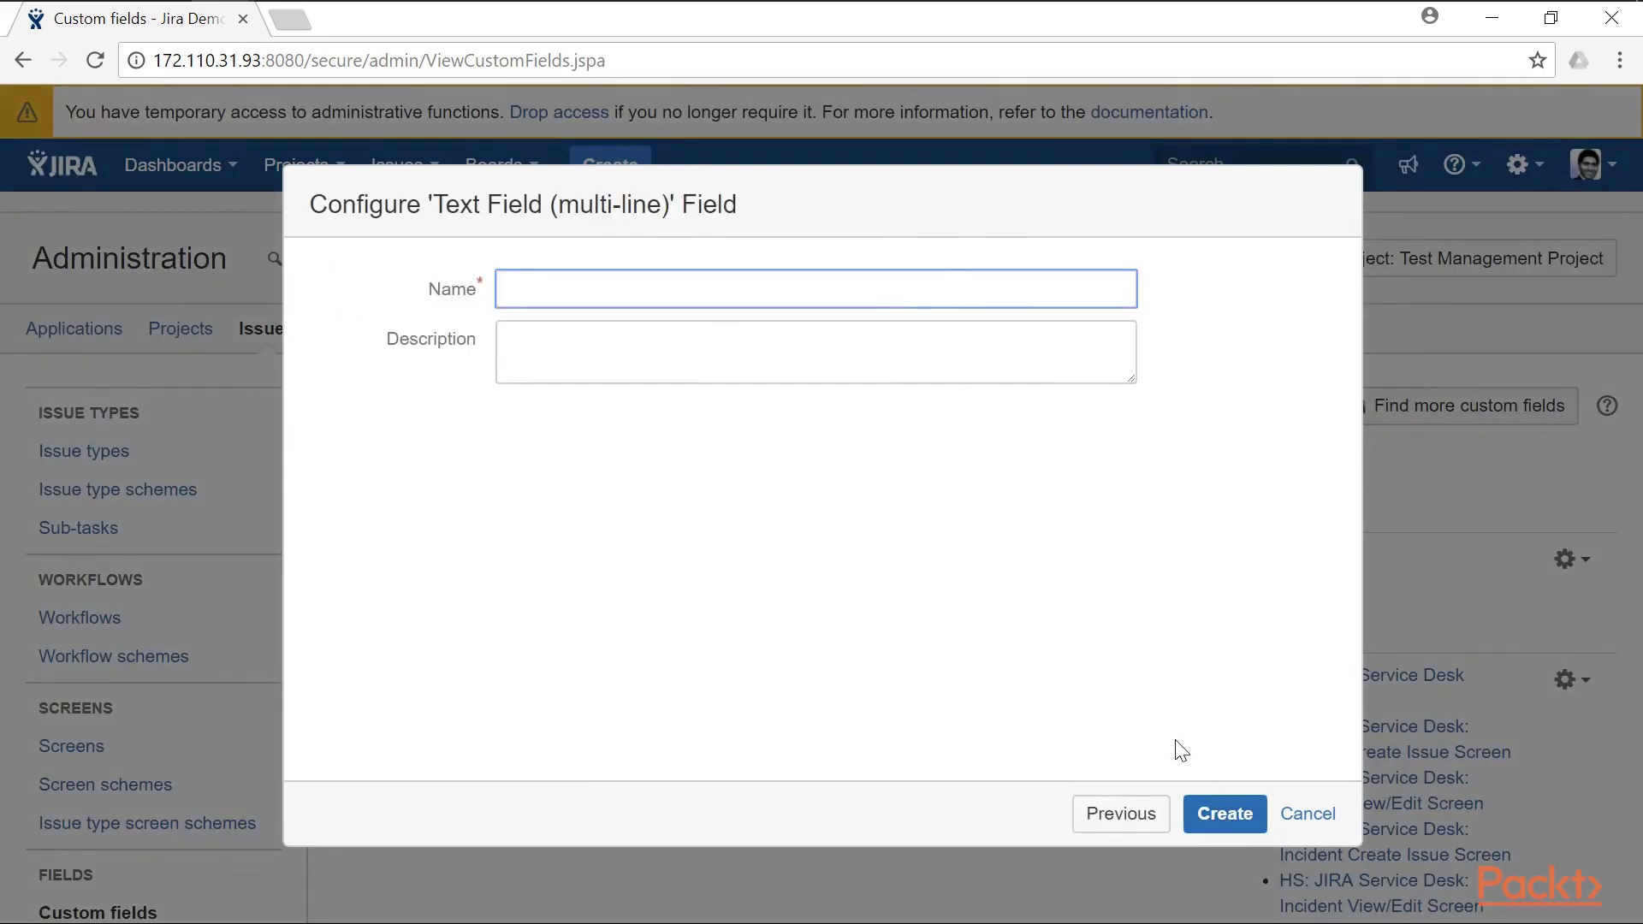
# - Create the field with the name "Analysis" and the description "Please explain the Test Campaign details here"
pyautogui.write('Analysis')
pyautogui.press('Tab')
pyautogui.write('Please explain')
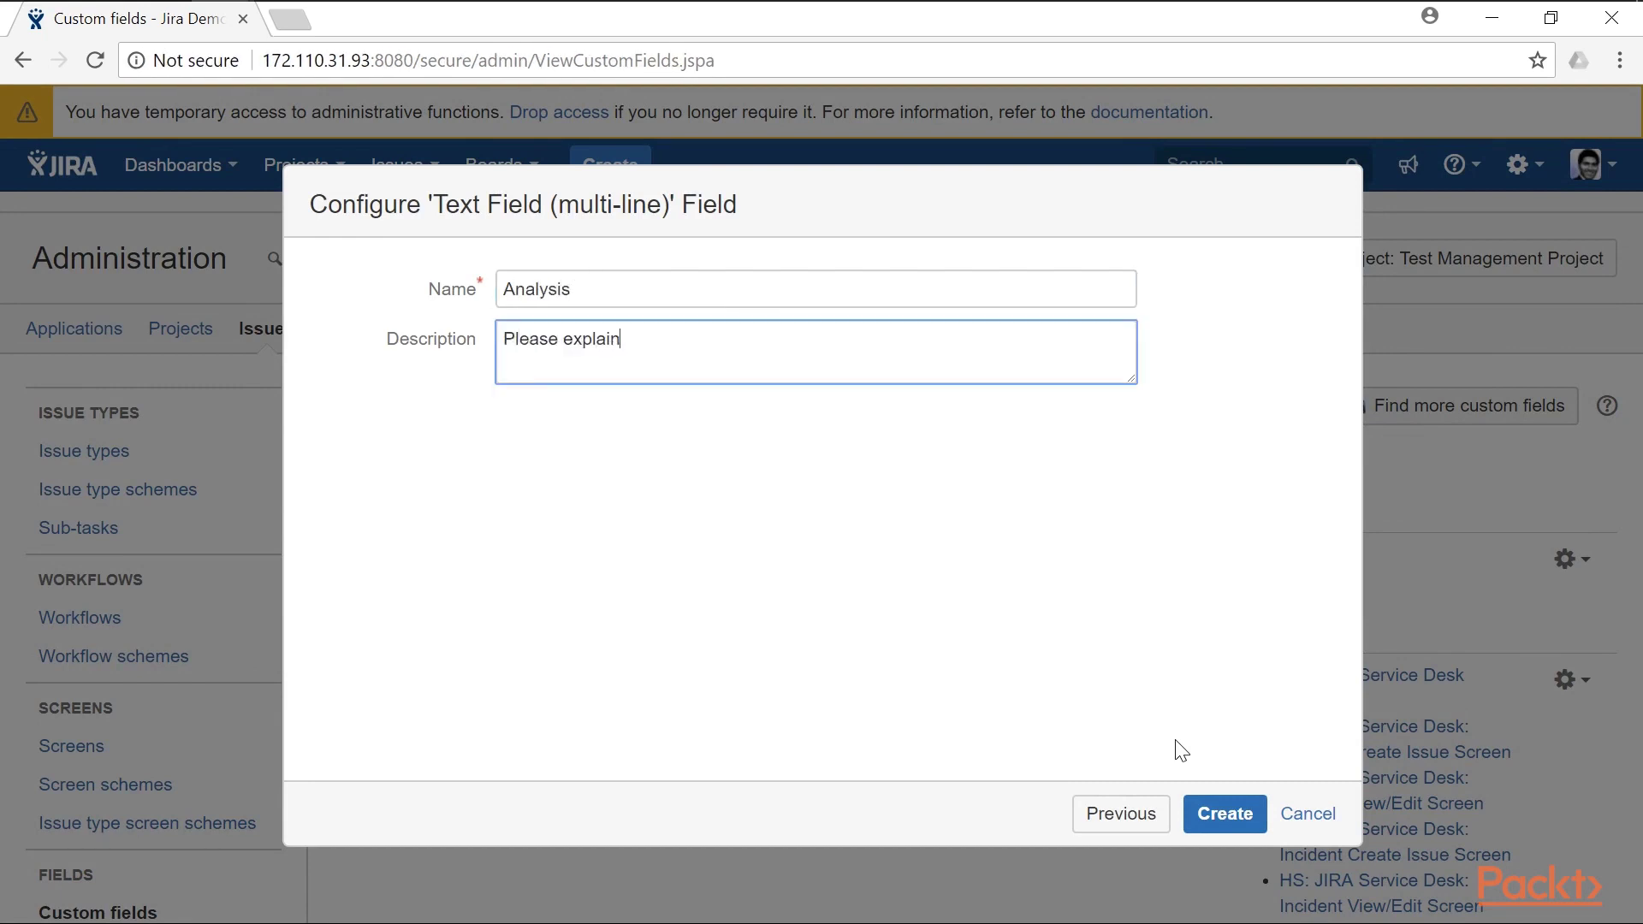
pyautogui.write(' the Test Campaign details here')
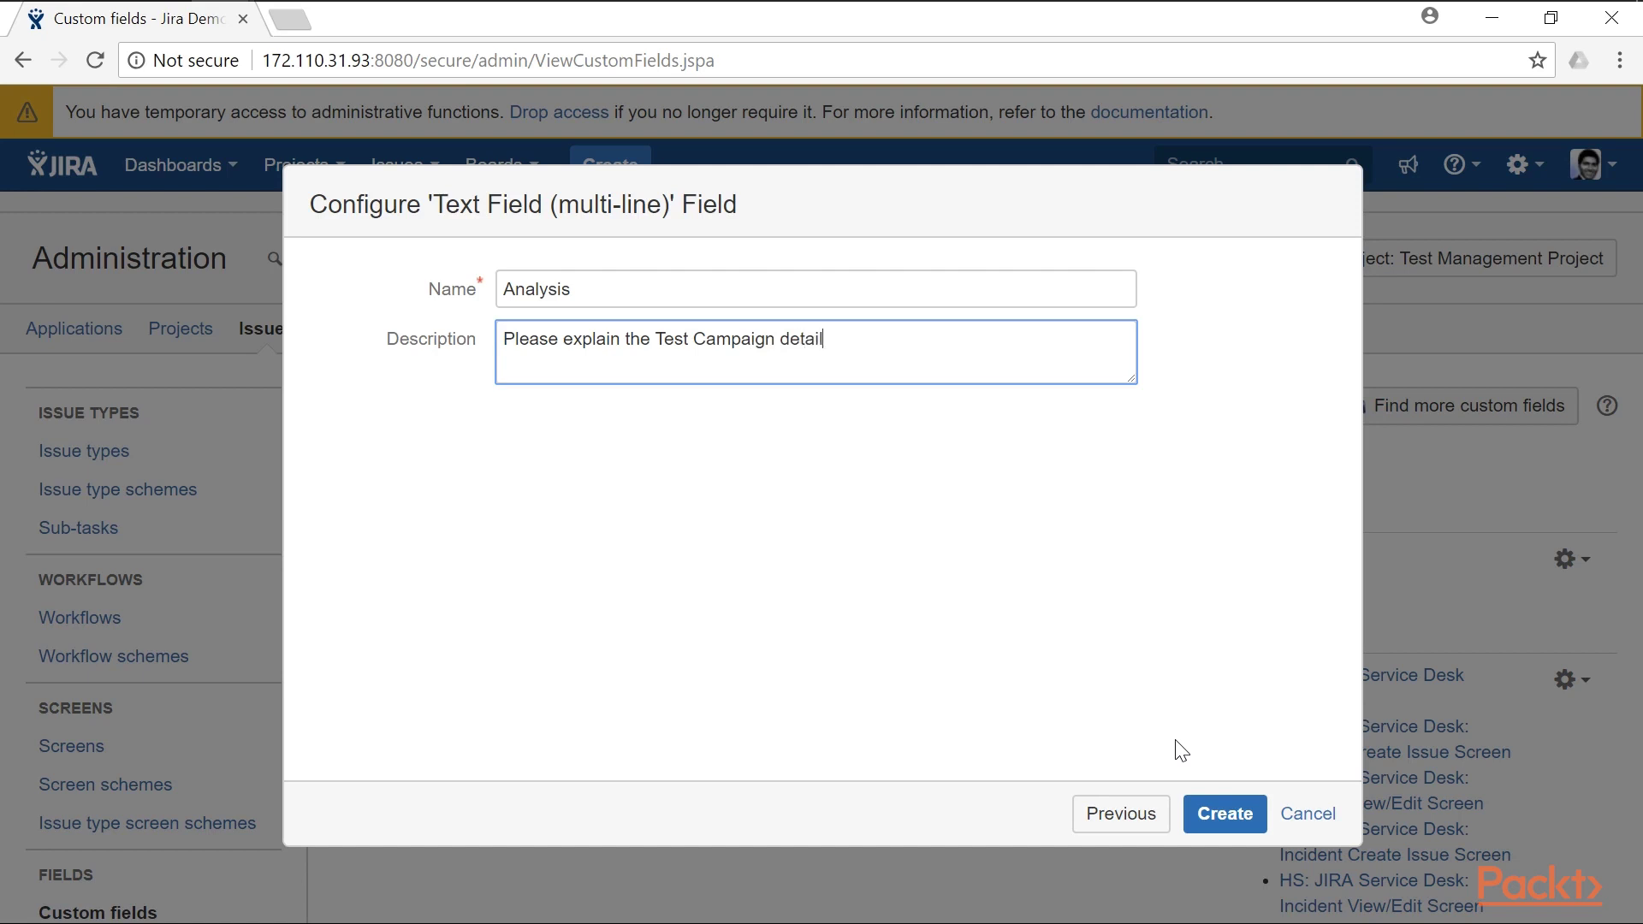
pyautogui.click(1239, 818)
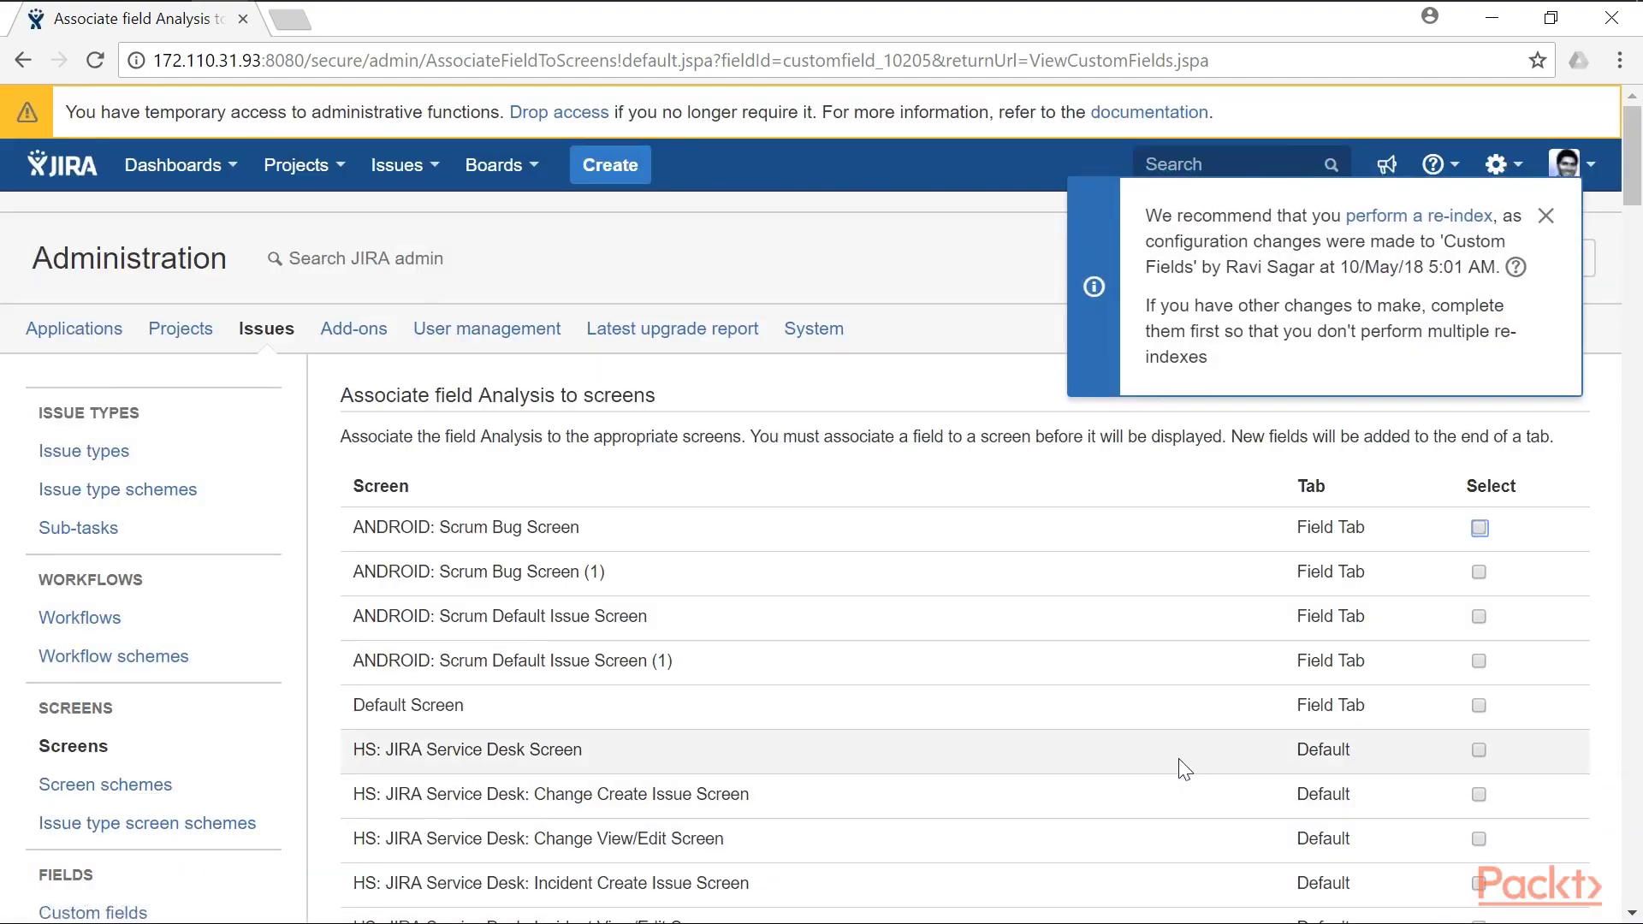
# - Submit the screen association page for the Analysis field without selecting any screens
pyautogui.scroll(-8, 1183, 768)
pyautogui.scroll(-20, 1183, 768)
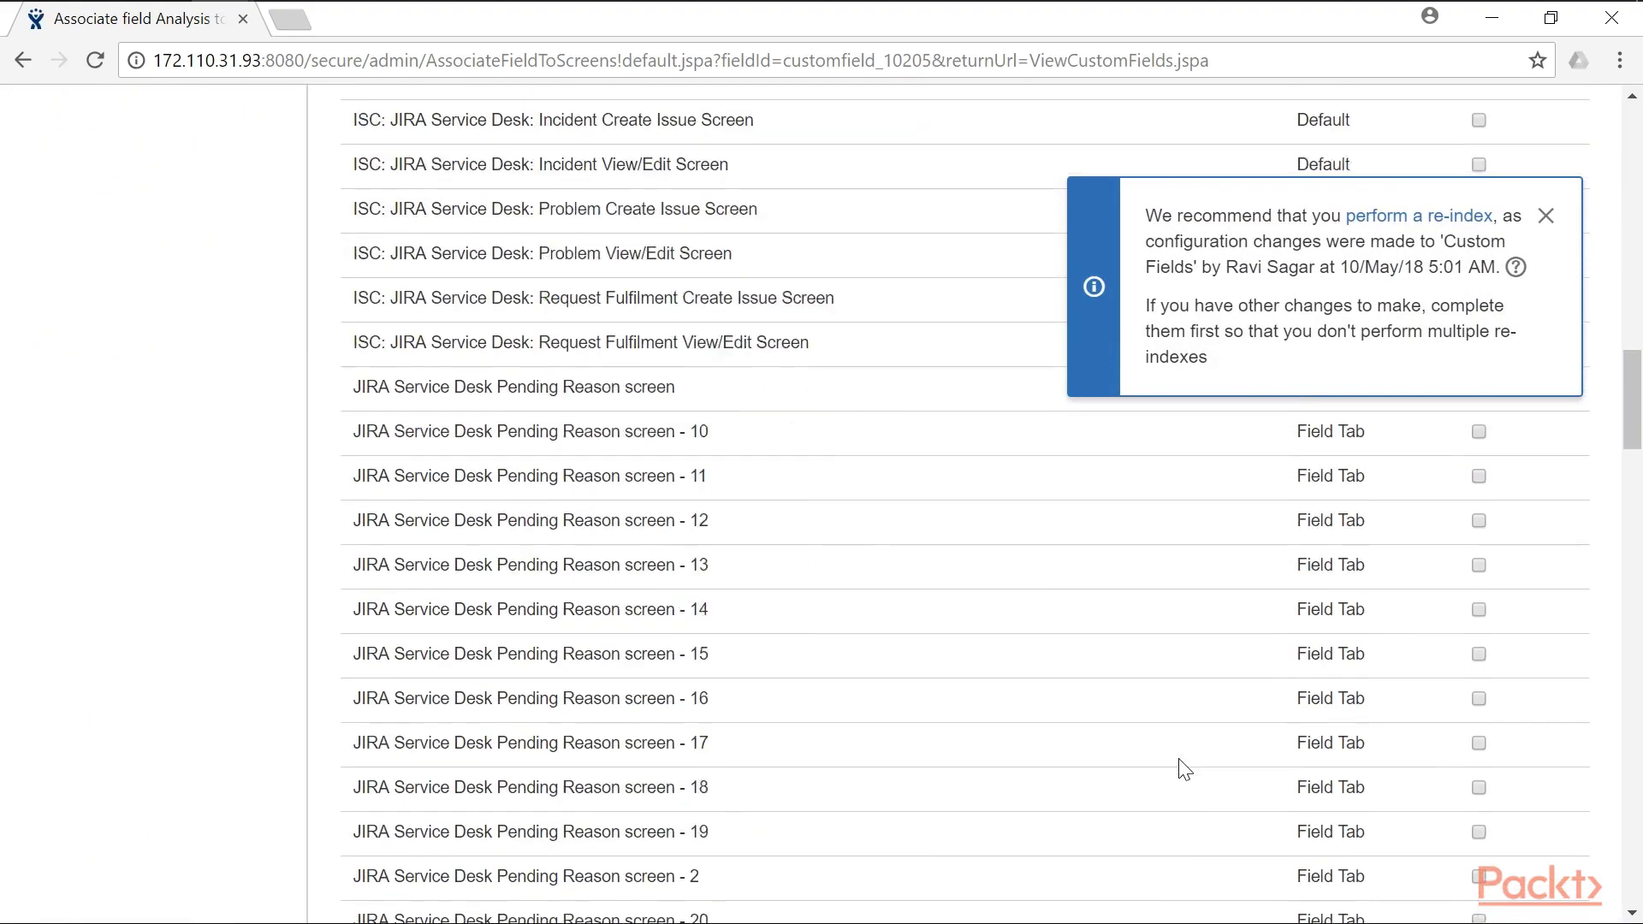
pyautogui.scroll(-20, 1183, 769)
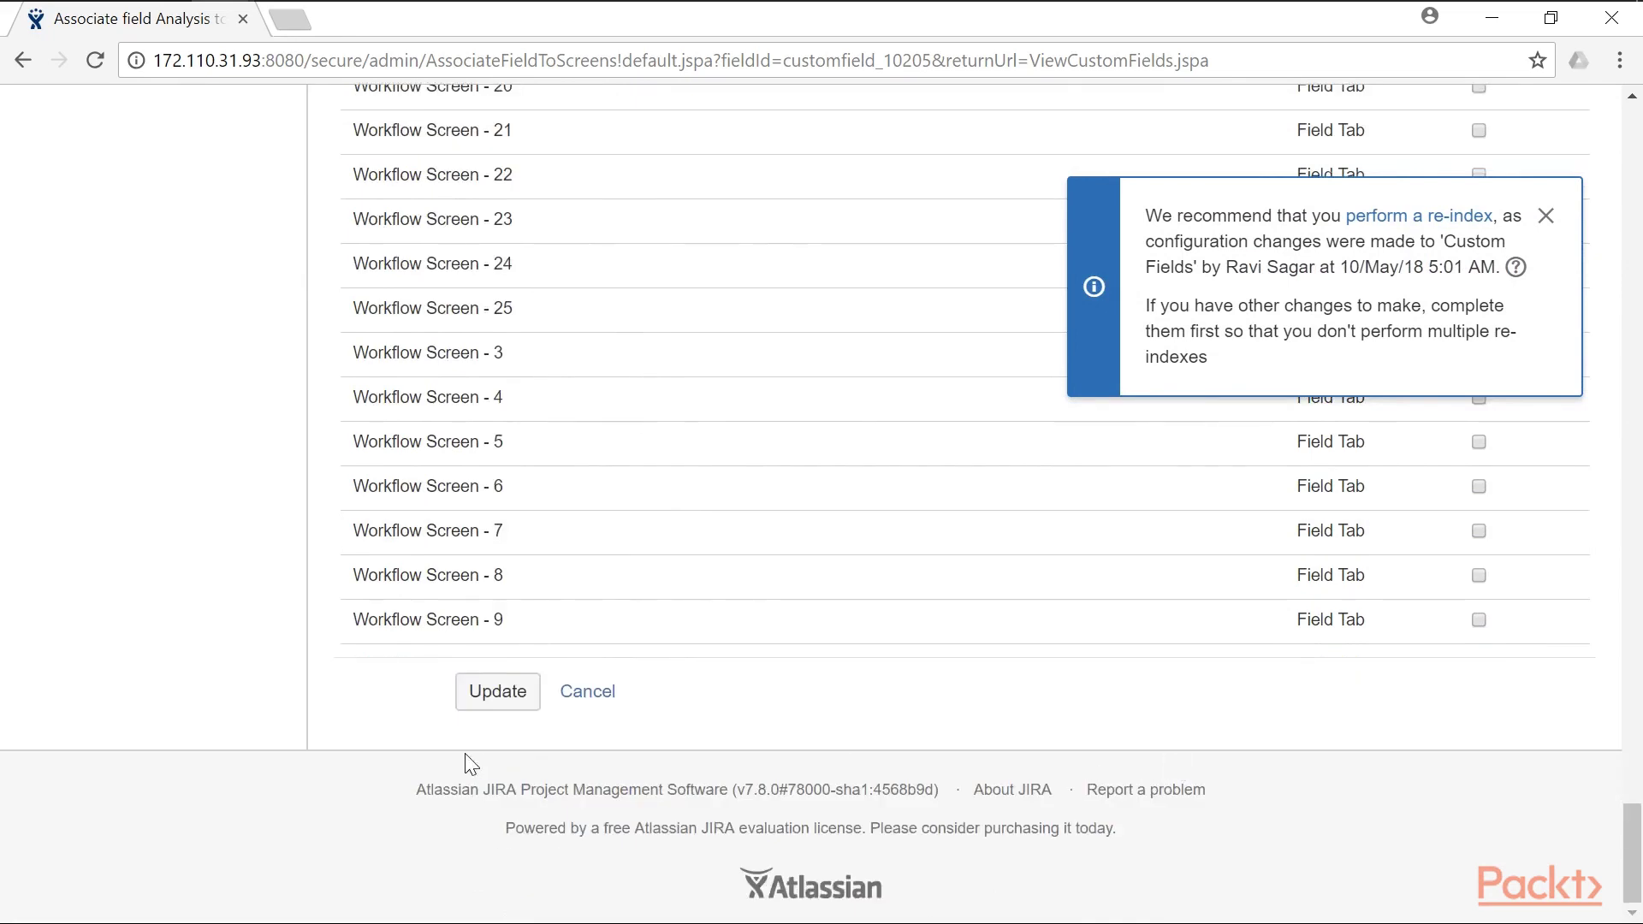
pyautogui.click(497, 703)
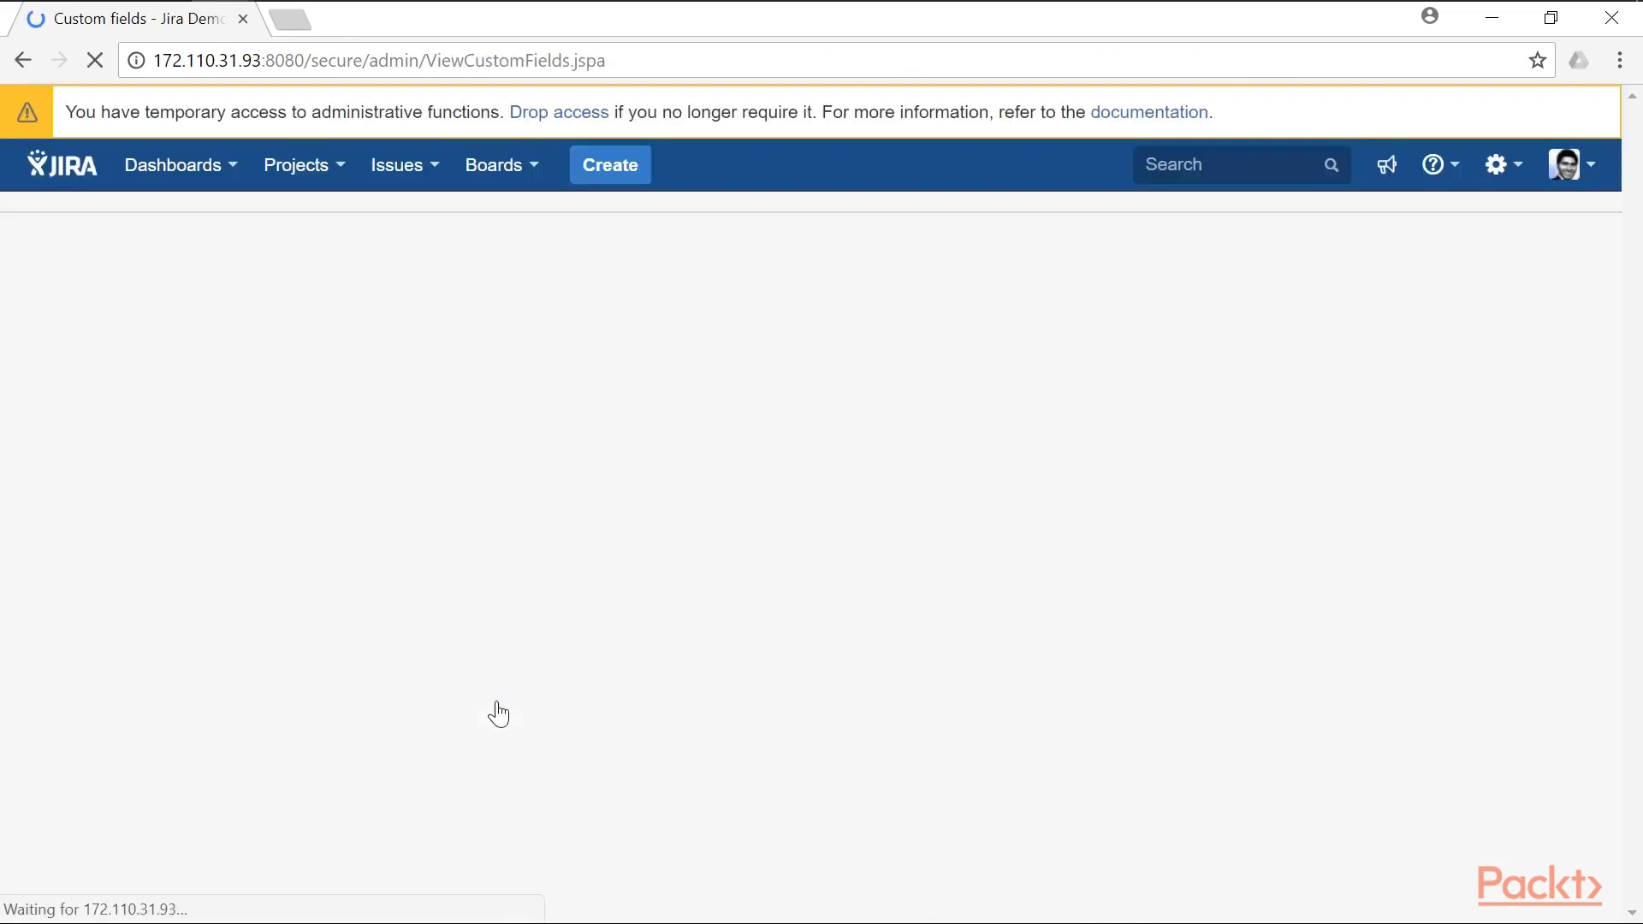
# - Go to the screens administration and start adding a new screen, dismissing the re-index notice
pyautogui.scroll(-4, 498, 710)
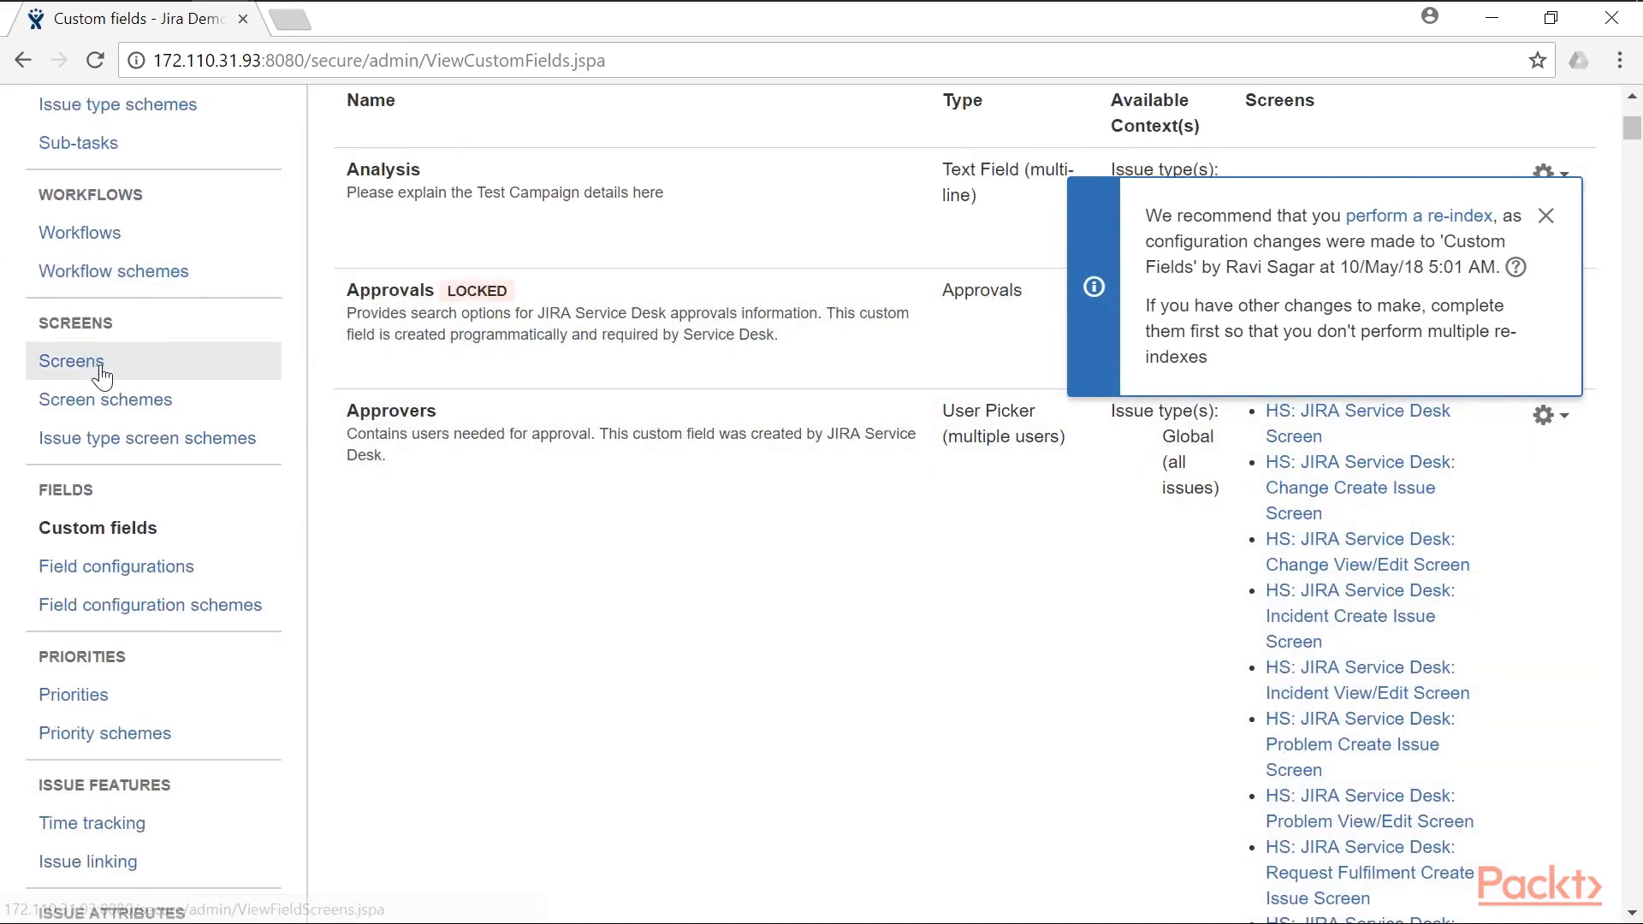
pyautogui.click(156, 373)
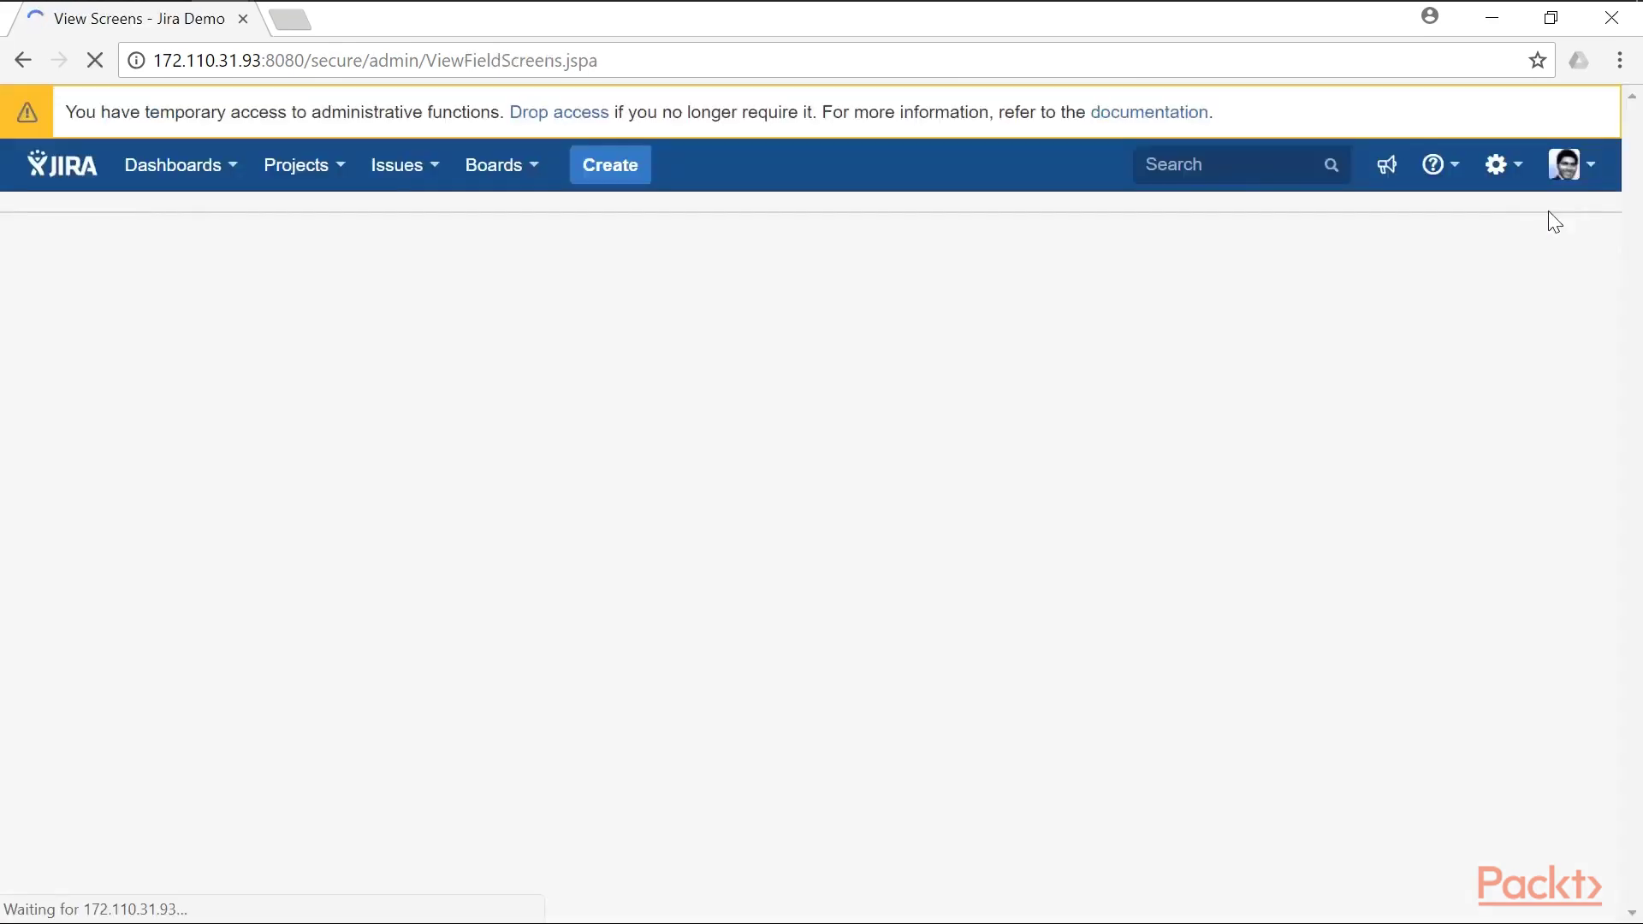
pyautogui.scroll(-3, 1093, 476)
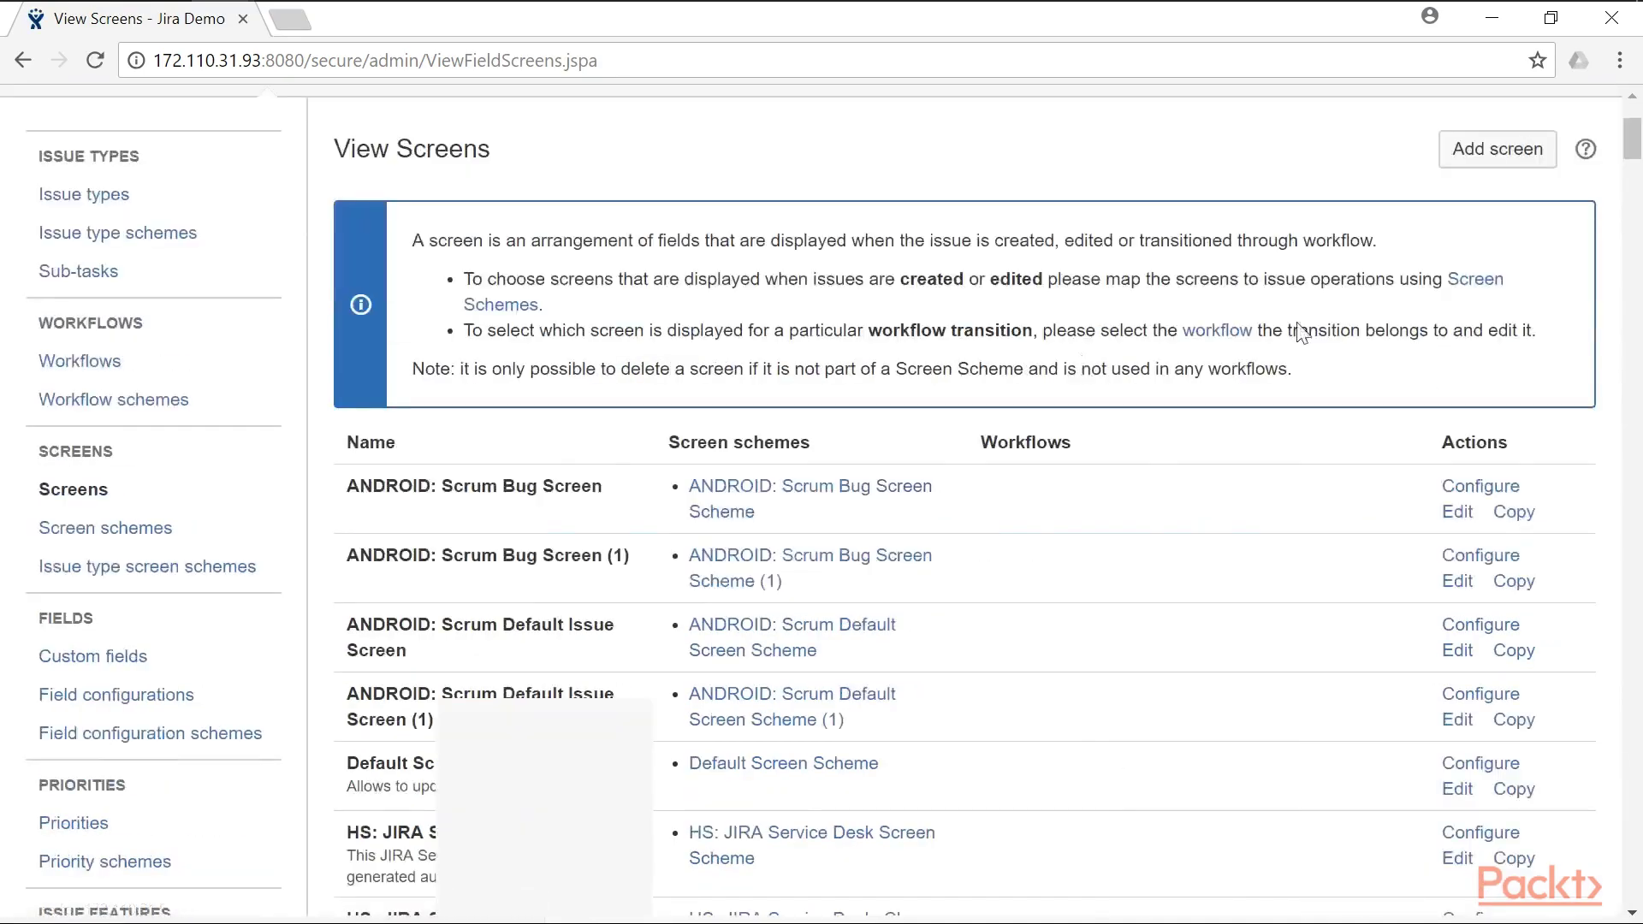
pyautogui.scroll(2, 1638, 190)
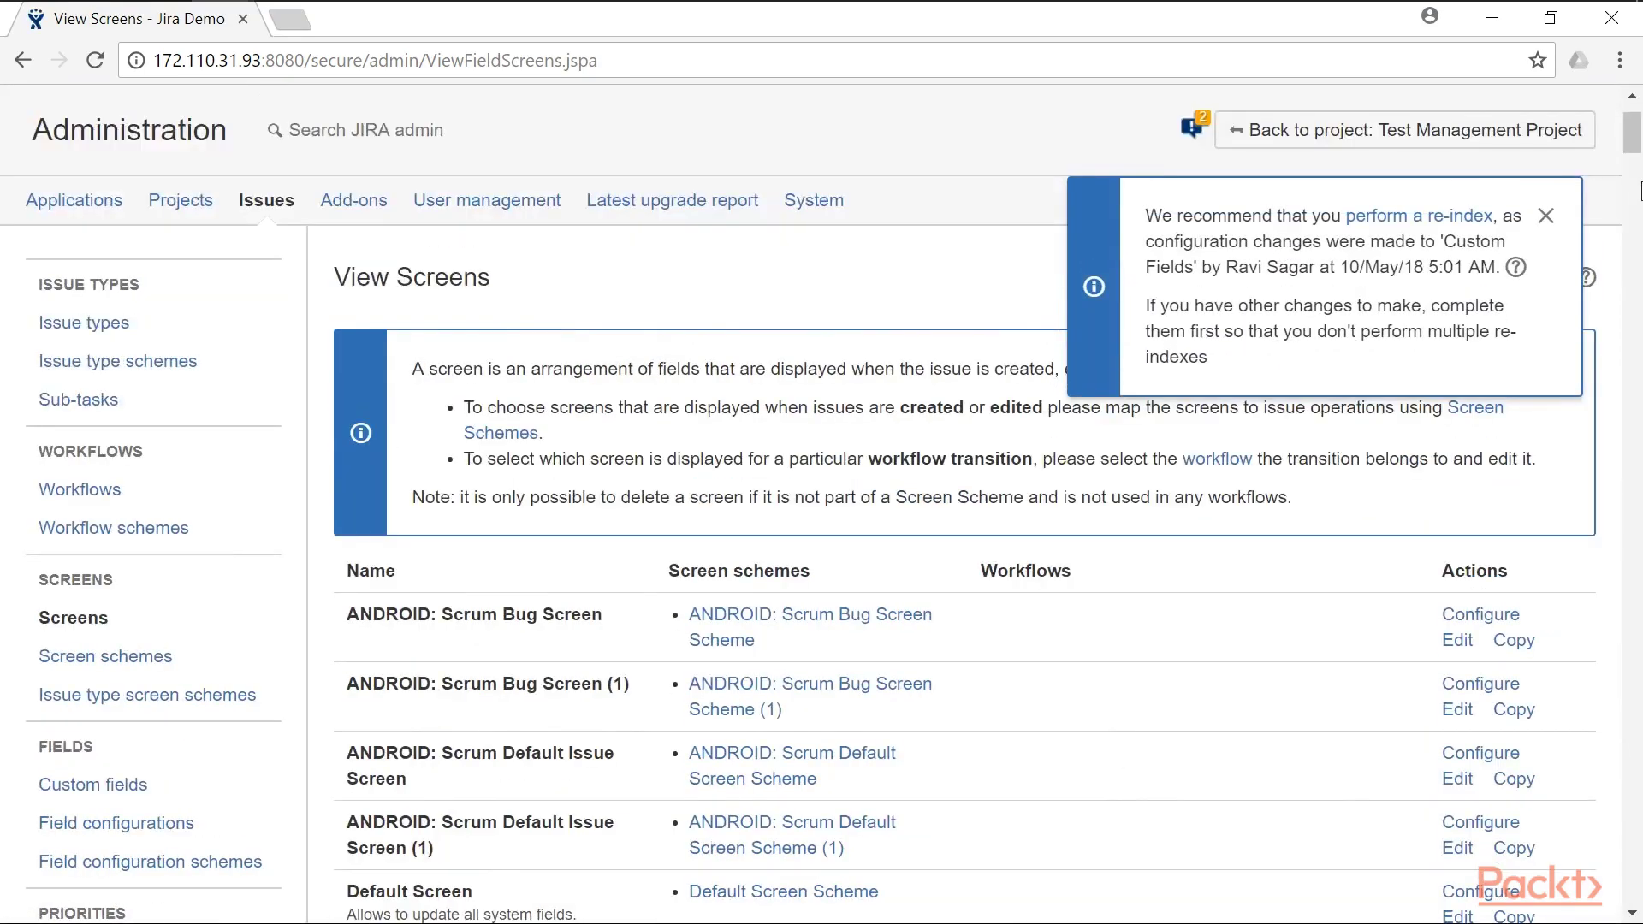
pyautogui.click(1544, 214)
pyautogui.click(1488, 295)
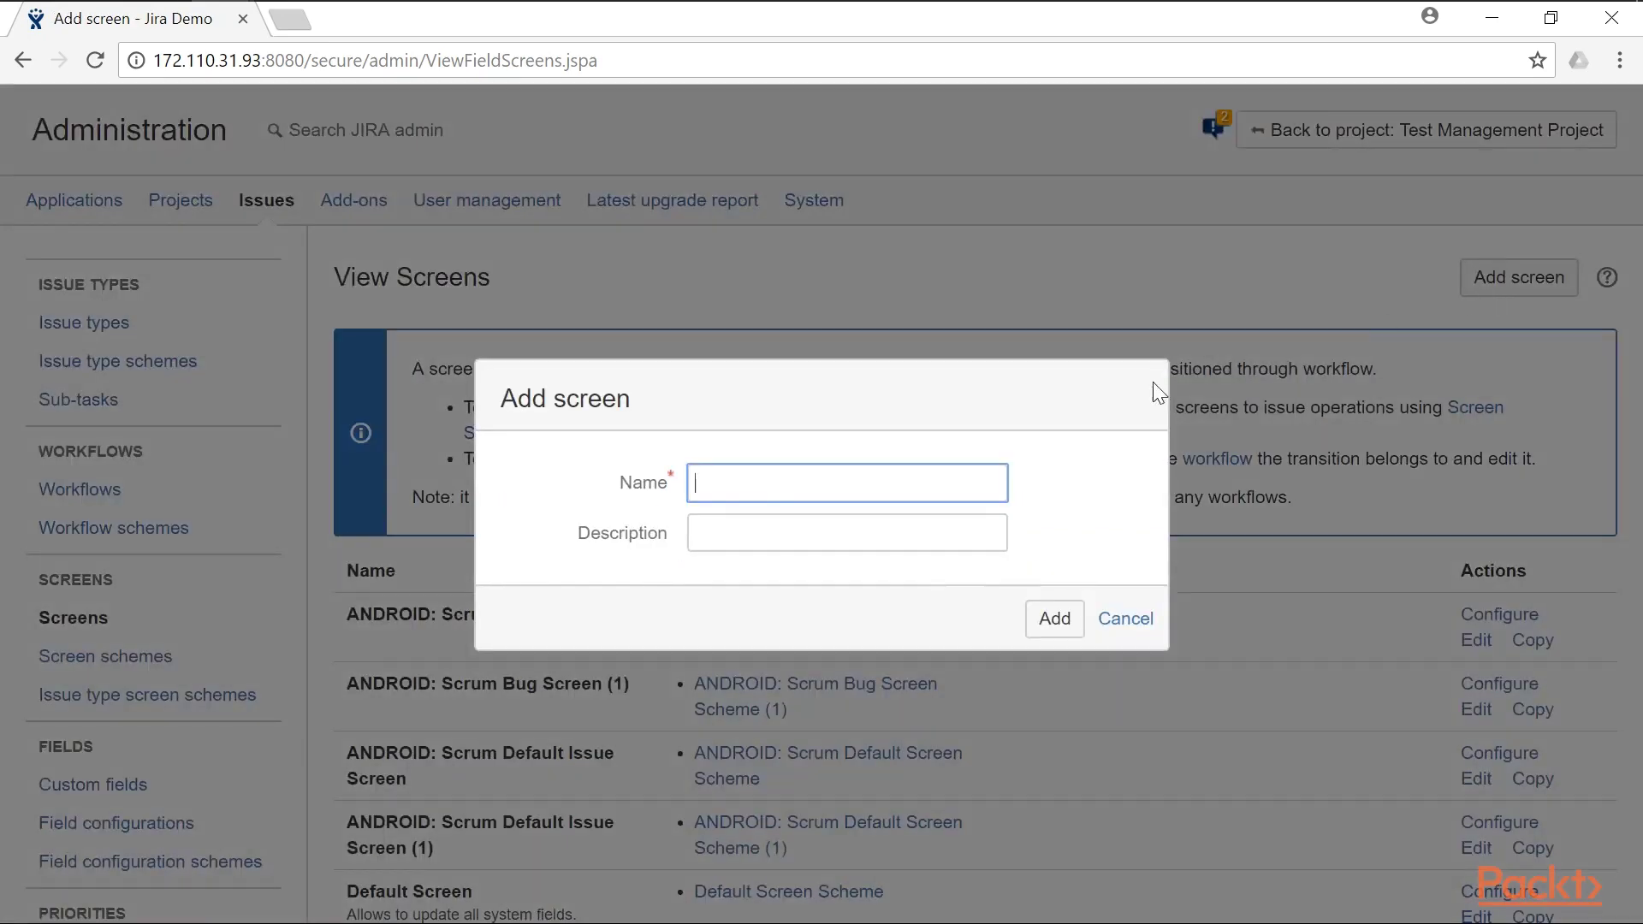
# - Create the screen with the name "Analysis Screen" and the description "This is used for TM project"
pyautogui.write('Analysis scr')
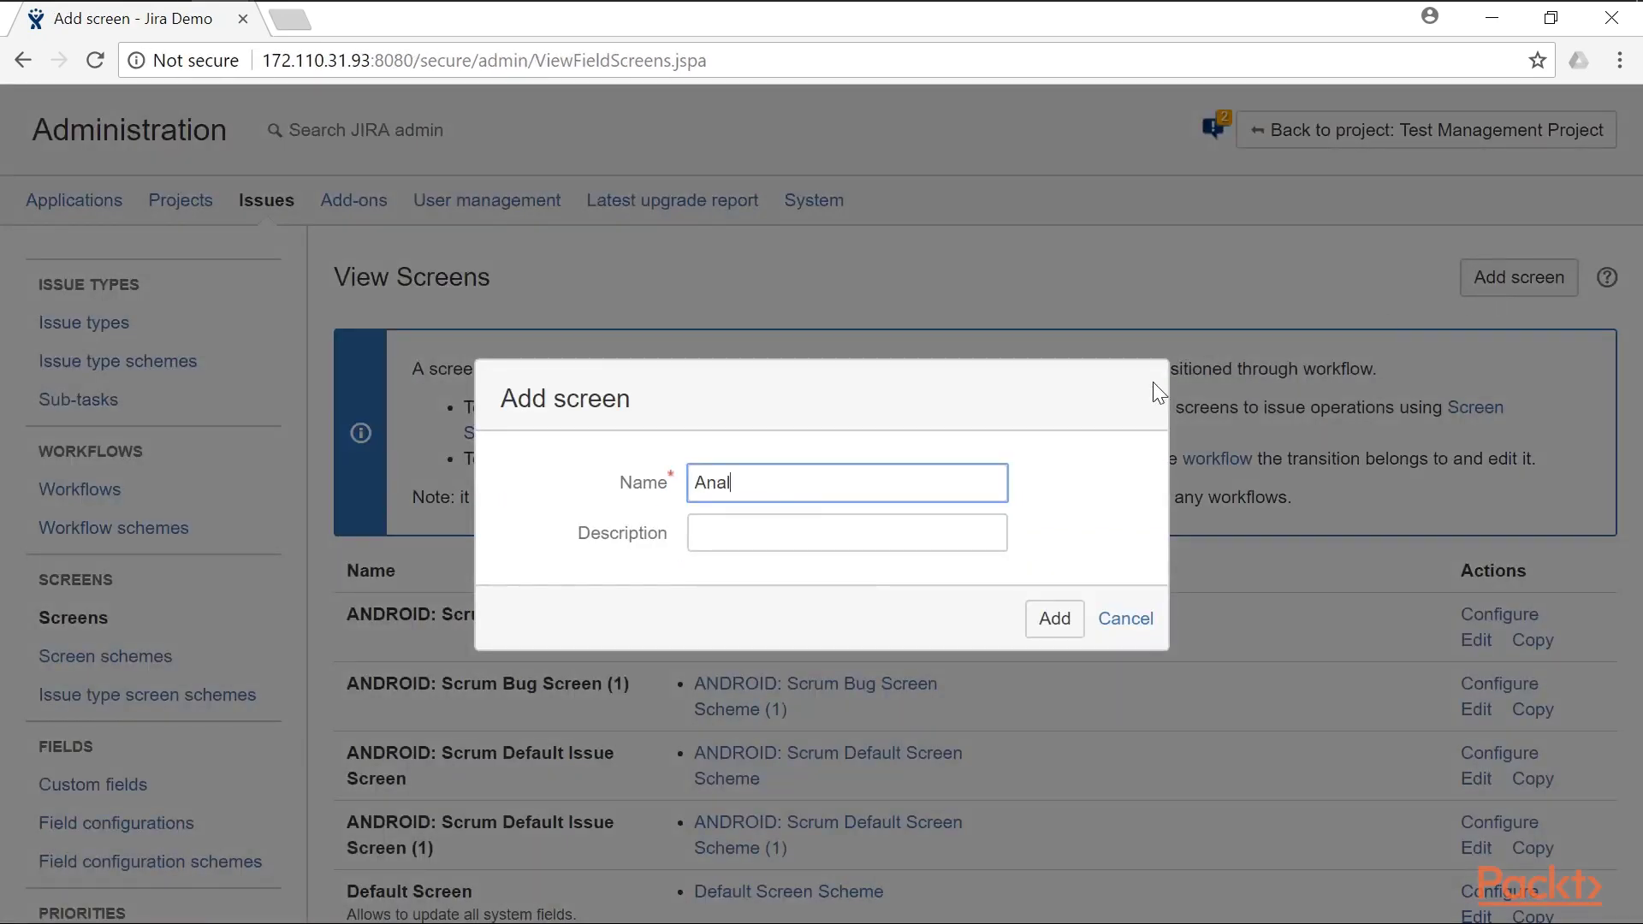
pyautogui.press('BackSpace')
pyautogui.press('BackSpace')
pyautogui.press('BackSpace')
pyautogui.write('Screen')
pyautogui.press('Tab')
pyautogui.write('This is use')
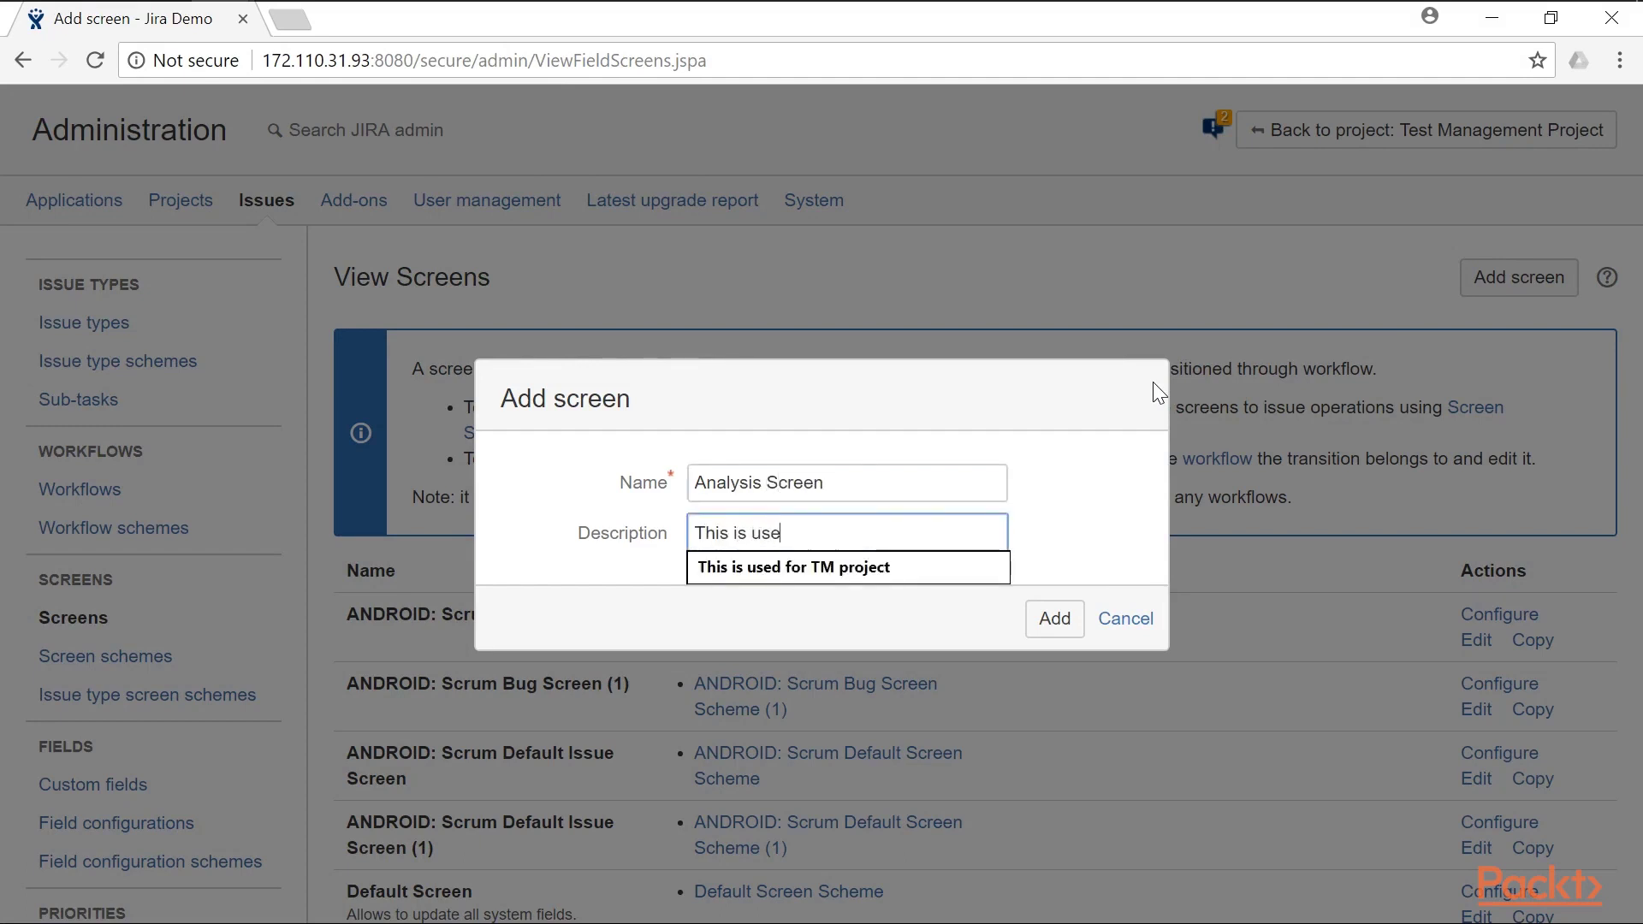
pyautogui.press('Down')
pyautogui.press('Return')
pyautogui.press('Tab')
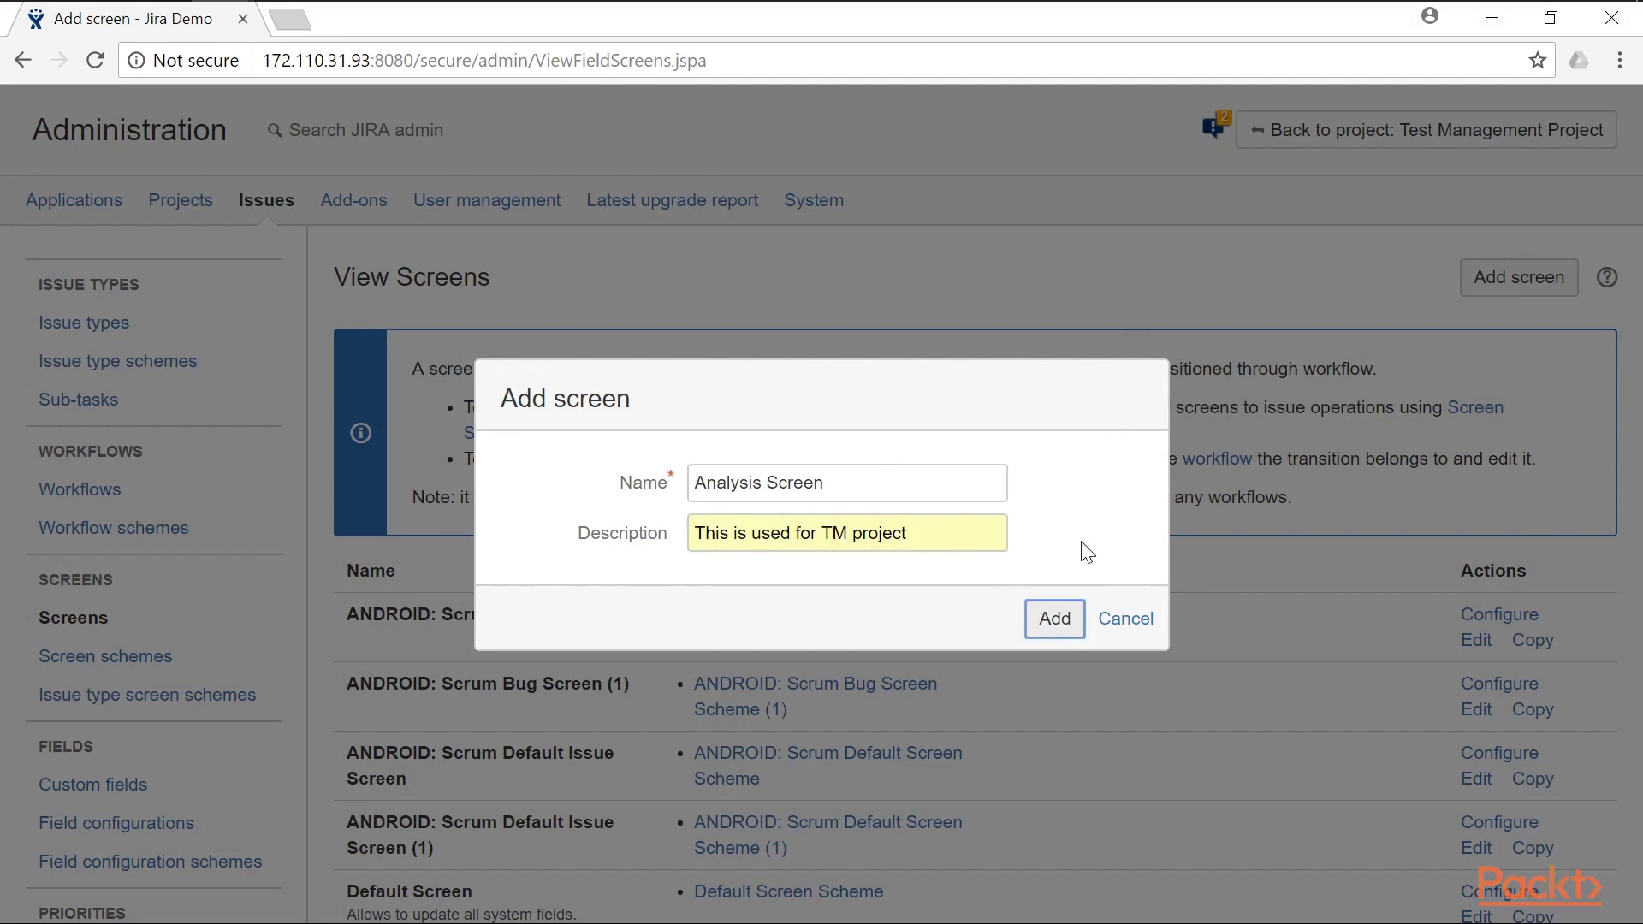
pyautogui.click(1045, 617)
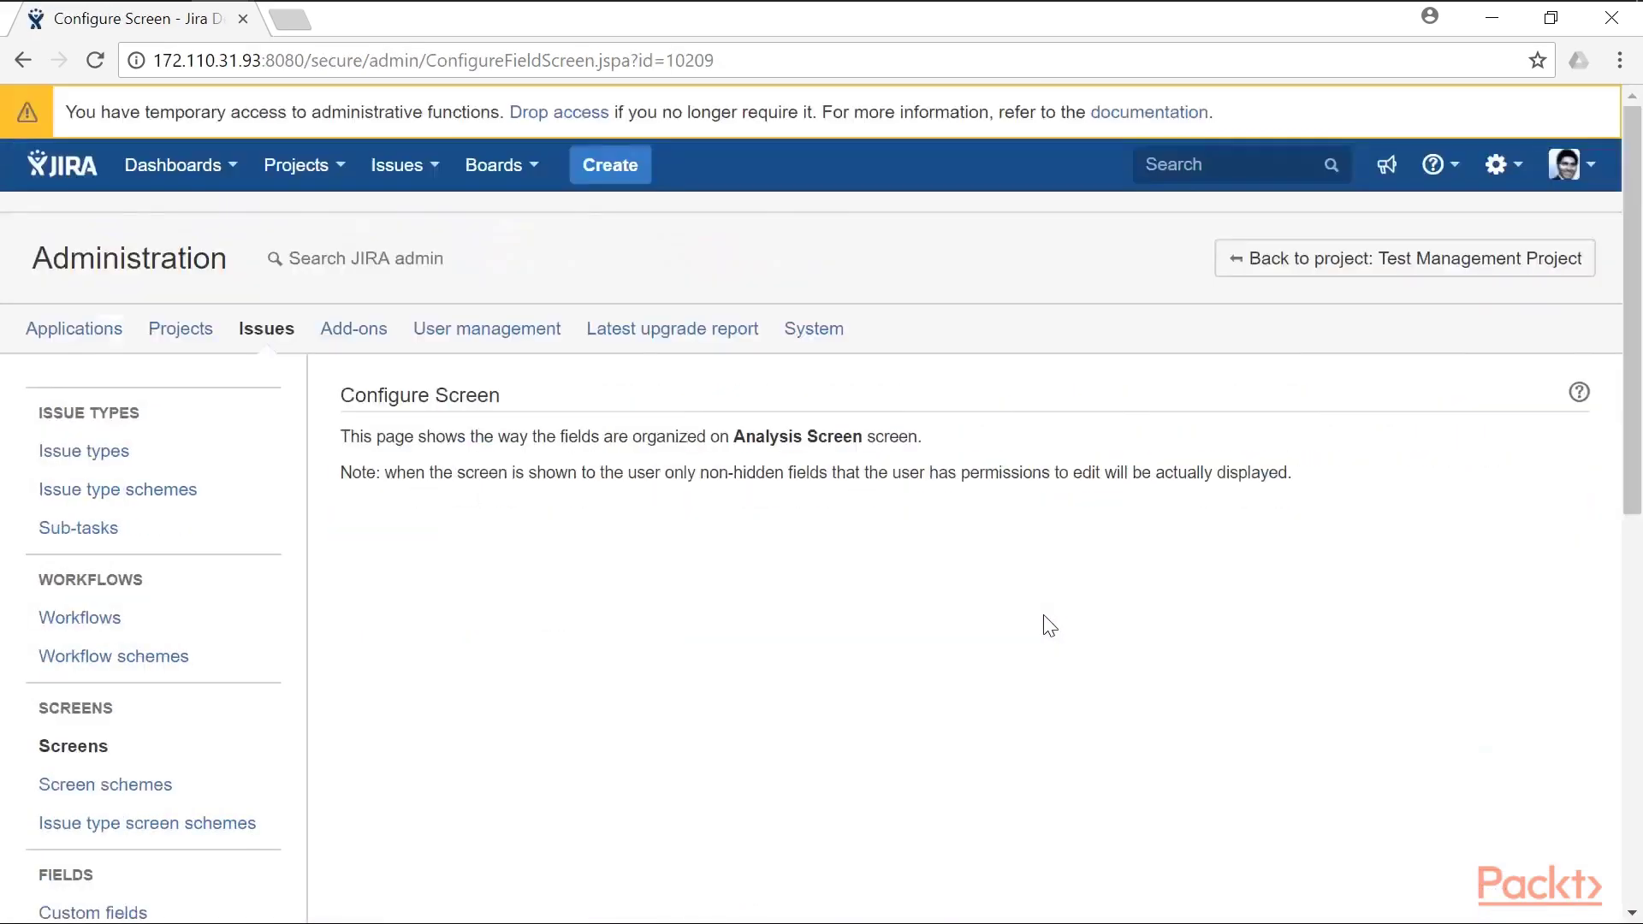
# - Add the Analysis field to the Field Tab of the Analysis Screen
pyautogui.click(955, 528)
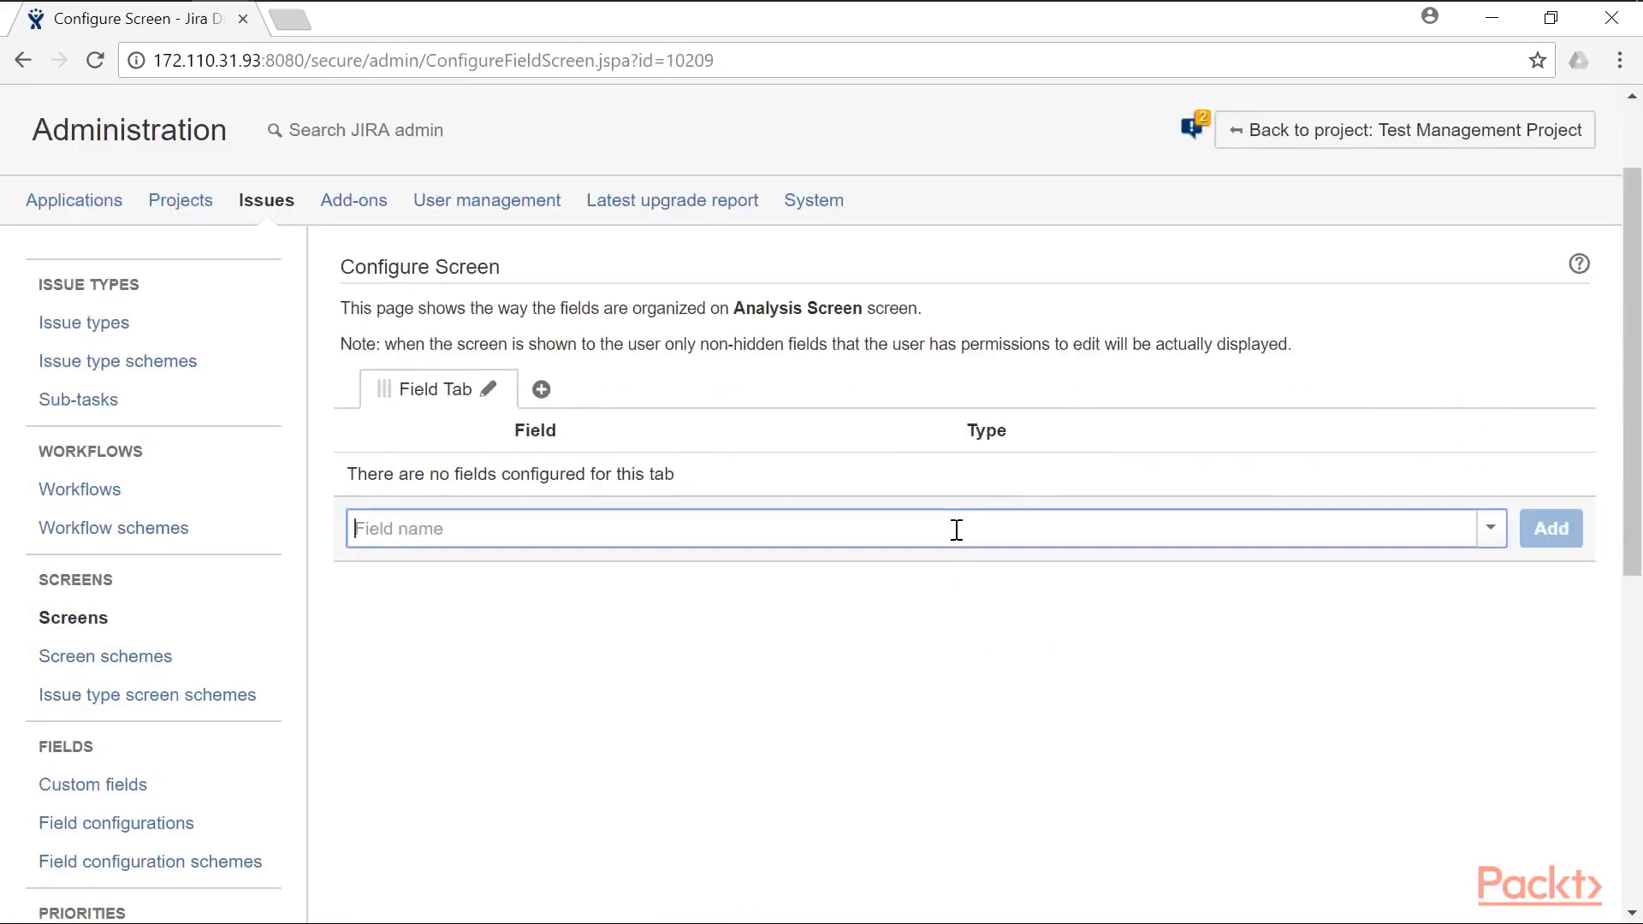
pyautogui.write('Ana')
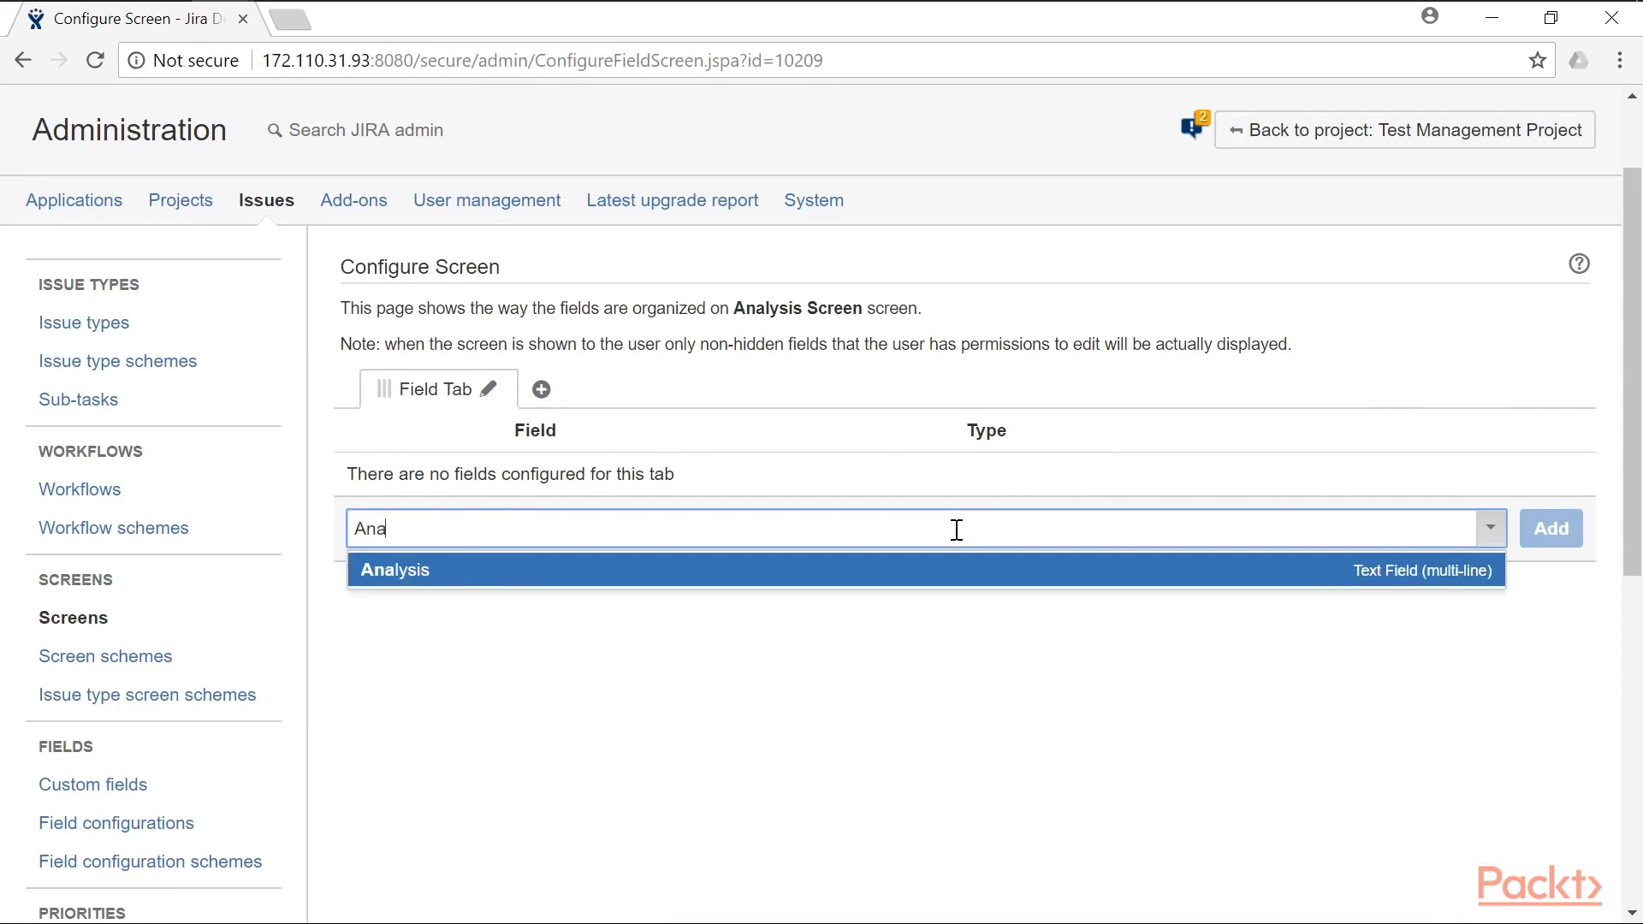
pyautogui.click(920, 569)
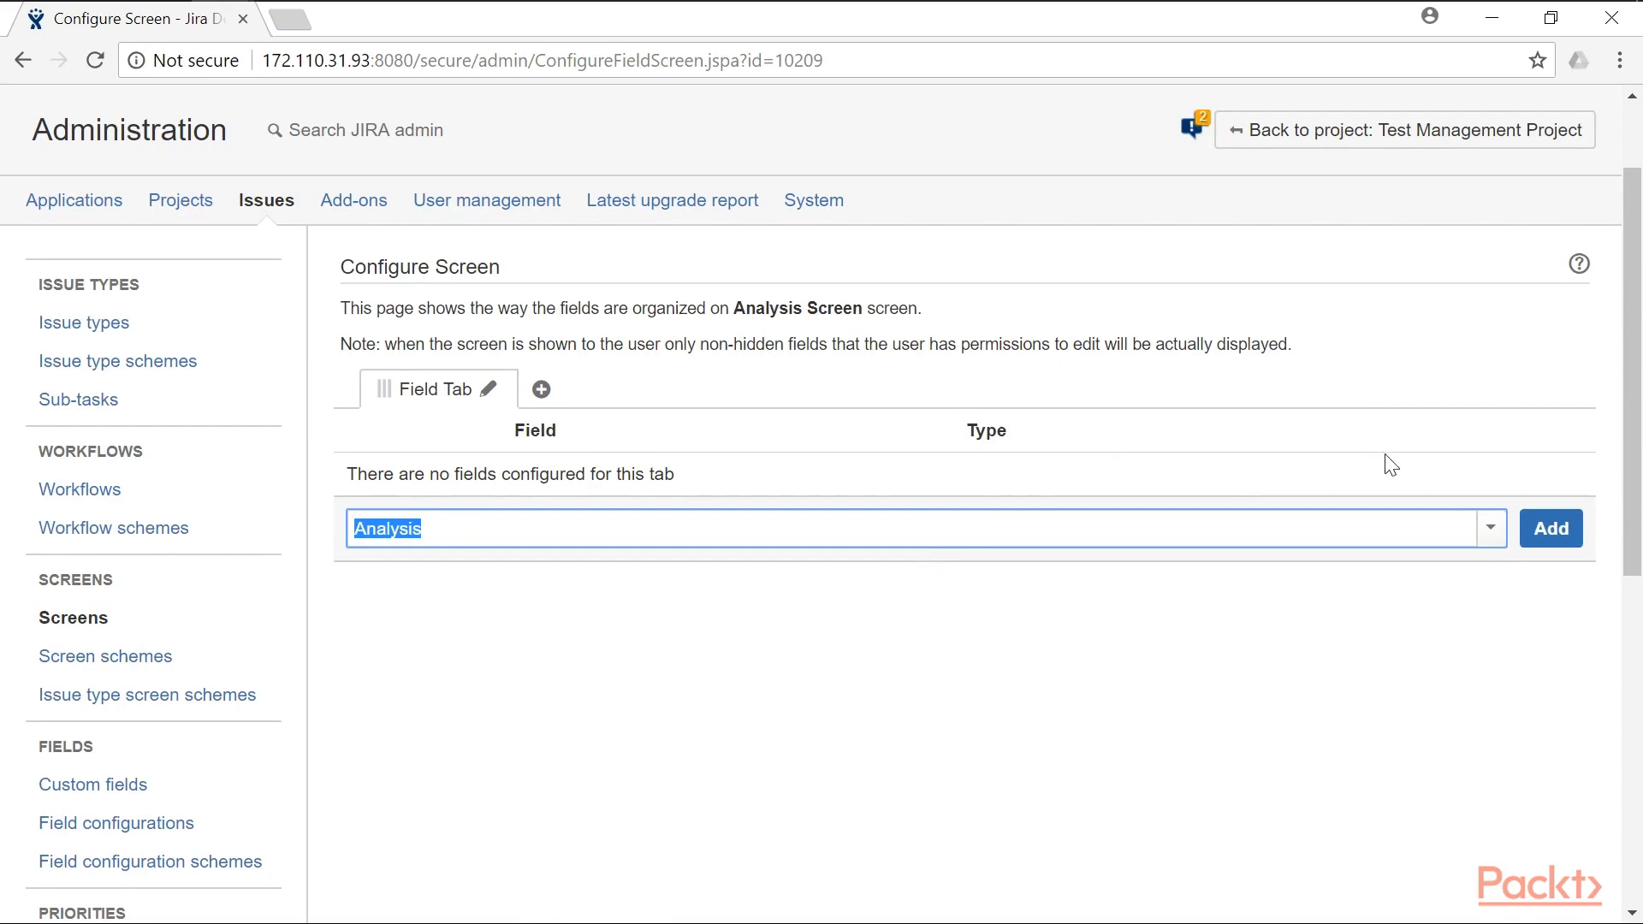
pyautogui.click(1544, 527)
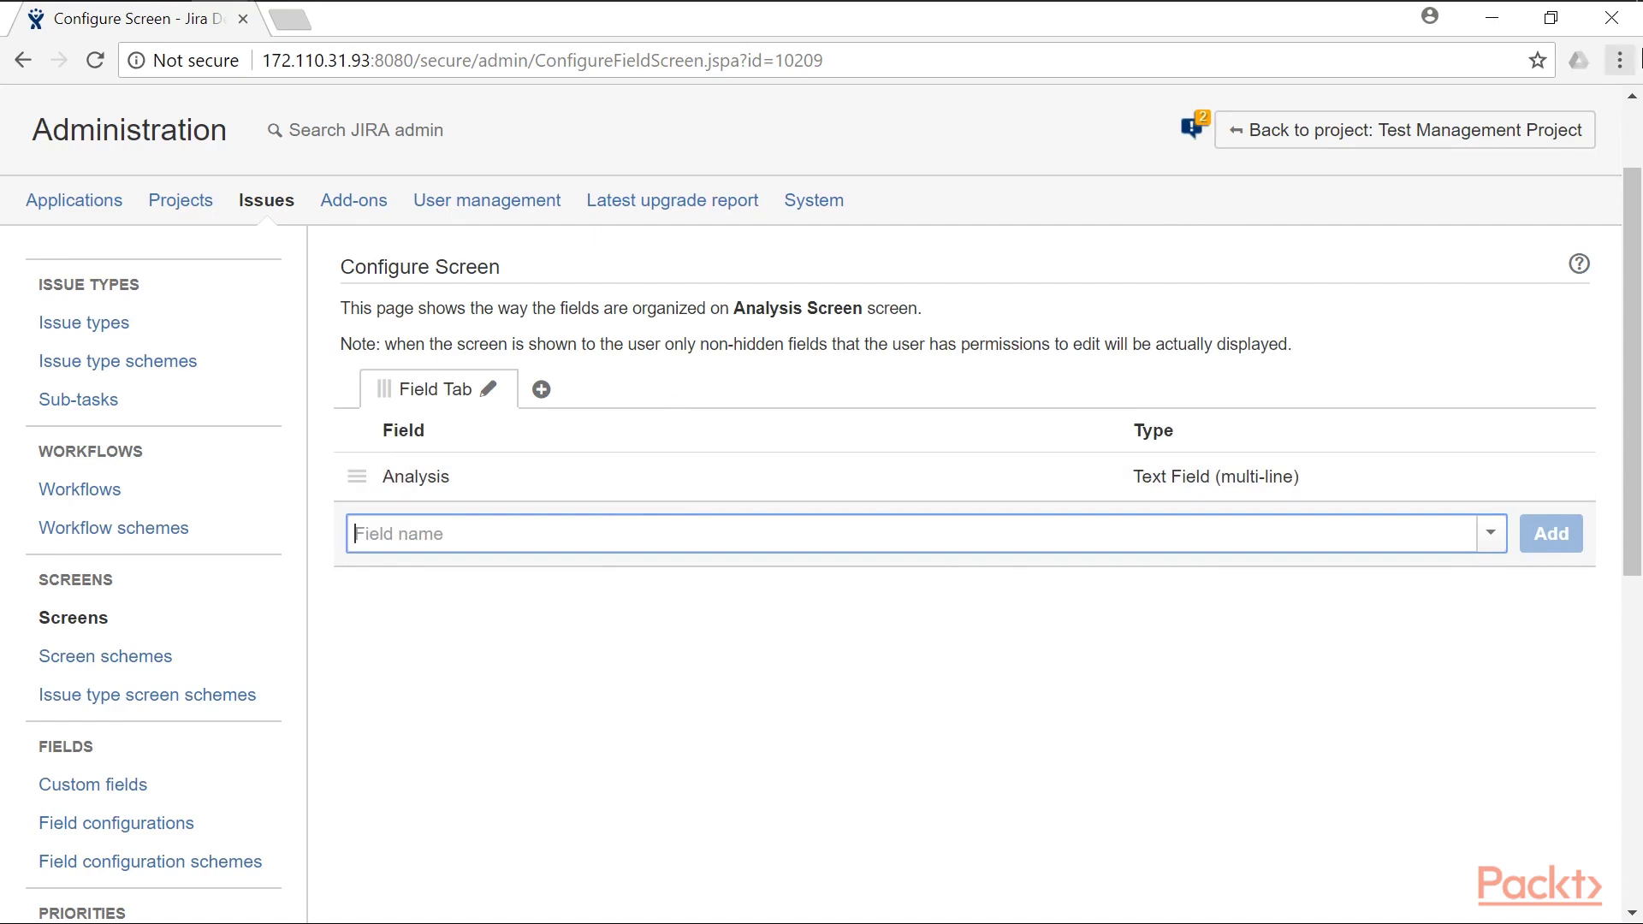
# - Return to the Test Management Project and open its Test Campaign workflow for editing
pyautogui.click(1404, 128)
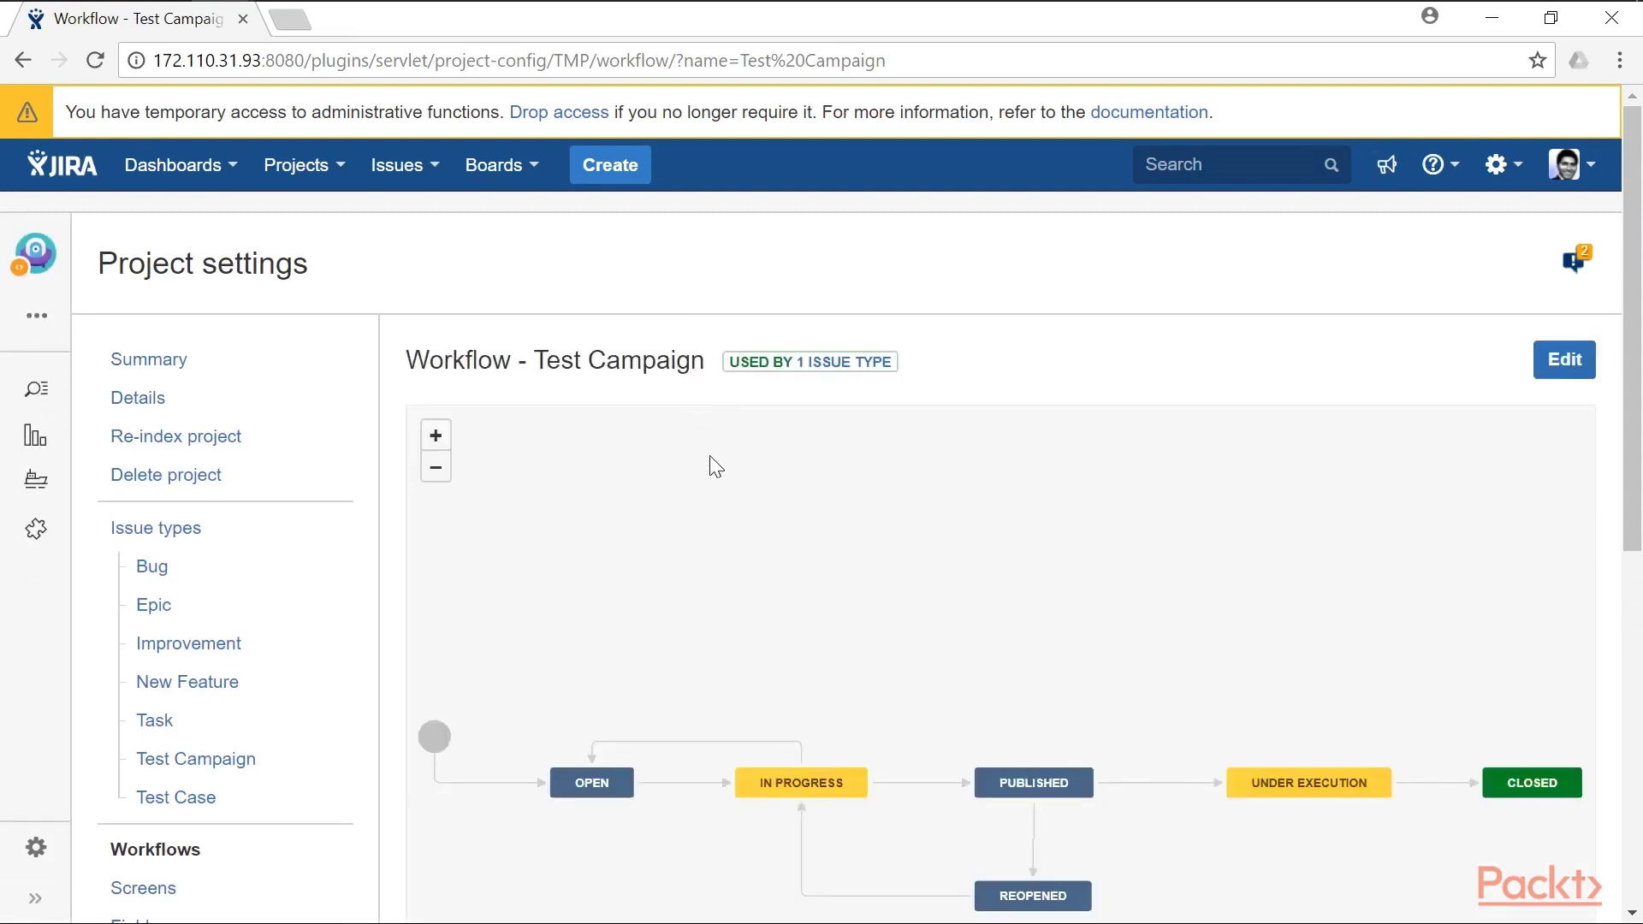
pyautogui.scroll(-3, 710, 455)
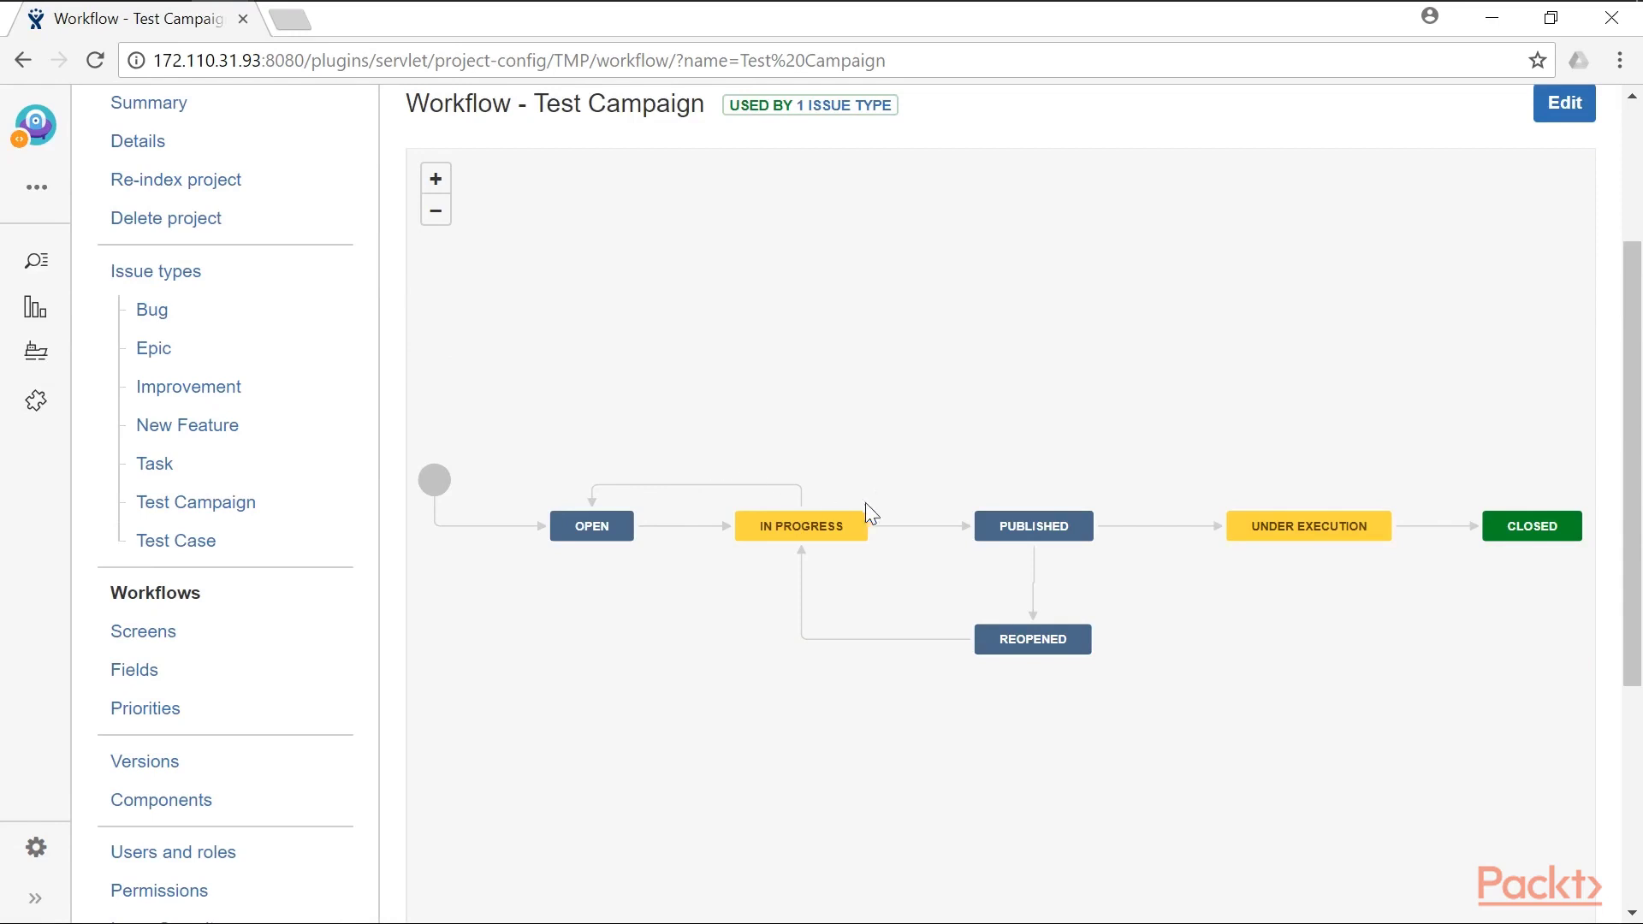
pyautogui.scroll(2, 1254, 244)
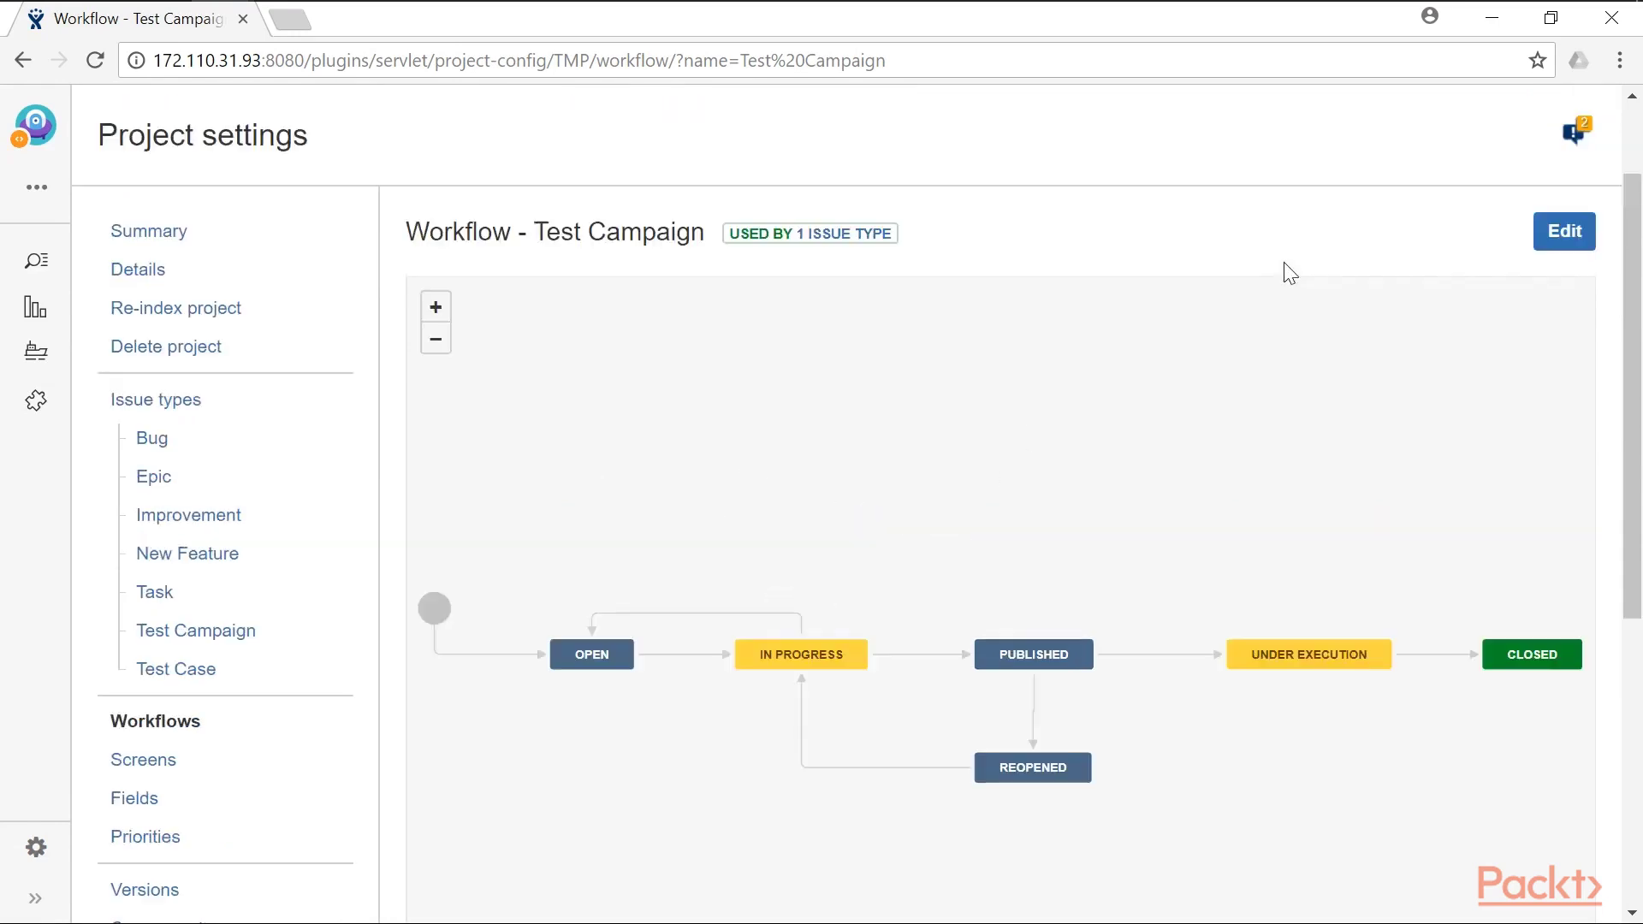
pyautogui.click(1576, 242)
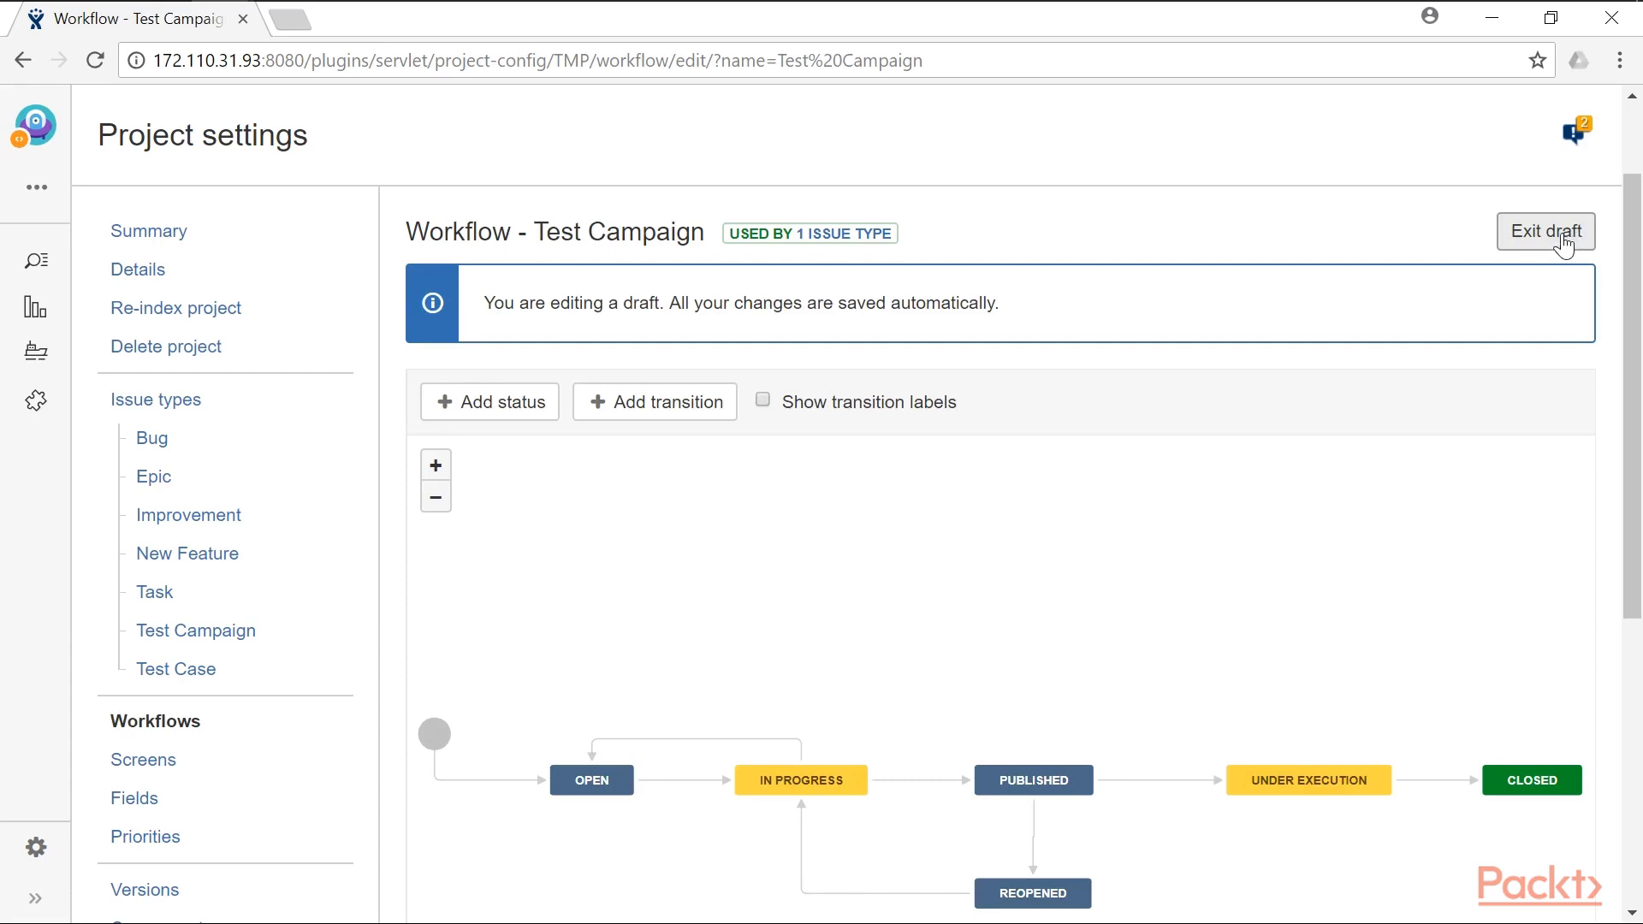
# - Assign the Analysis Screen to the Published transition between In Progress and Published in the Test Campaign workflow
pyautogui.scroll(-1, 1416, 312)
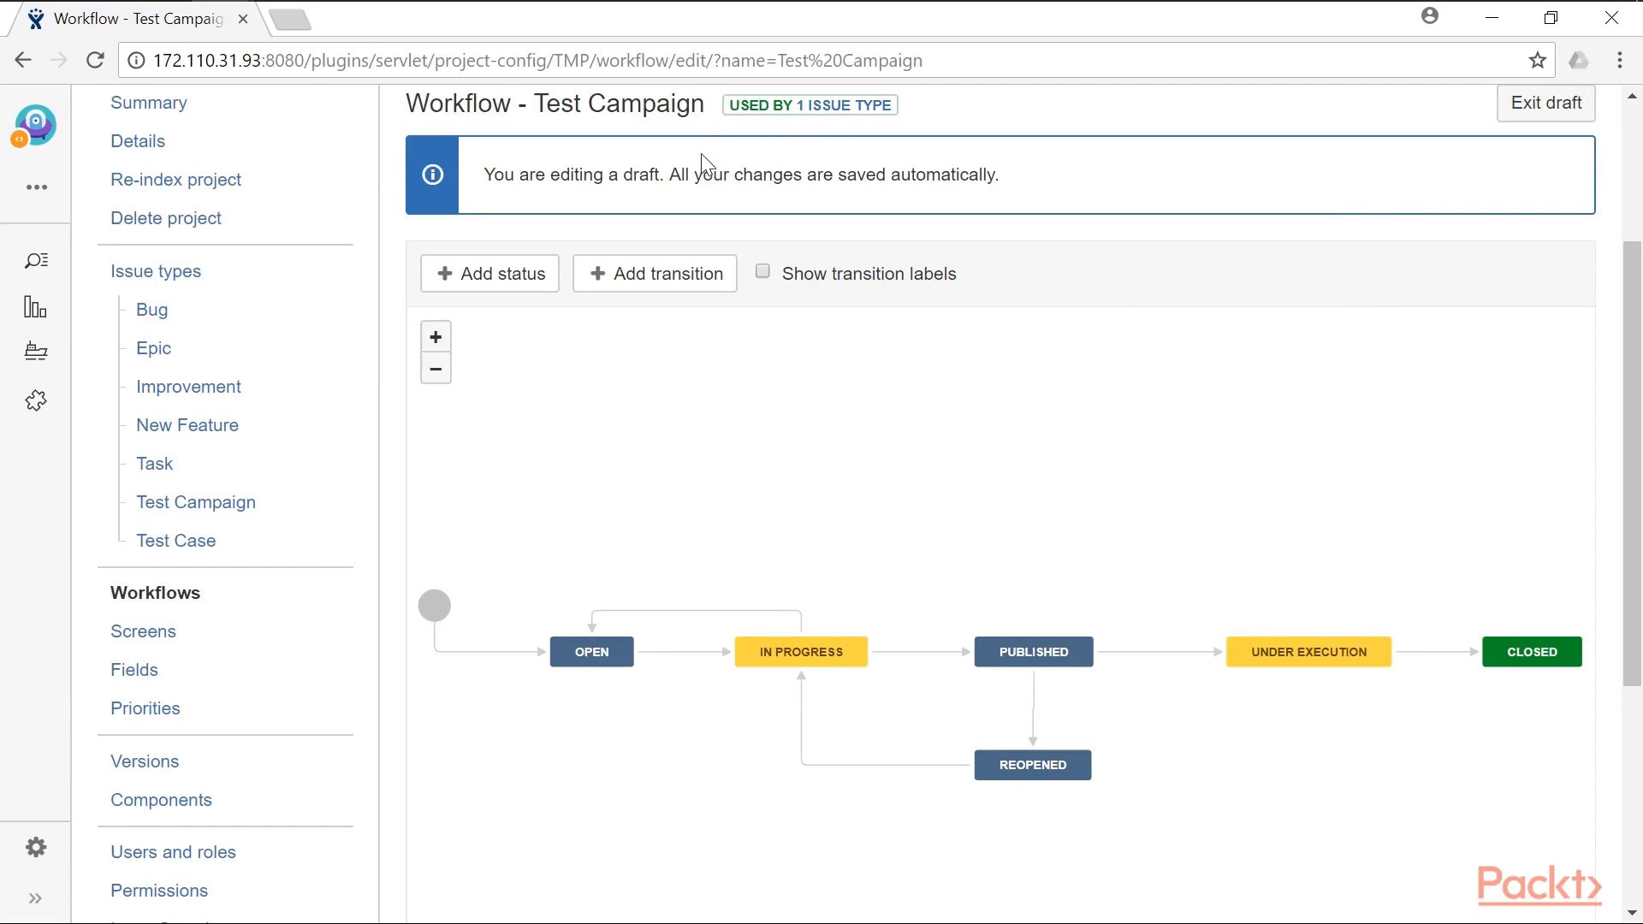
pyautogui.click(900, 657)
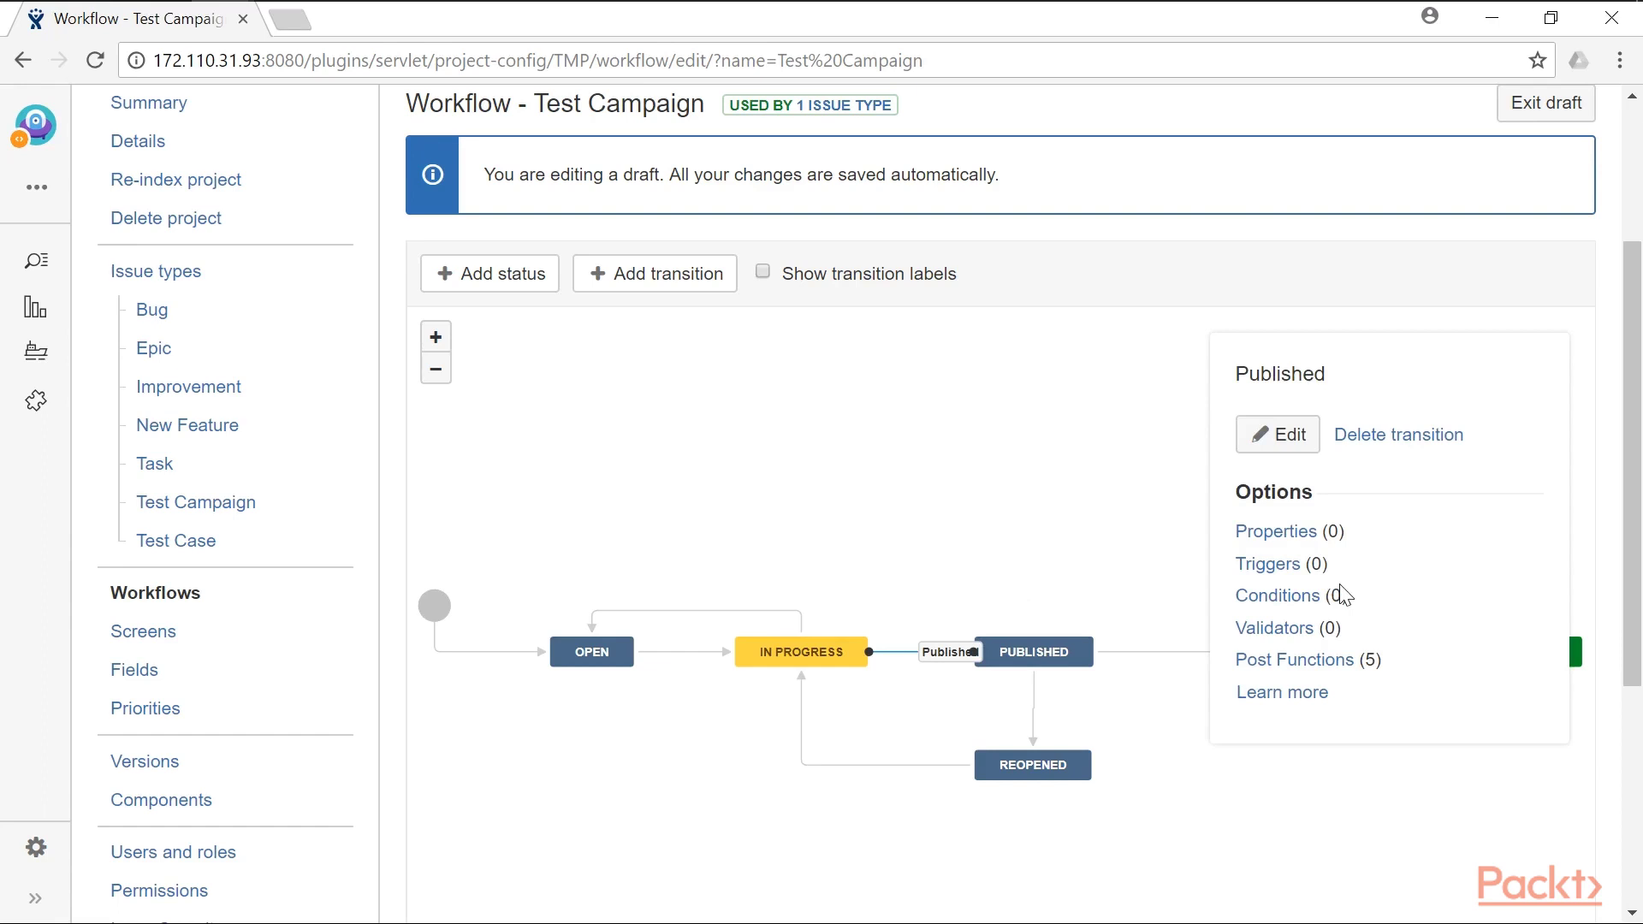
pyautogui.click(1283, 436)
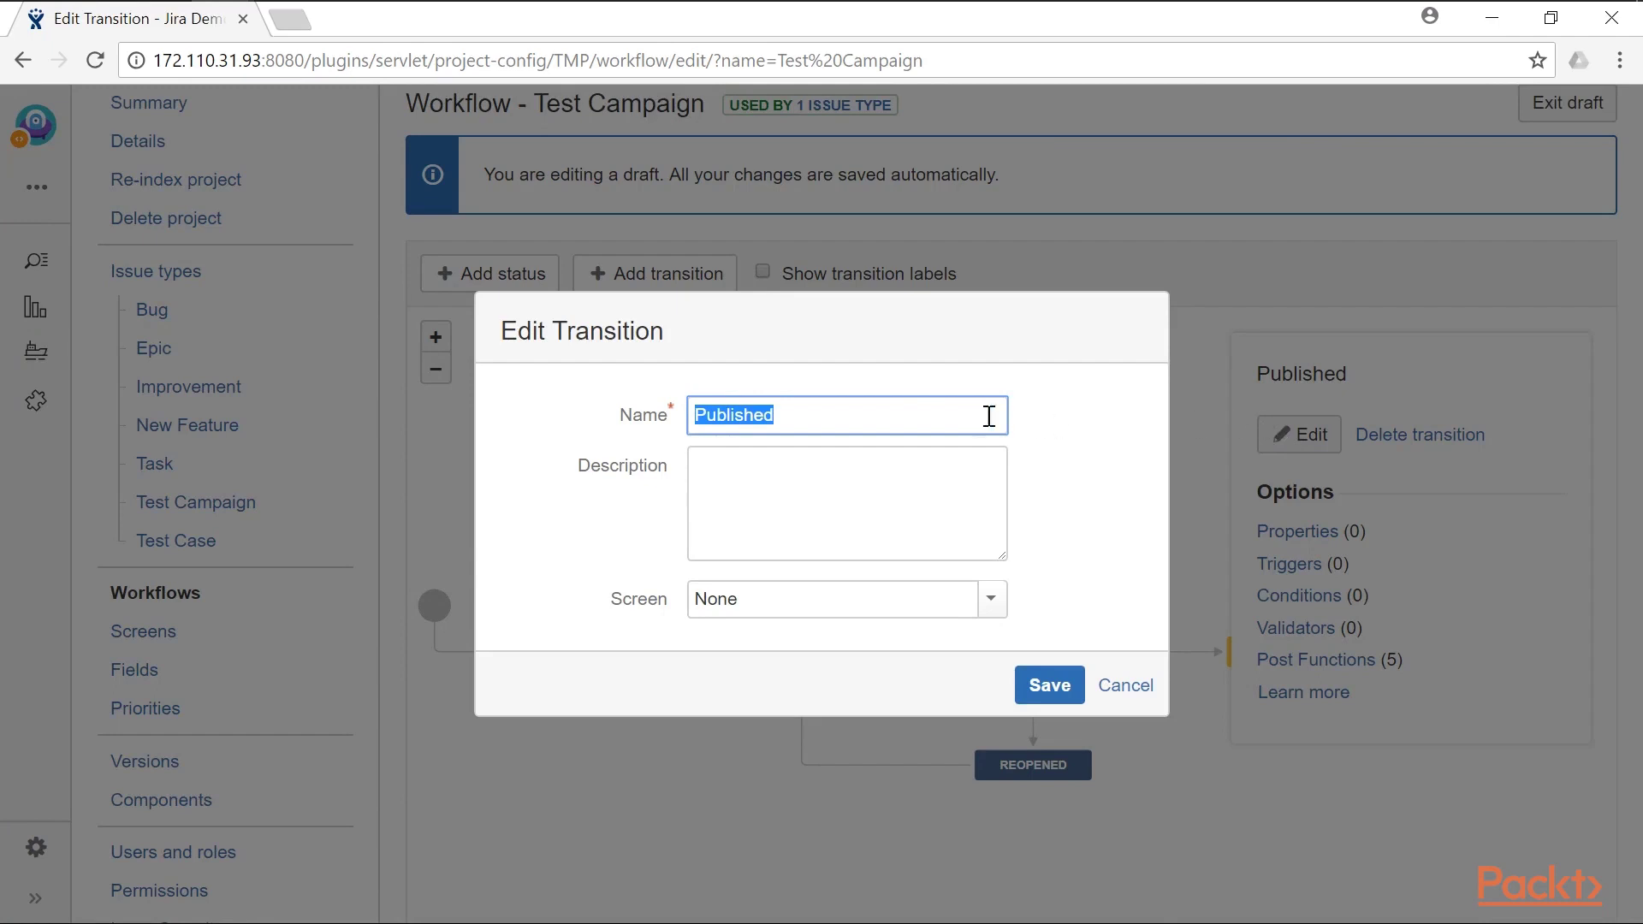
pyautogui.click(932, 419)
pyautogui.click(1132, 395)
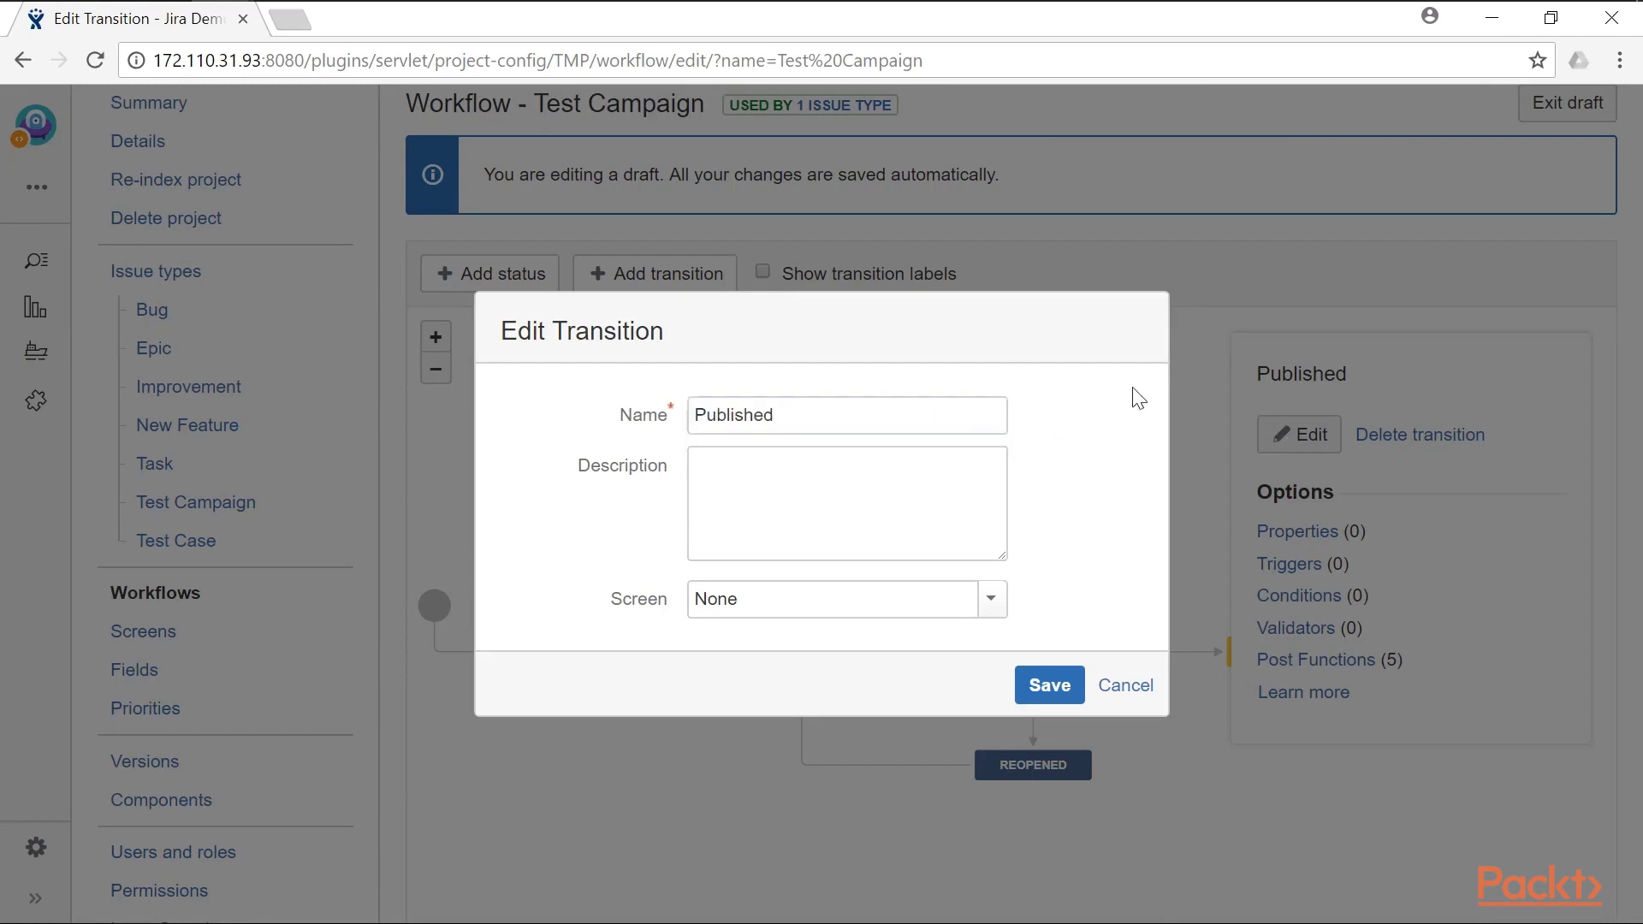
pyautogui.click(990, 601)
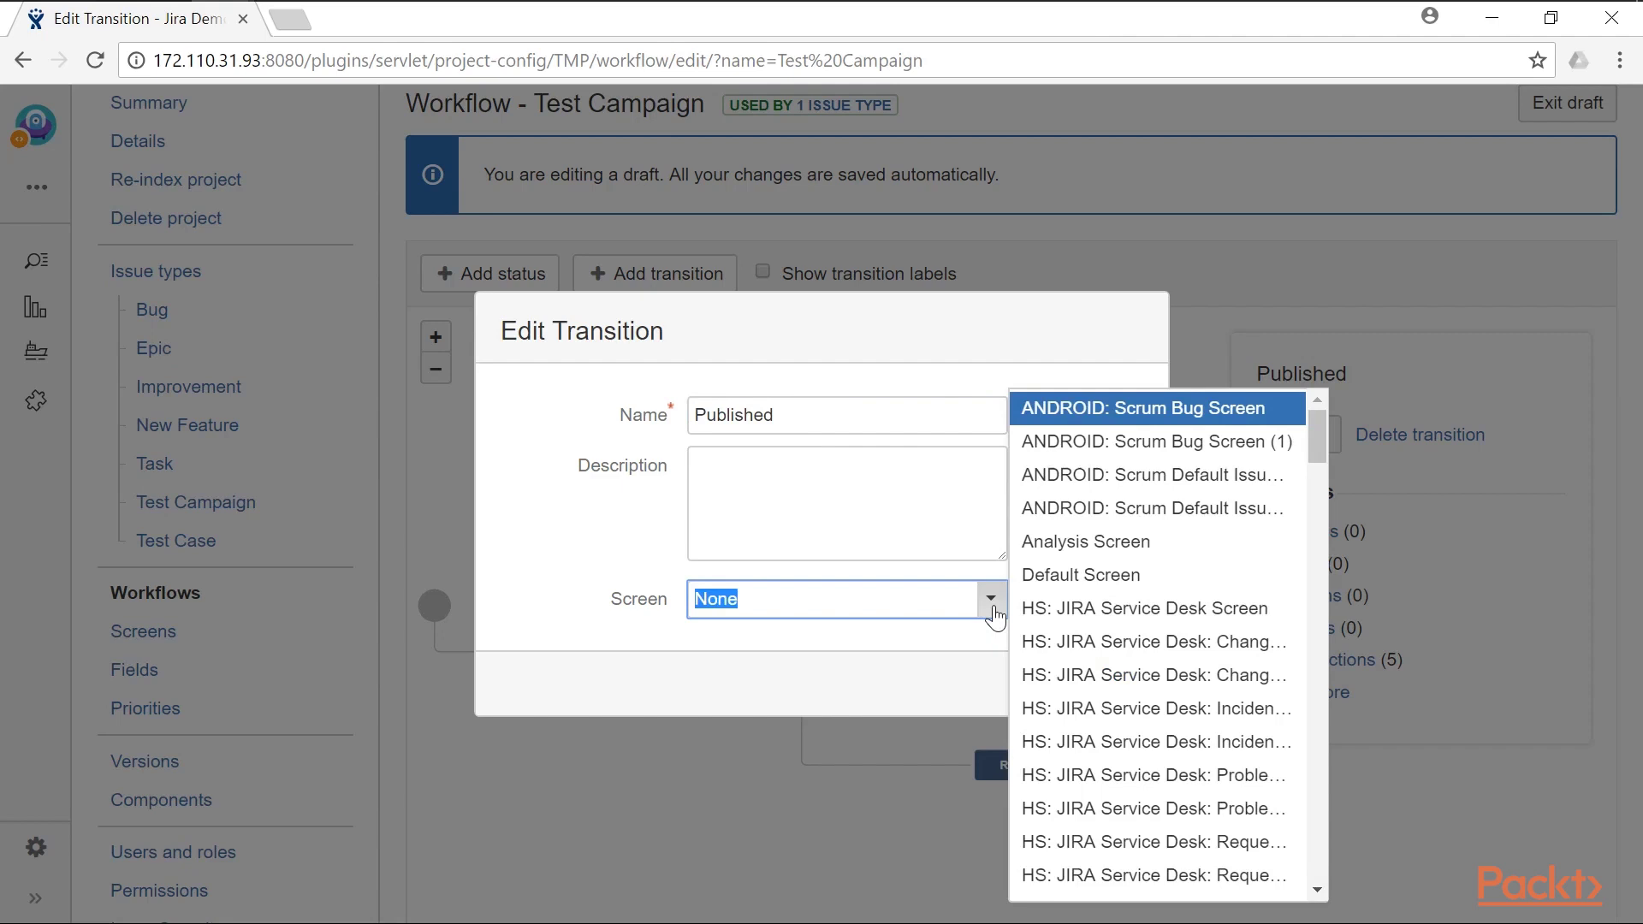
pyautogui.click(1103, 542)
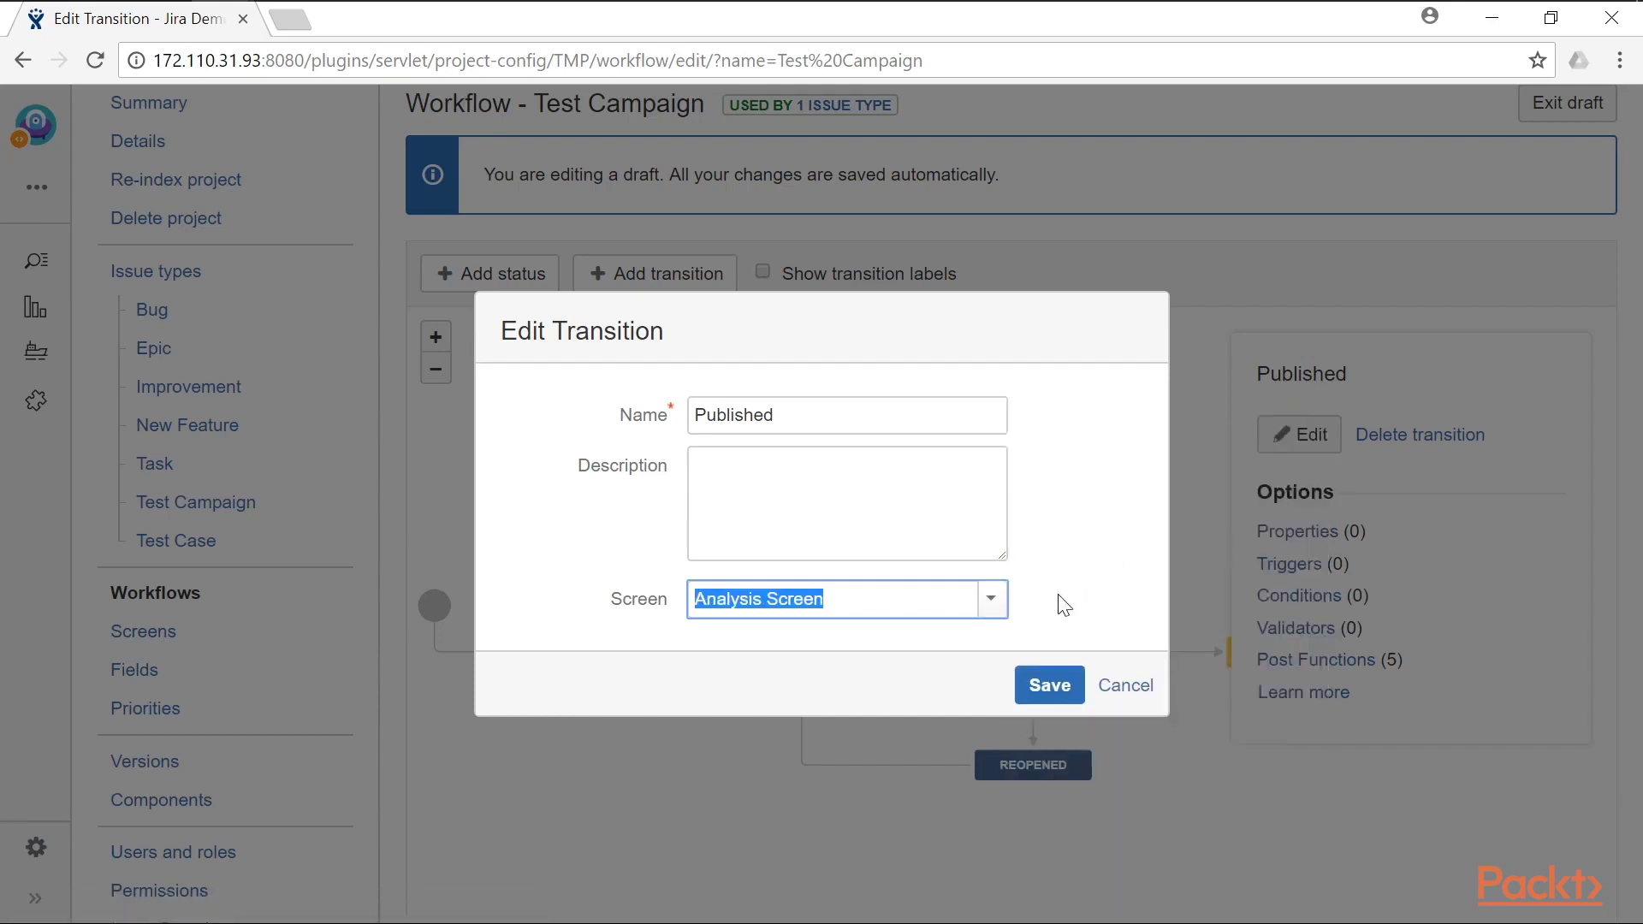
pyautogui.click(1041, 684)
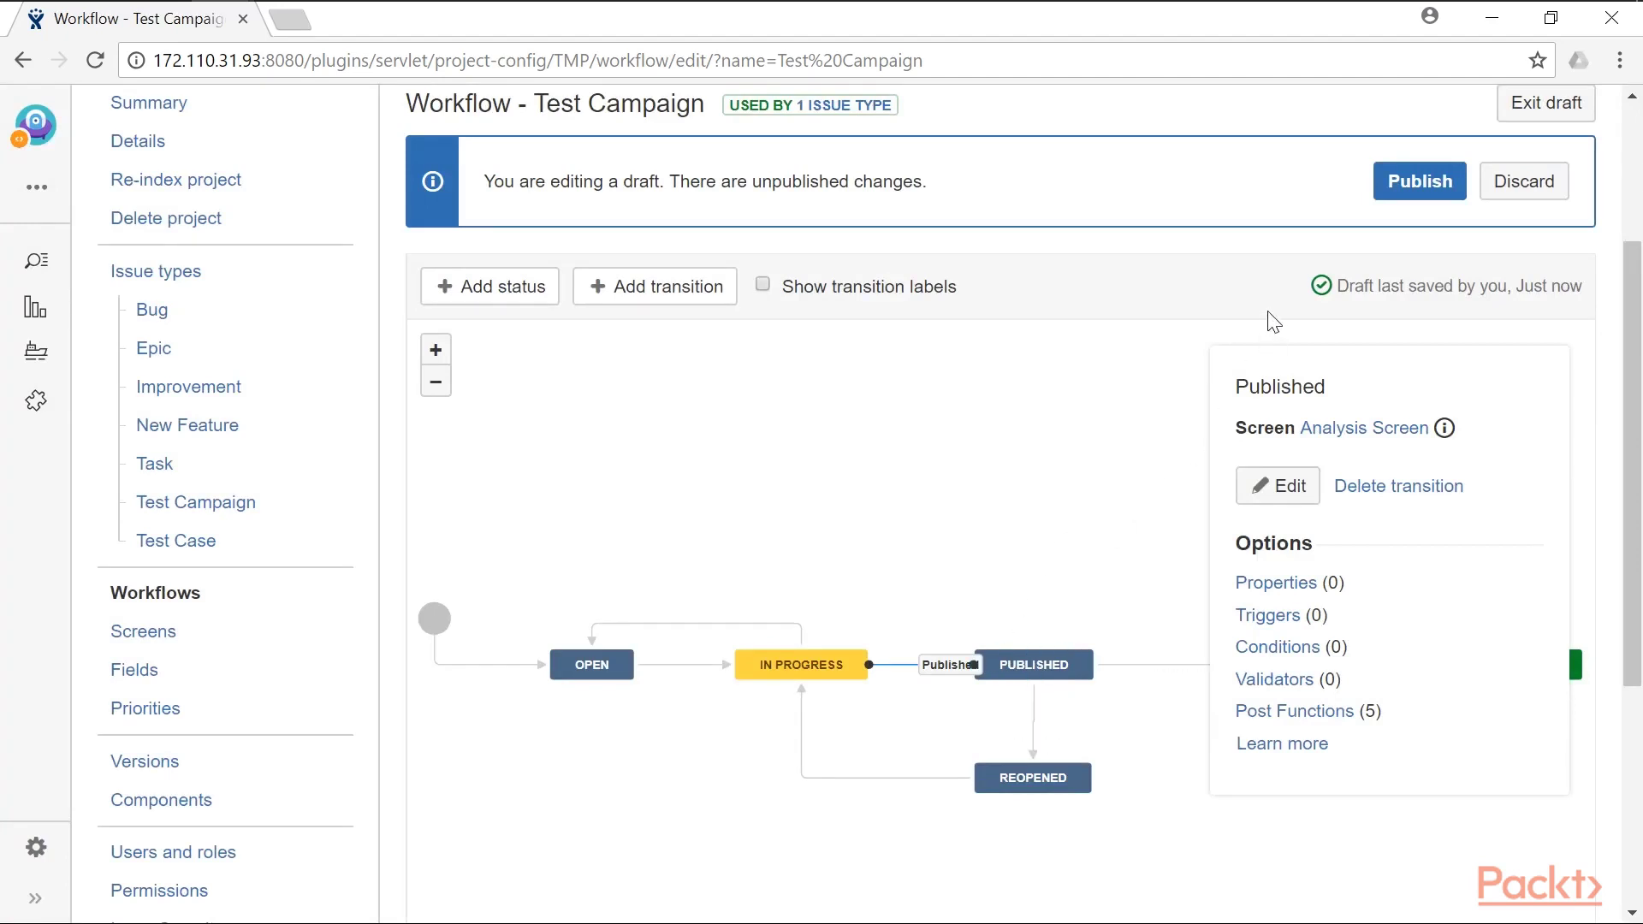
# - Publish the Test Campaign workflow draft and return to the Test Management Project
pyautogui.click(1416, 186)
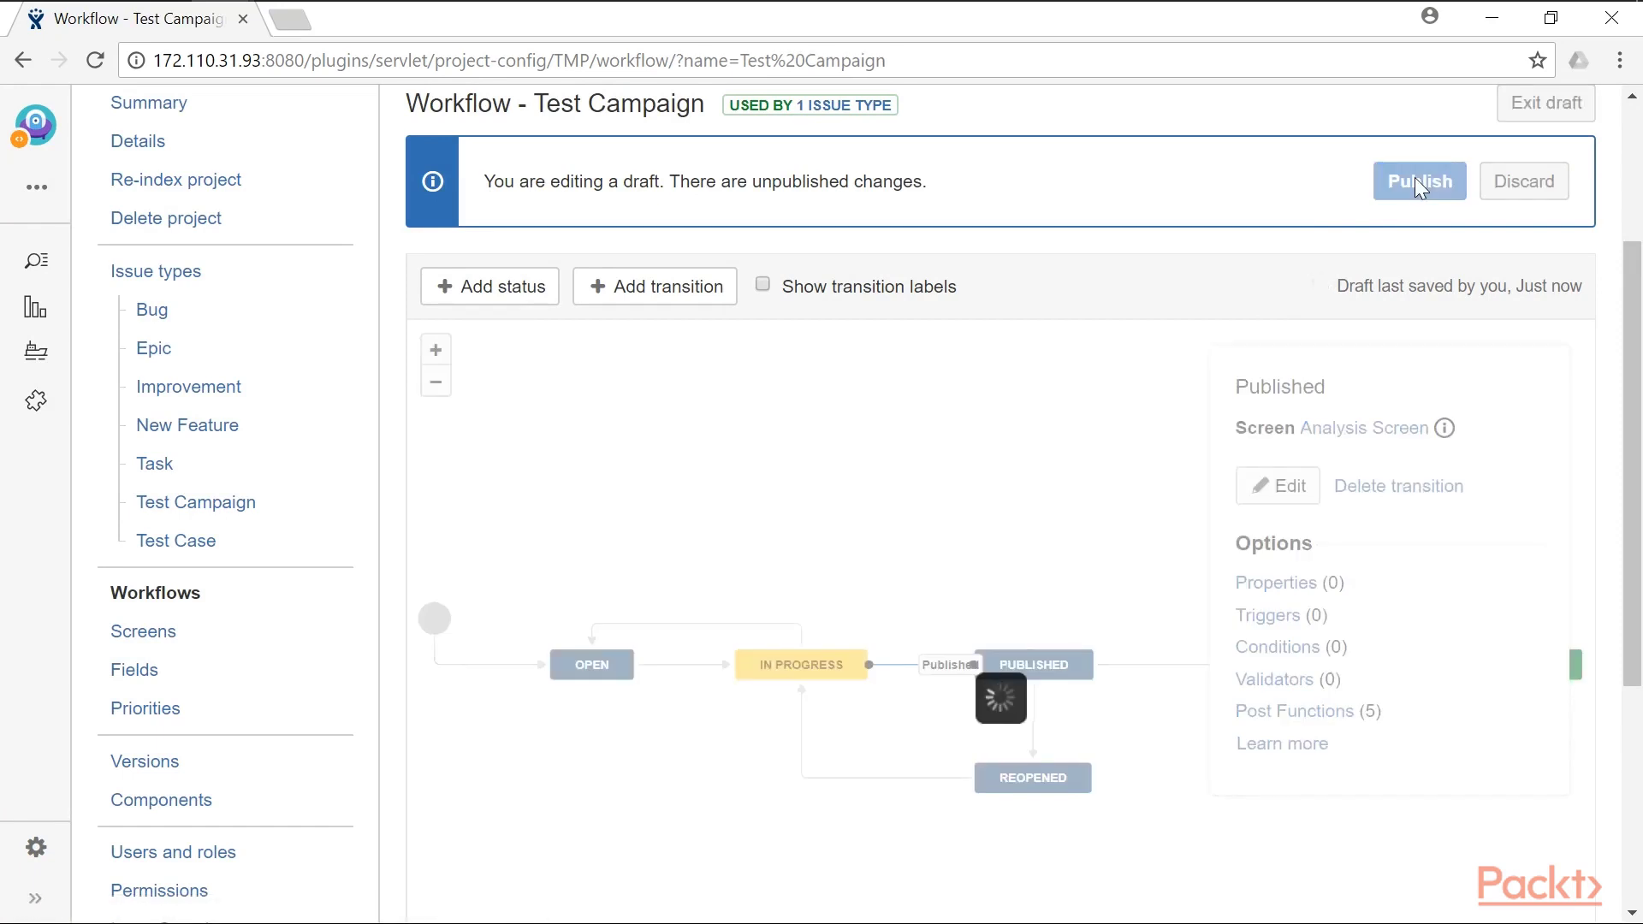
pyautogui.scroll(3, 1329, 310)
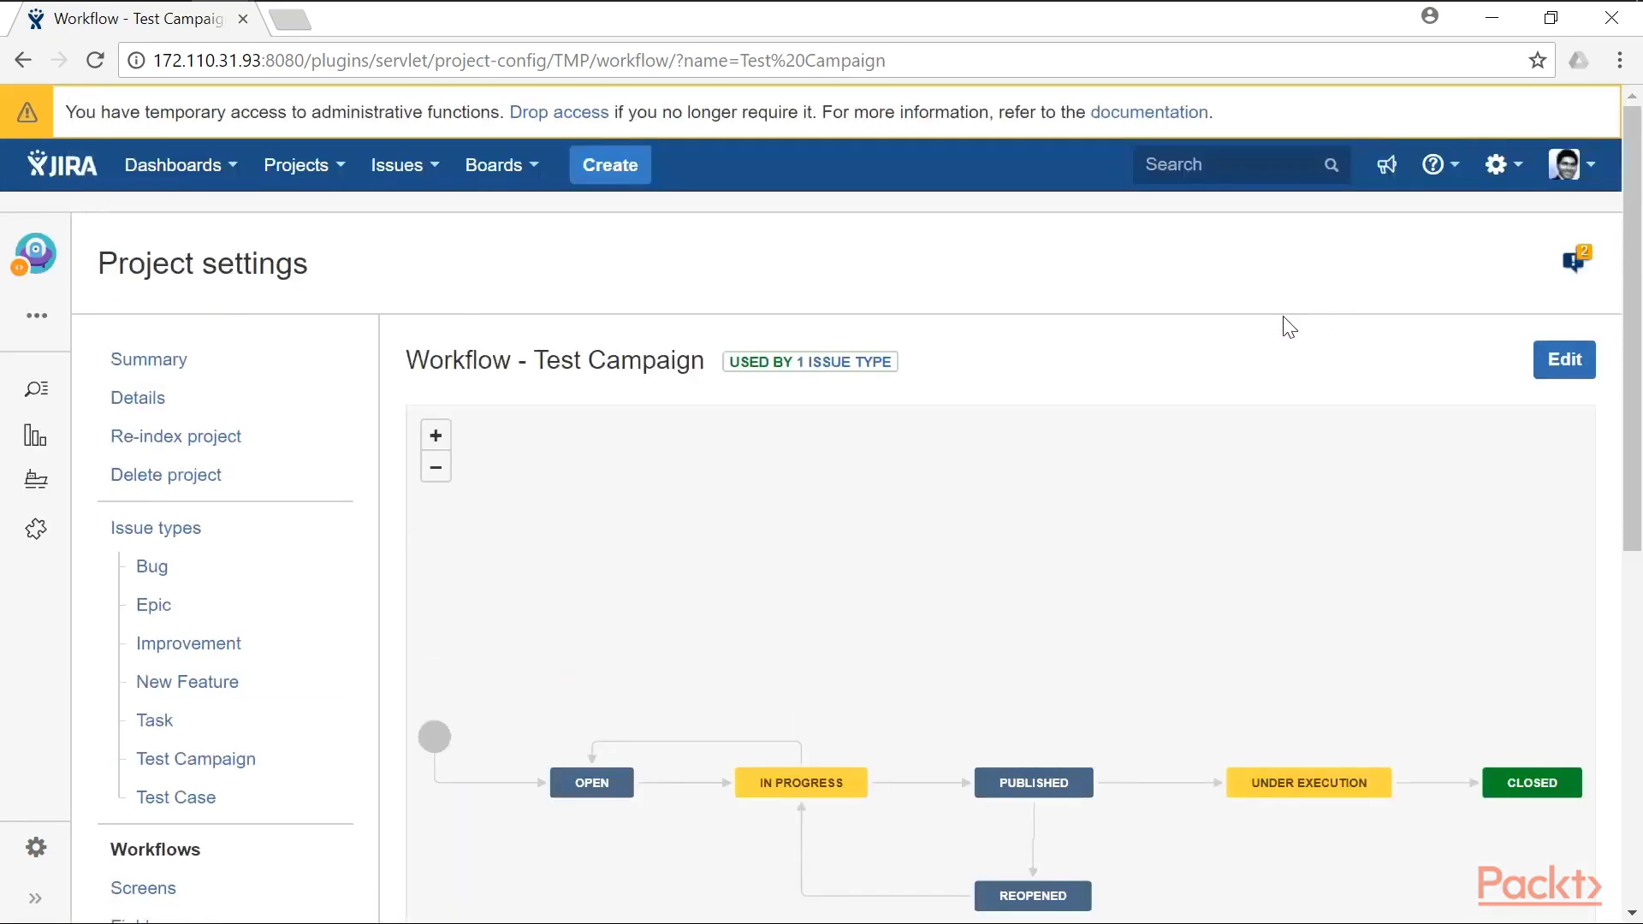
pyautogui.click(335, 190)
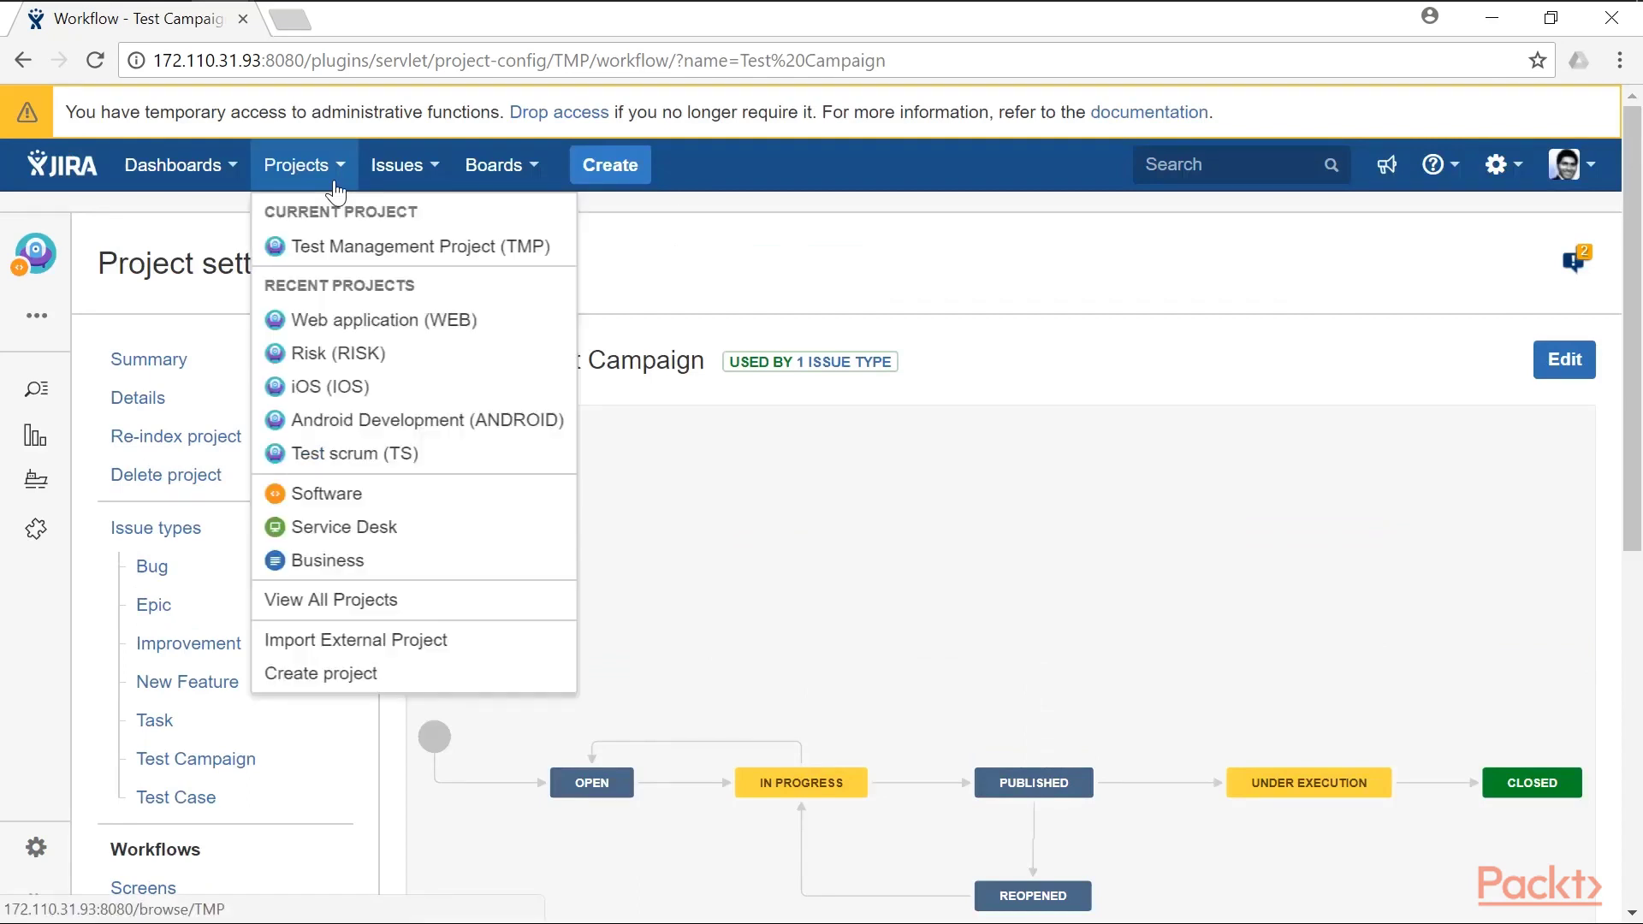
pyautogui.click(330, 248)
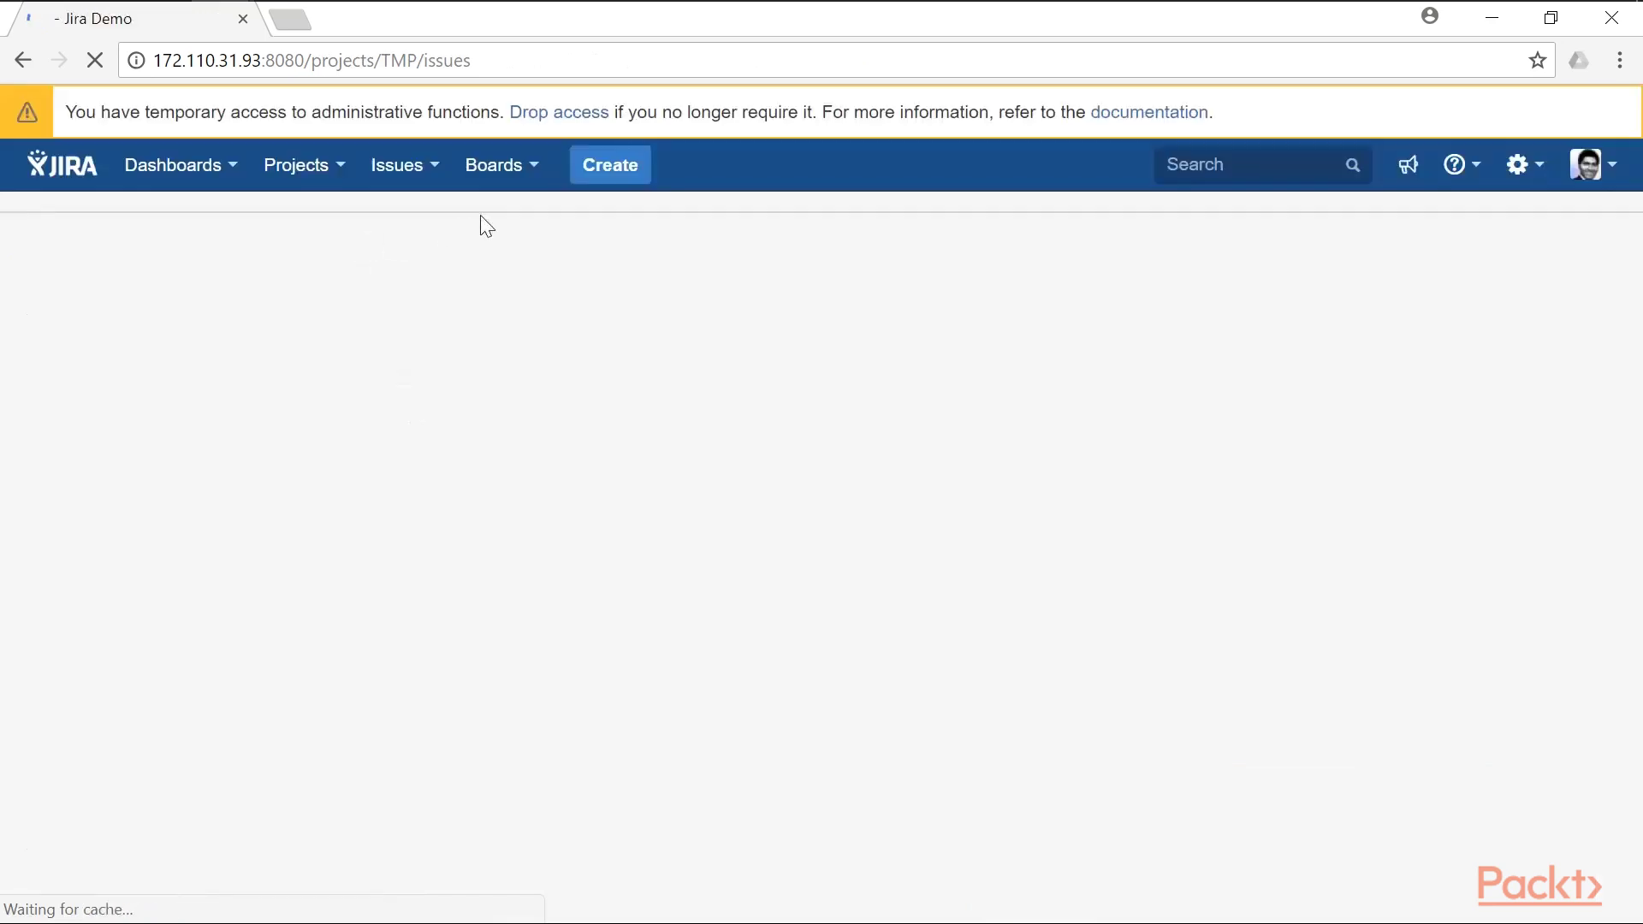
# - Create a Test Campaign issue with the summary "Testing the new transition" and the Campaign Type Functional
pyautogui.click(610, 166)
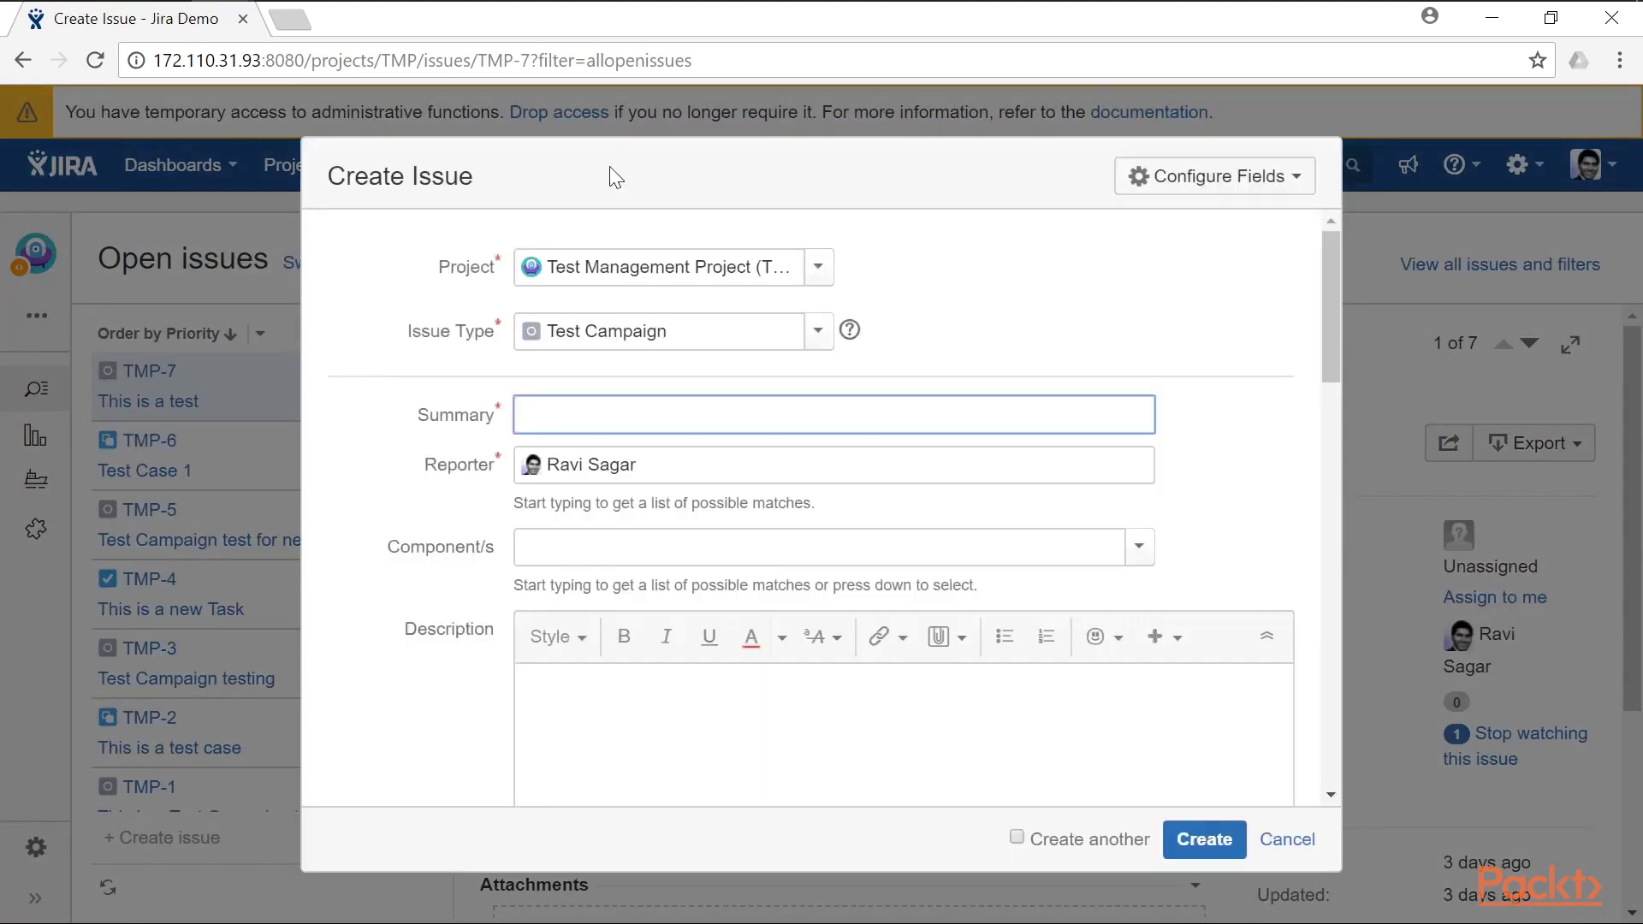
pyautogui.write('Testing the ')
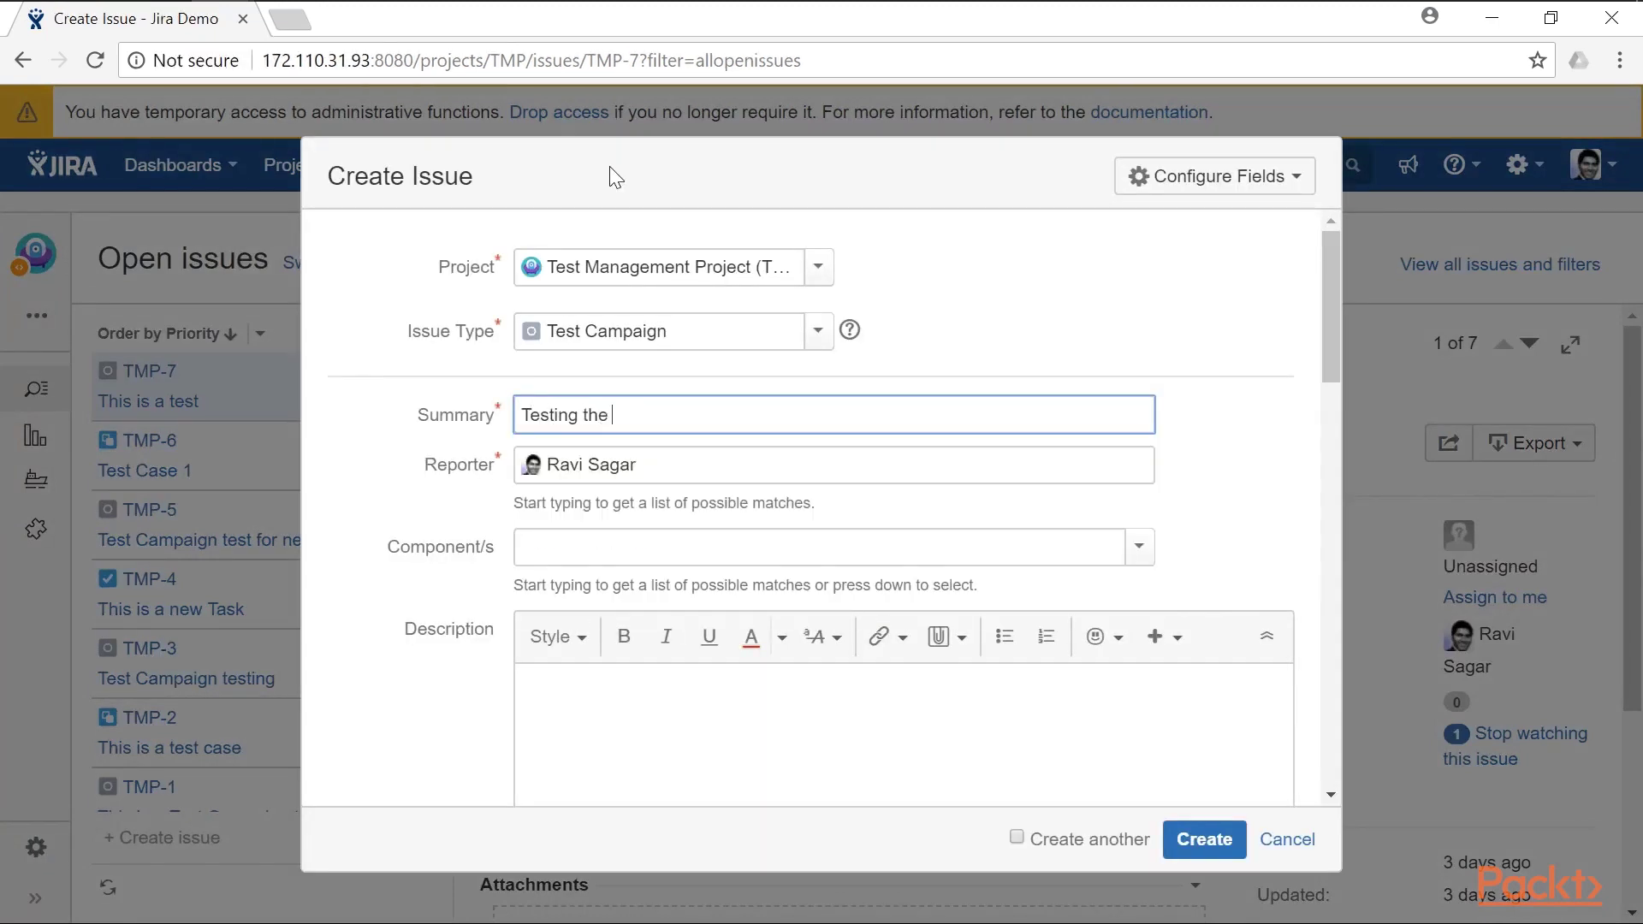
pyautogui.write('new transition')
pyautogui.scroll(-3, 830, 684)
pyautogui.scroll(3, 834, 695)
pyautogui.click(1217, 841)
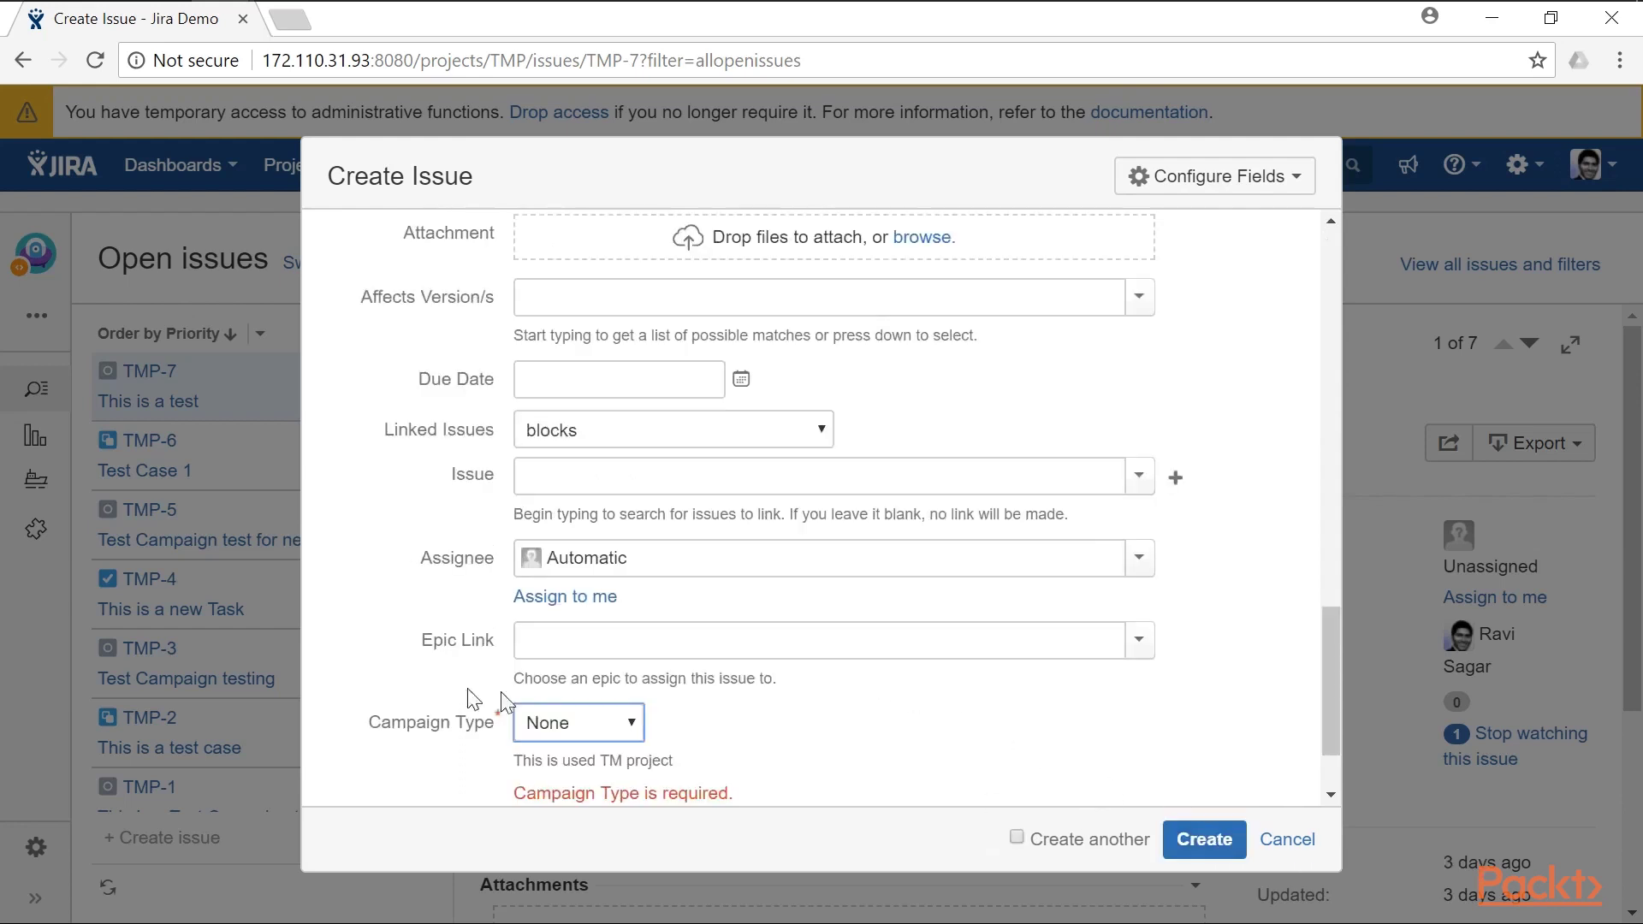
pyautogui.click(566, 723)
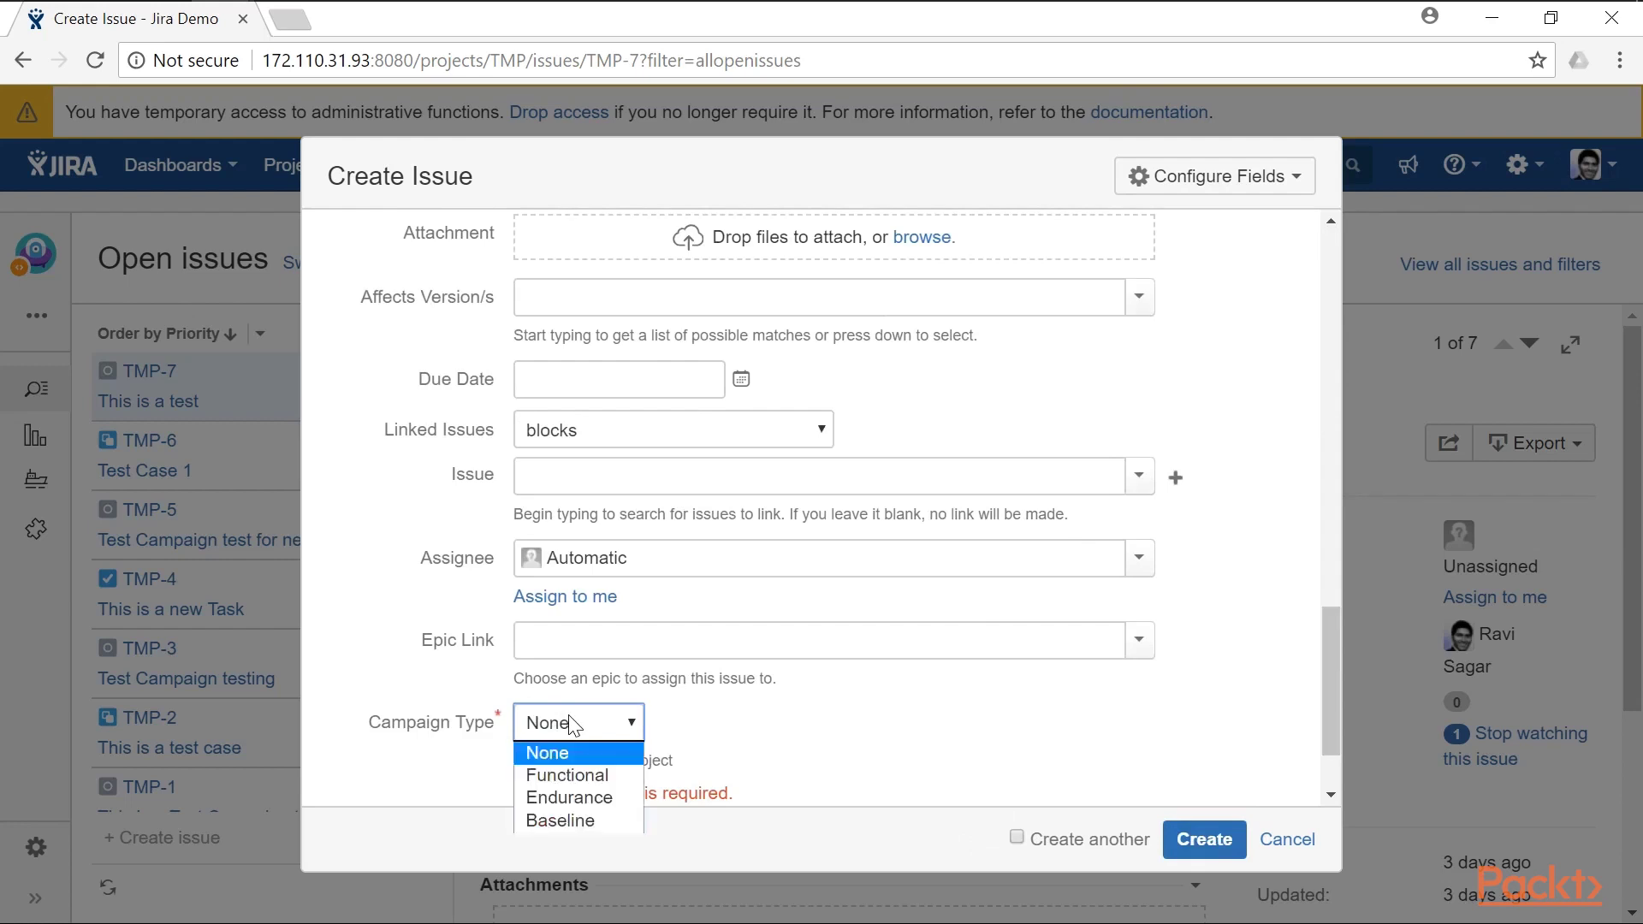
pyautogui.click(566, 775)
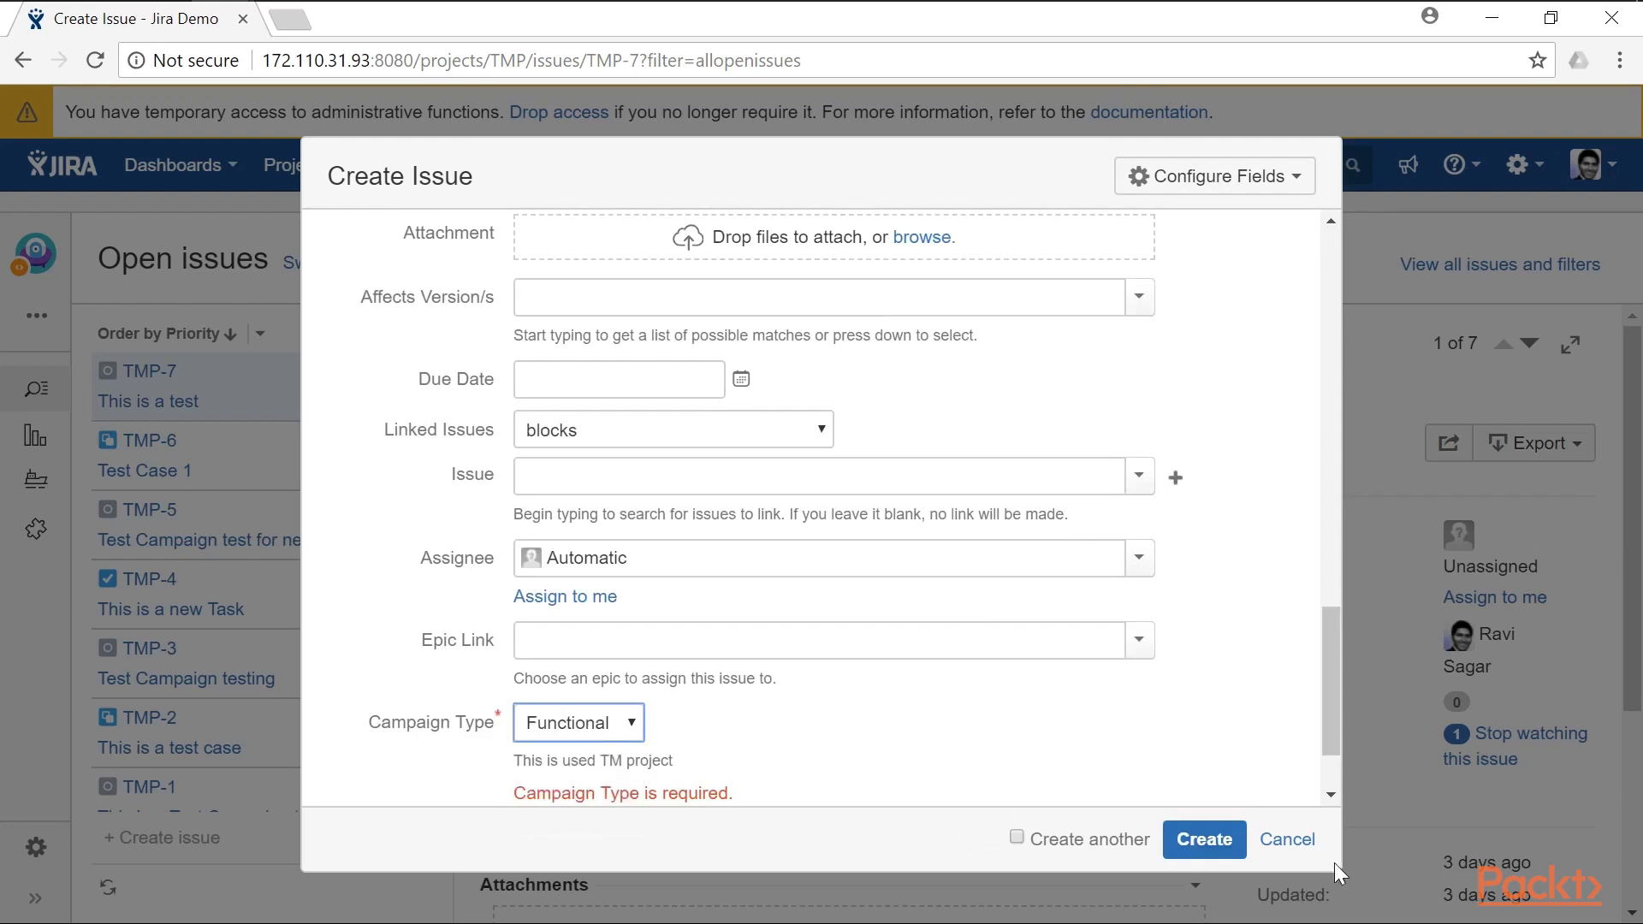
pyautogui.click(1221, 841)
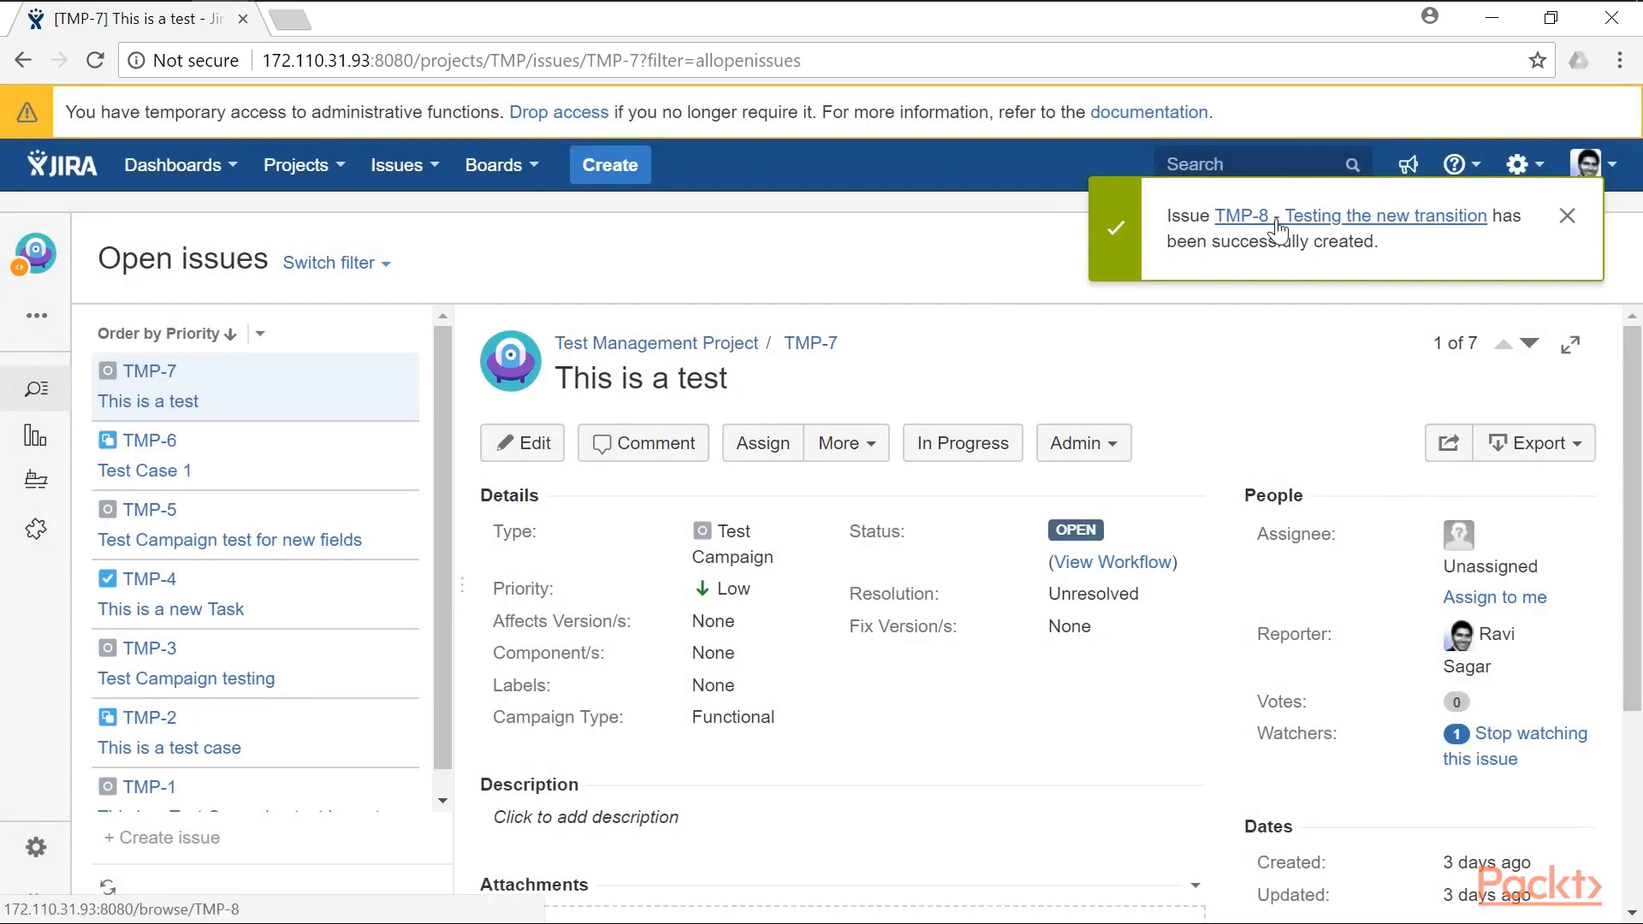
# - Open the new issue and move it through In Progress to Published, leaving the Analysis and Comment fields empty
pyautogui.click(1275, 221)
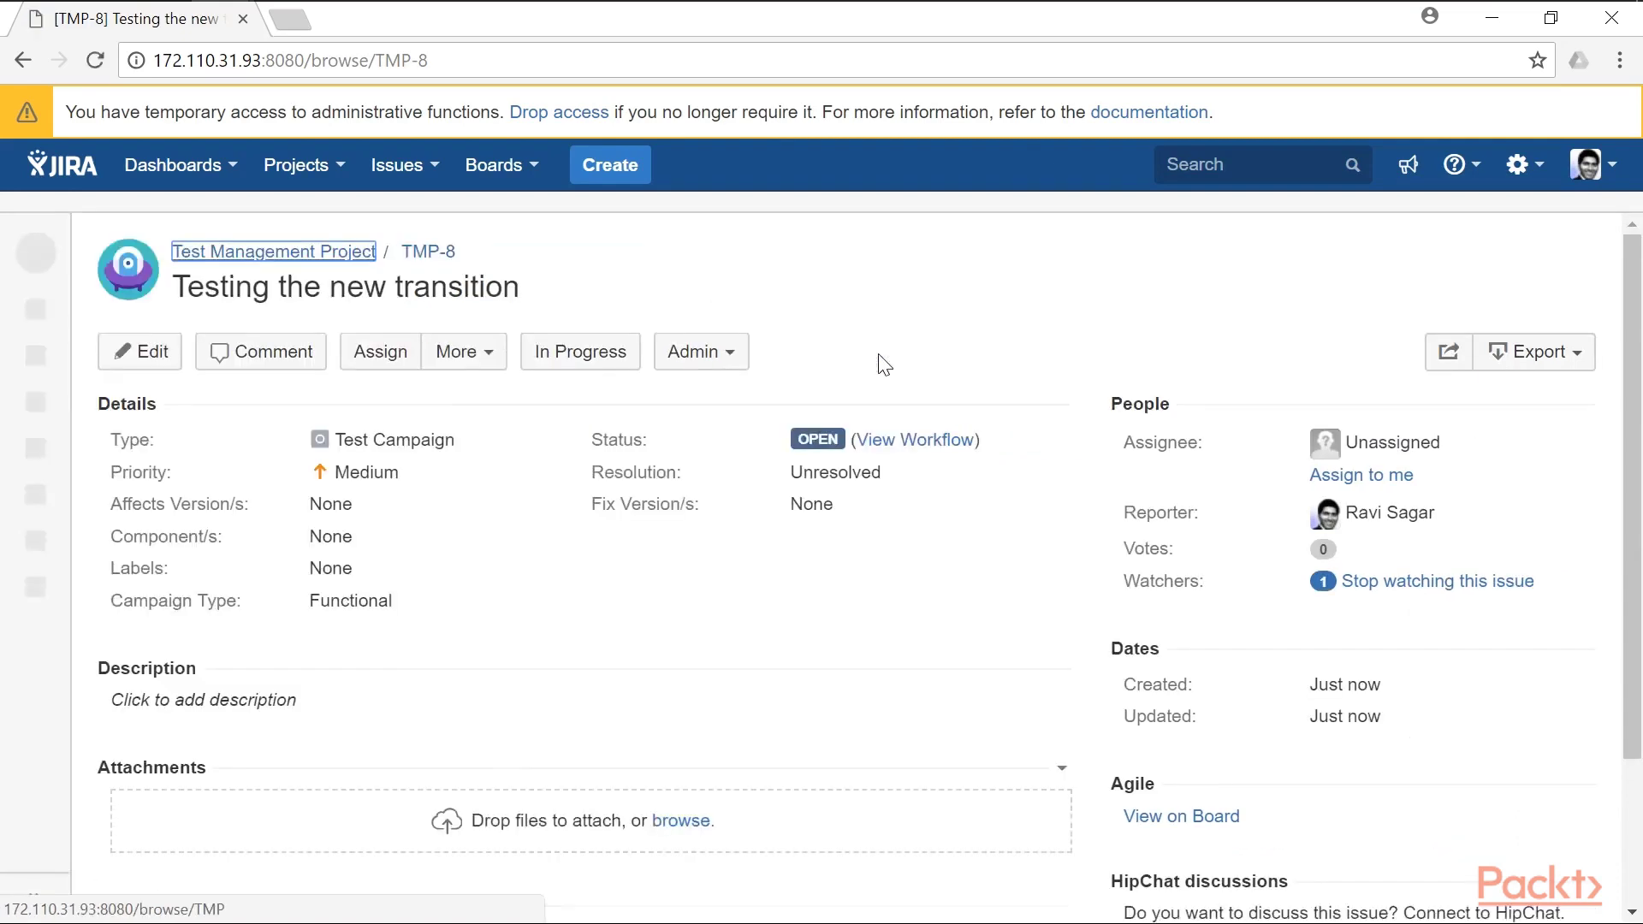
pyautogui.click(565, 359)
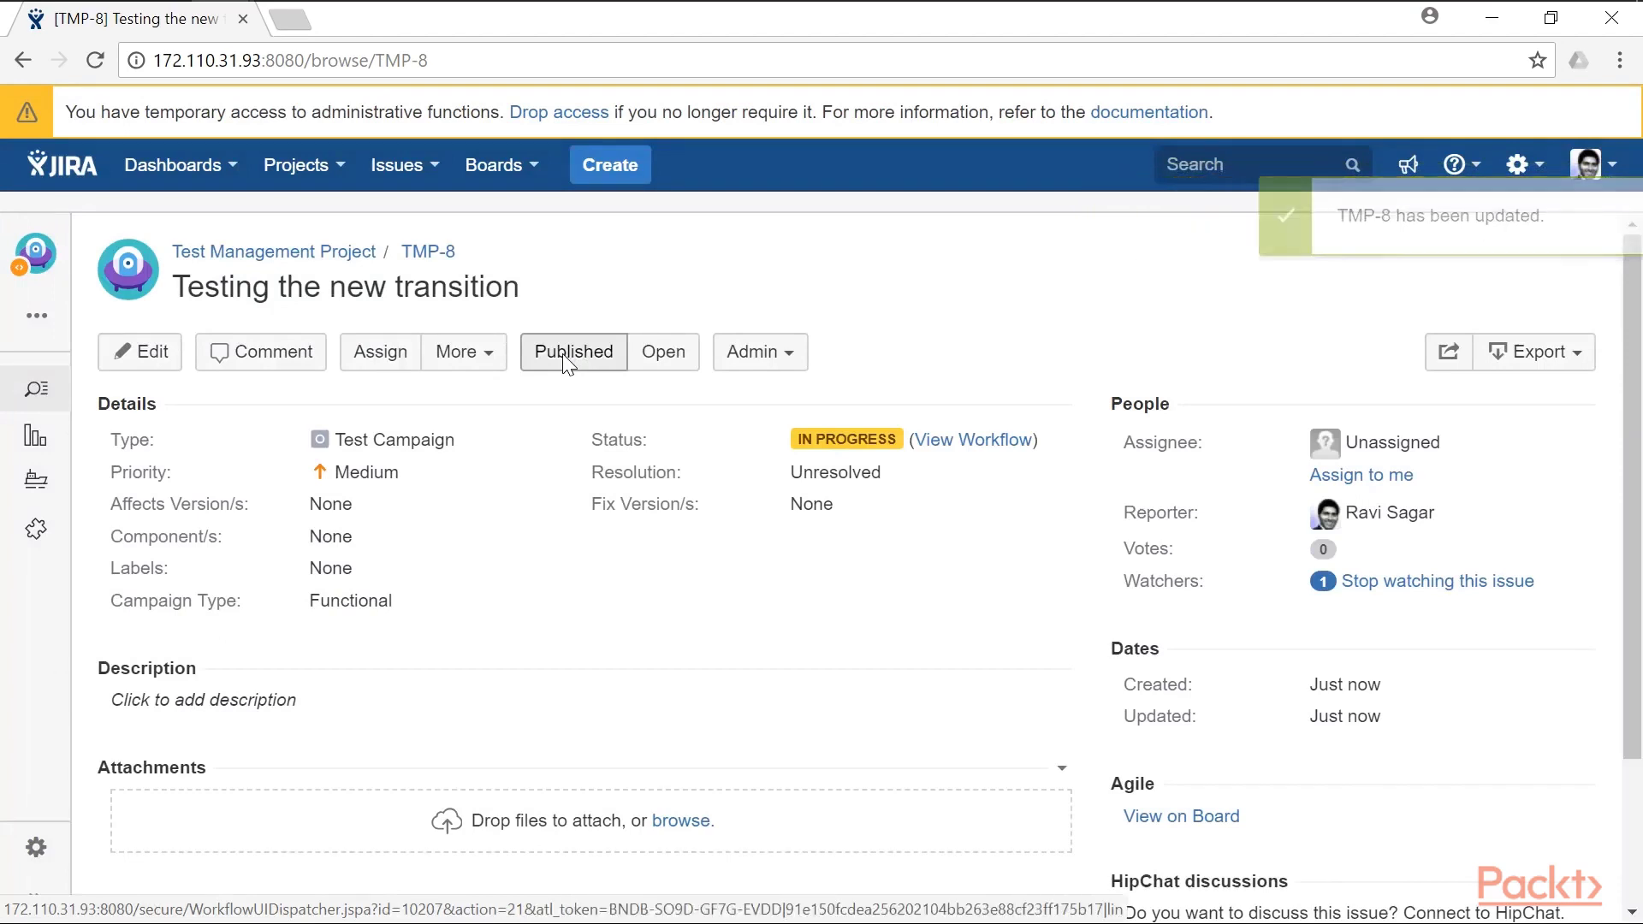
pyautogui.click(565, 359)
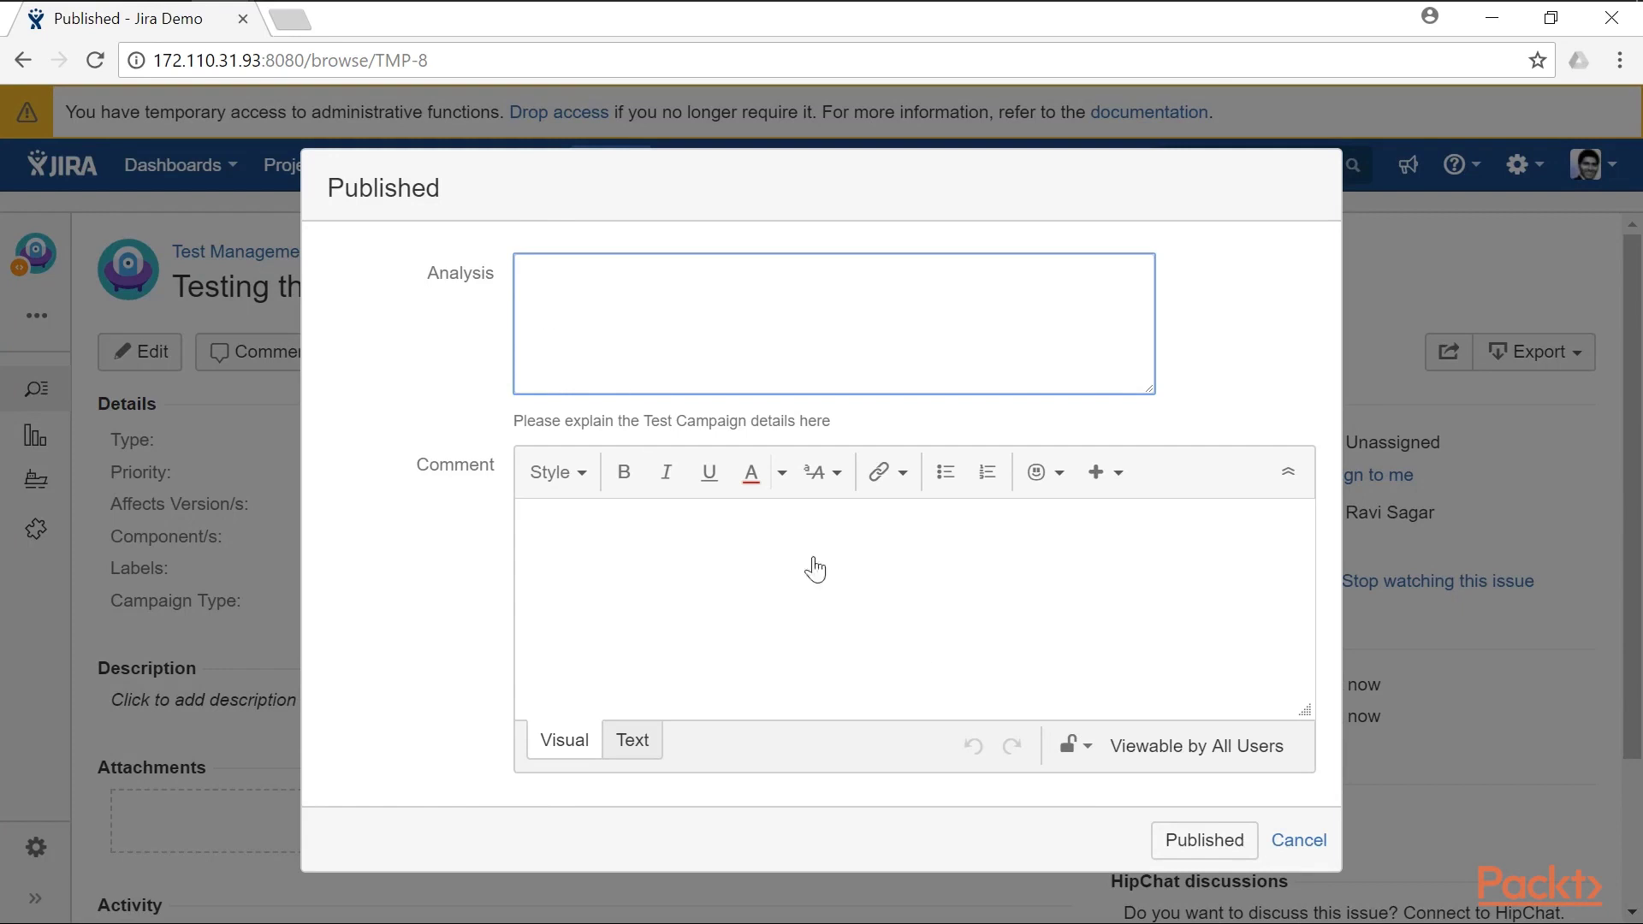
pyautogui.click(939, 612)
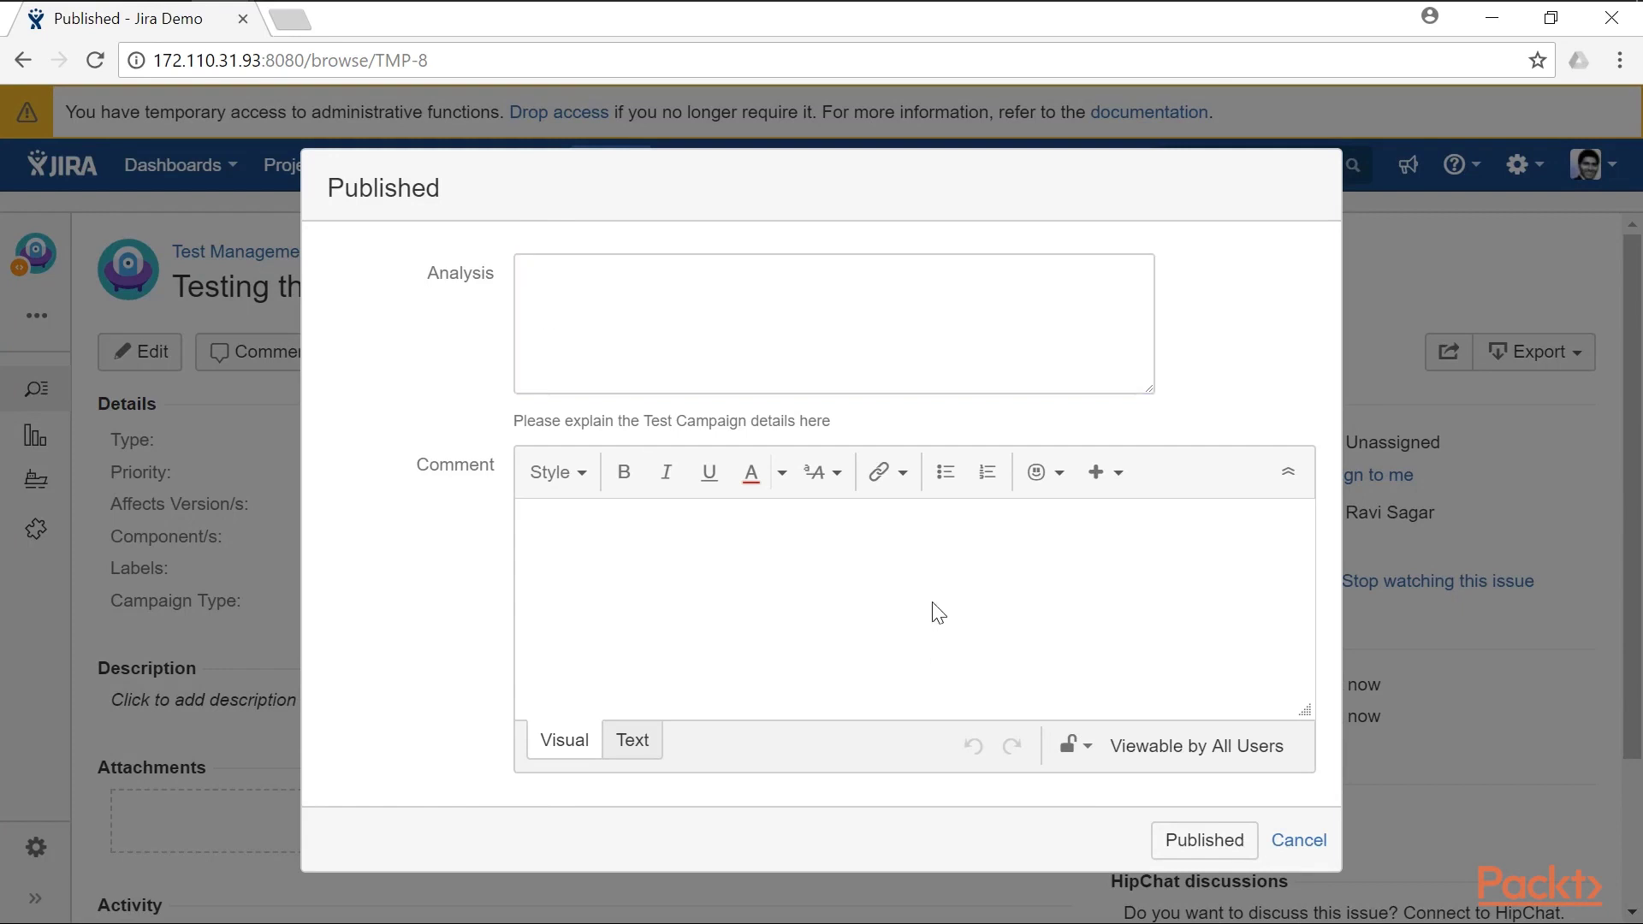
pyautogui.click(812, 372)
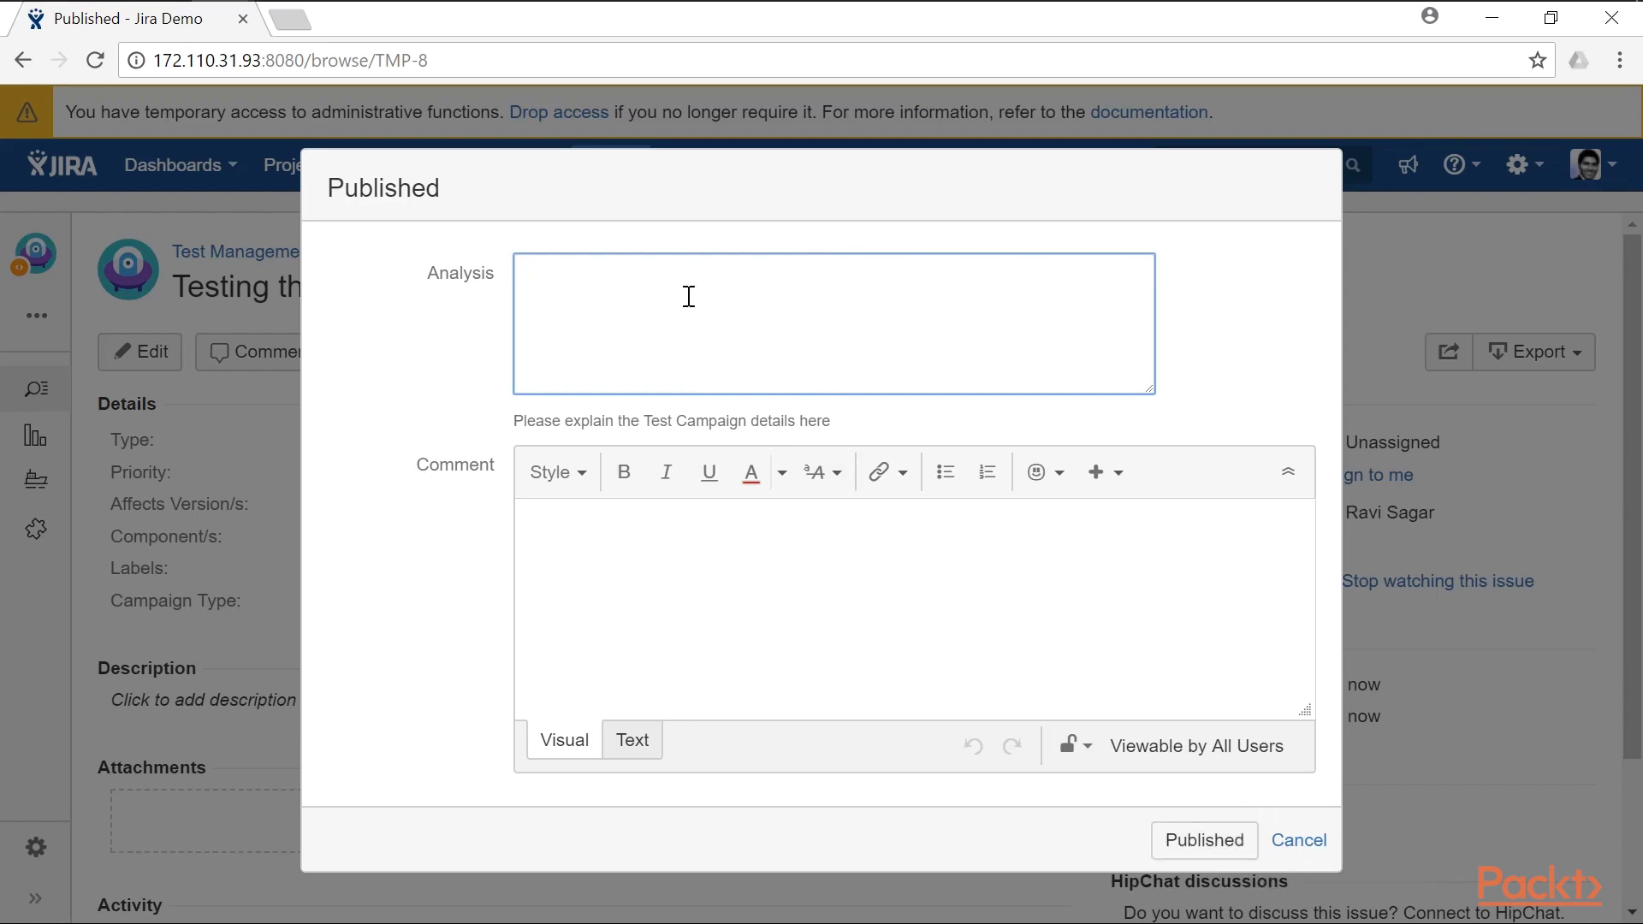
pyautogui.click(653, 535)
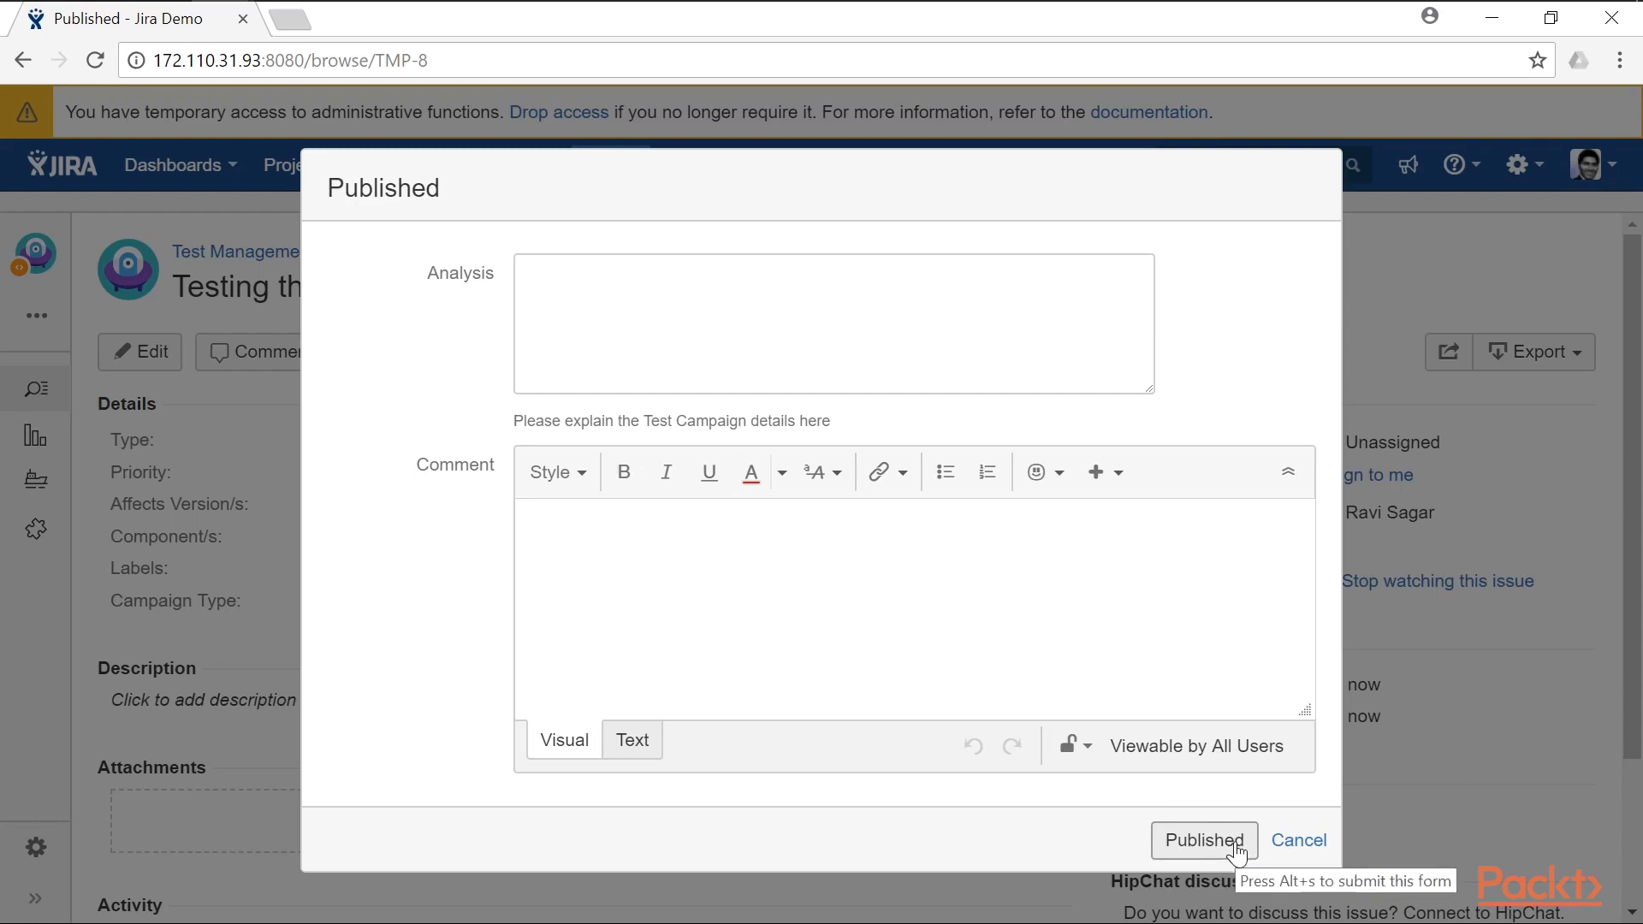
pyautogui.click(996, 361)
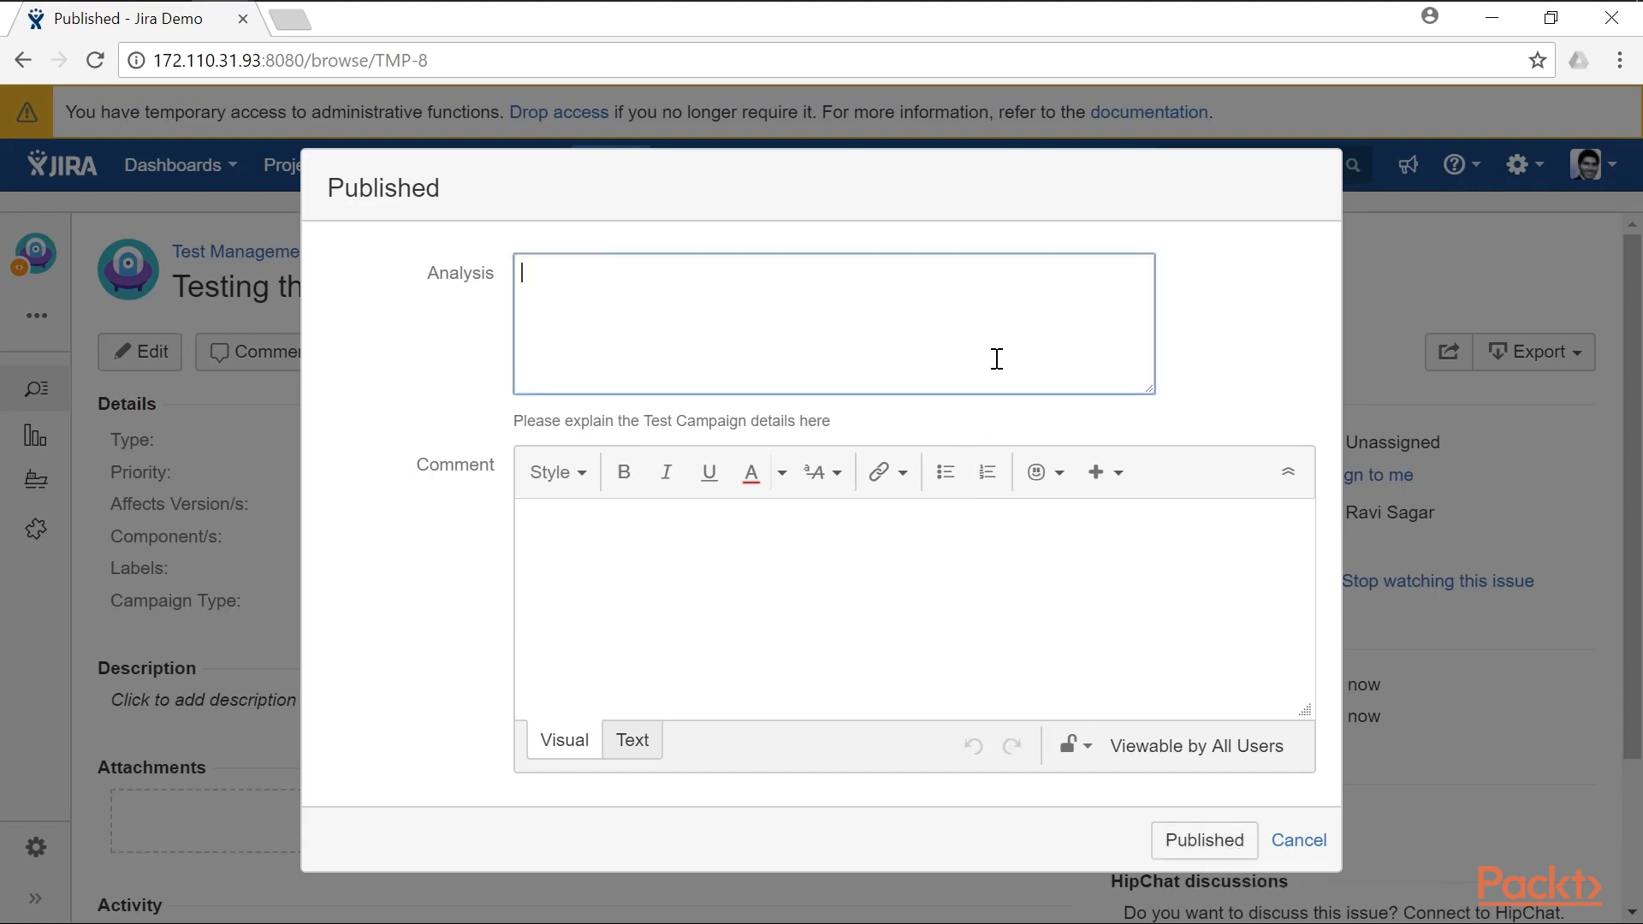
pyautogui.click(1212, 847)
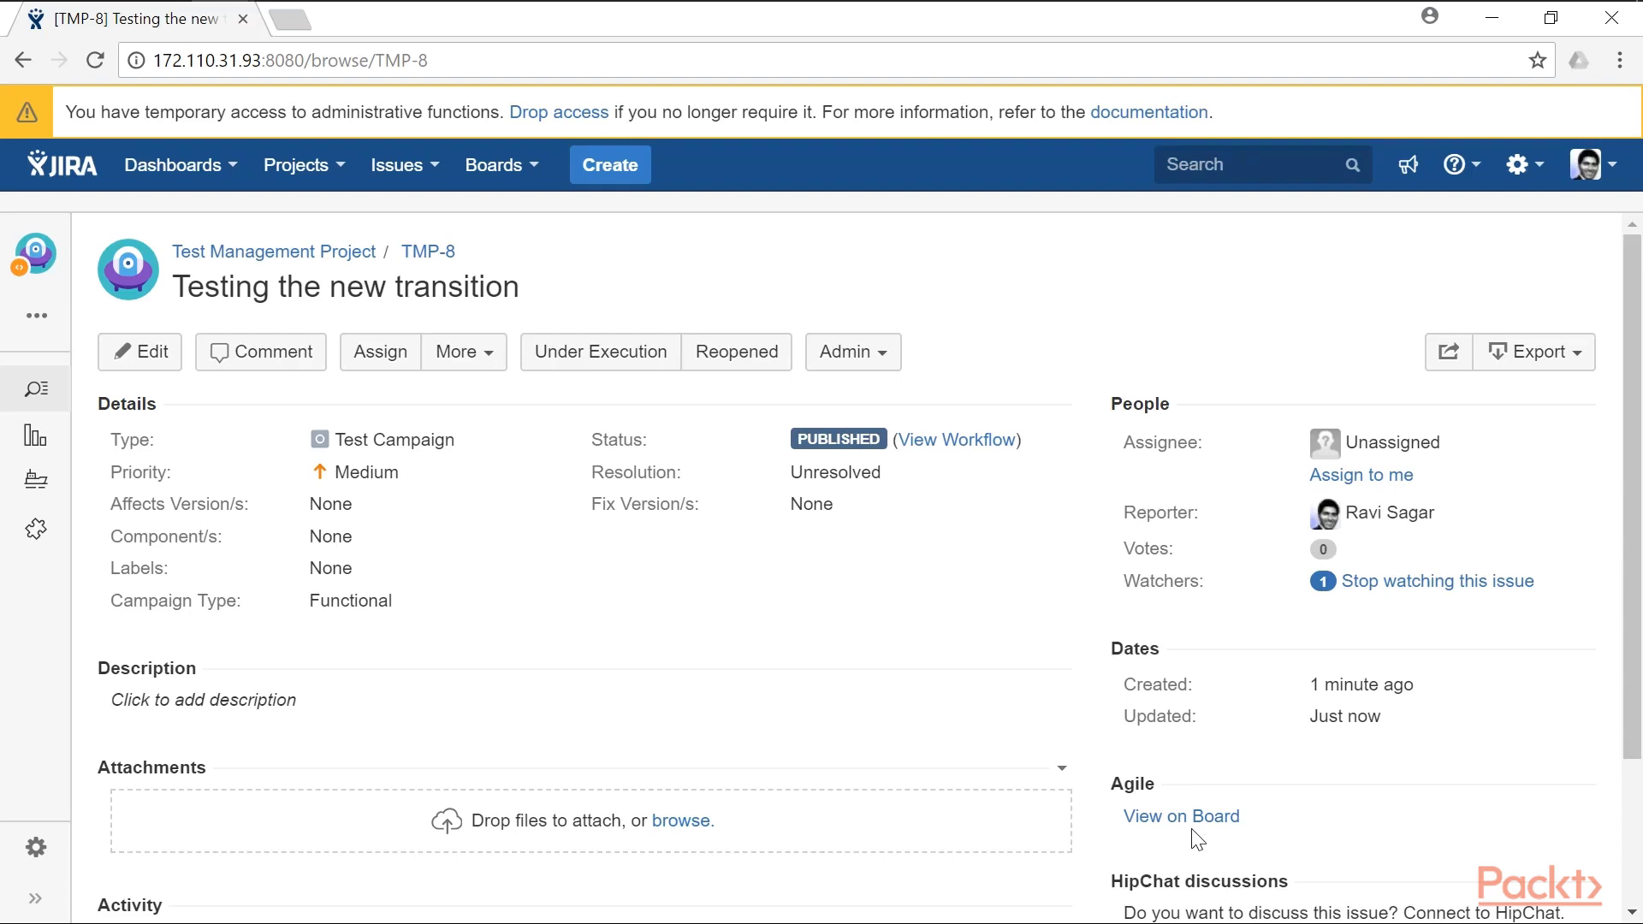
# - Go through the Add-ons administration back to the Test Management Project's Test Campaign workflow and open it for editing
pyautogui.click(1549, 178)
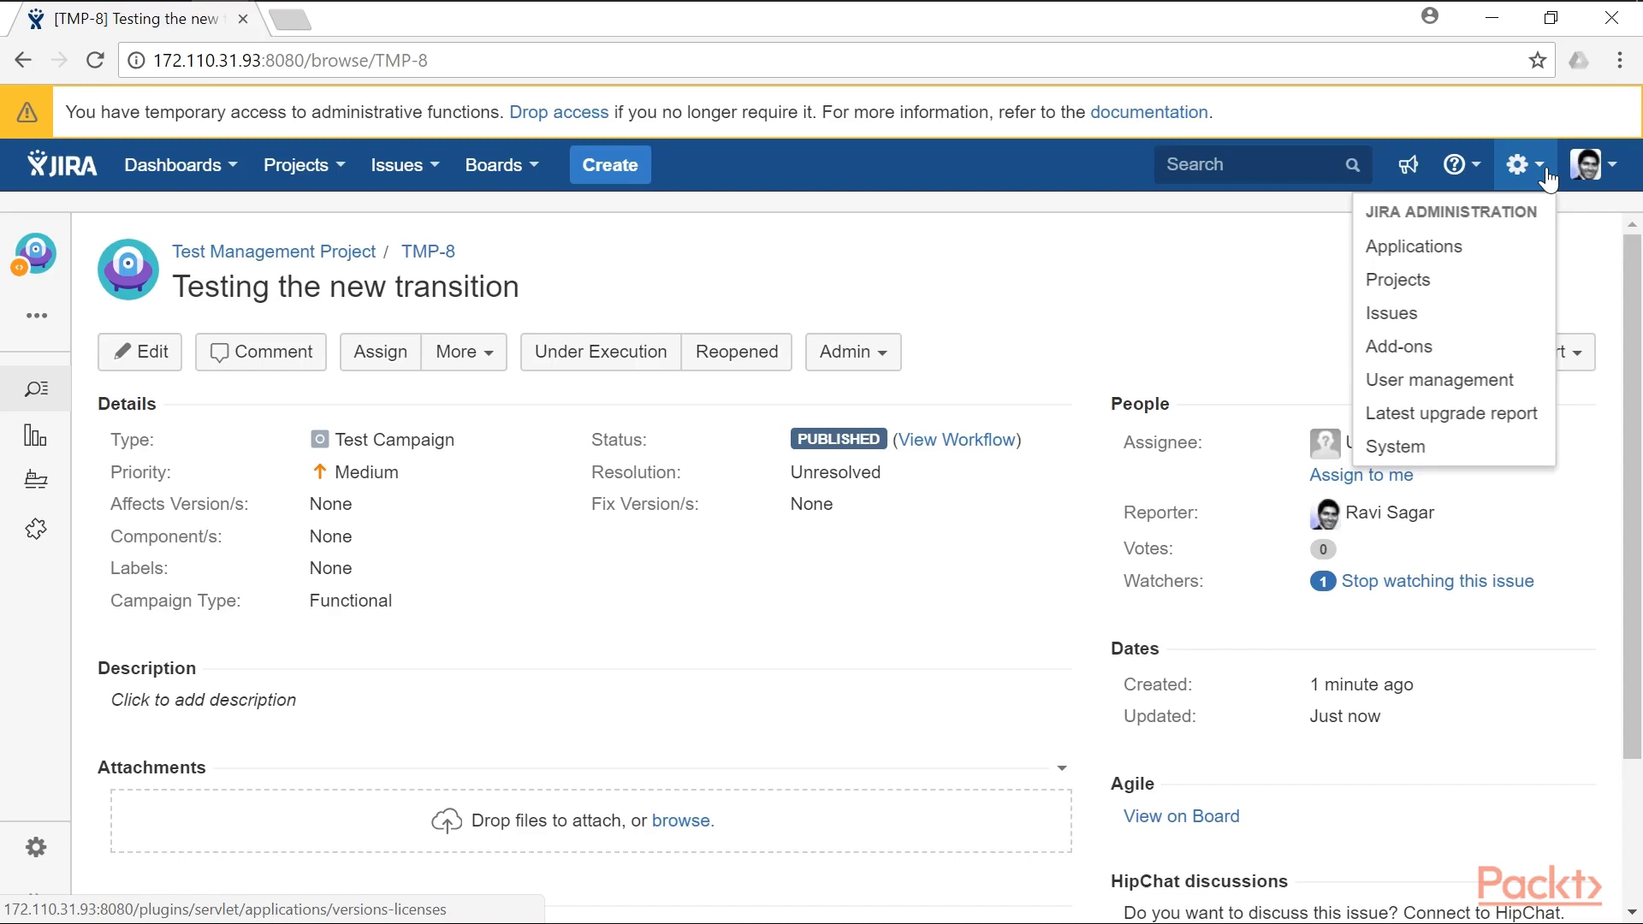
pyautogui.click(1444, 346)
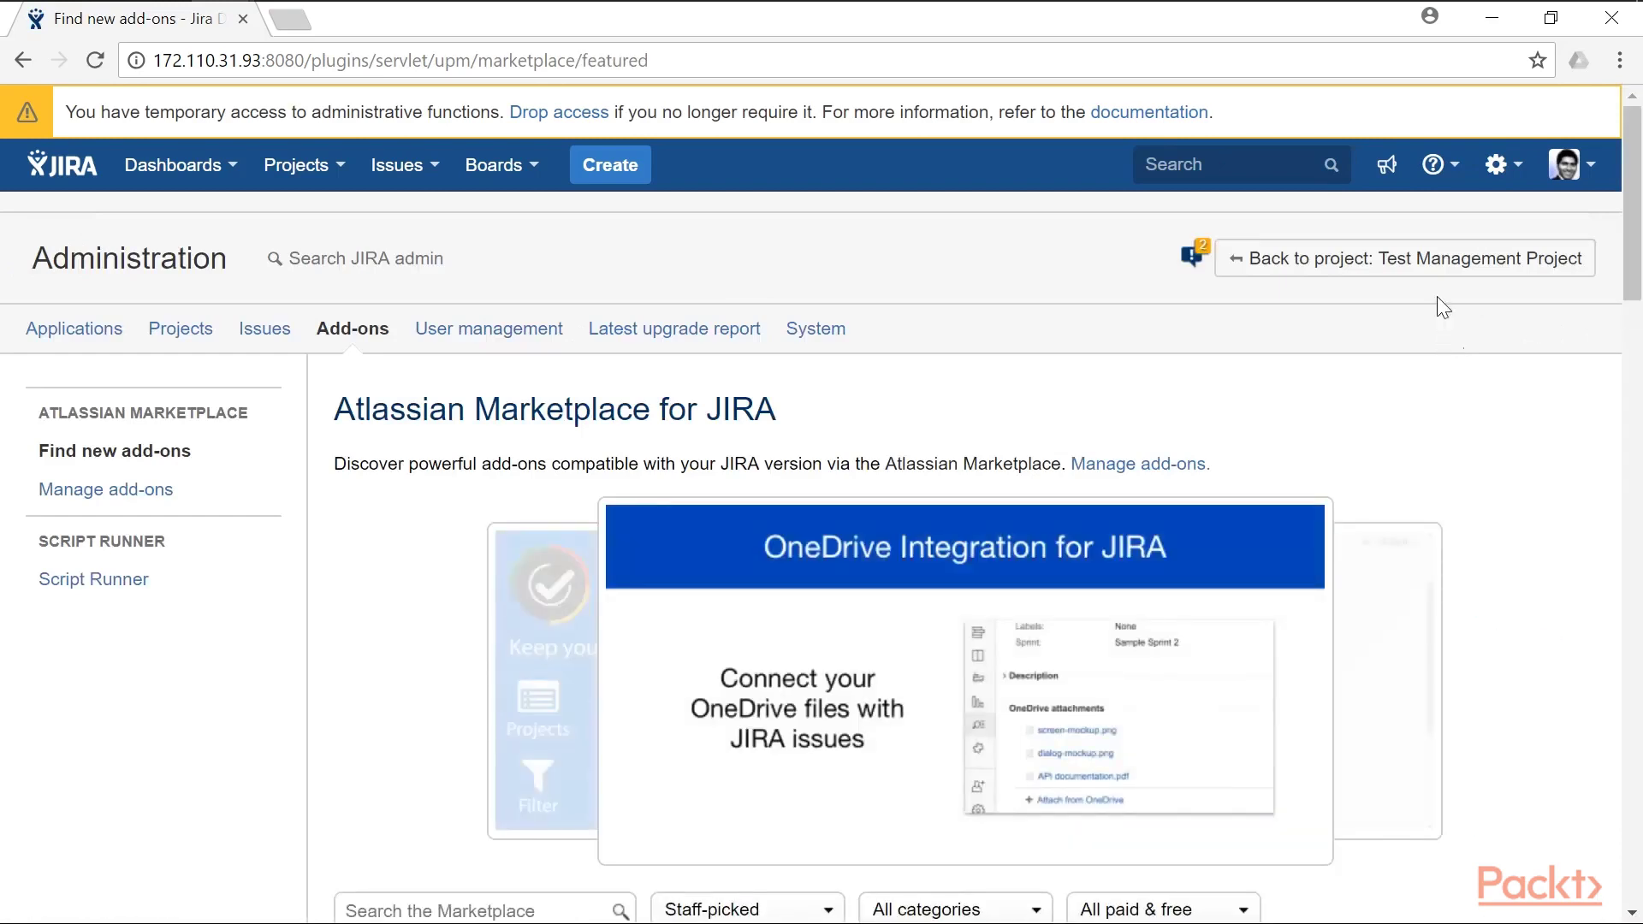
pyautogui.click(1431, 265)
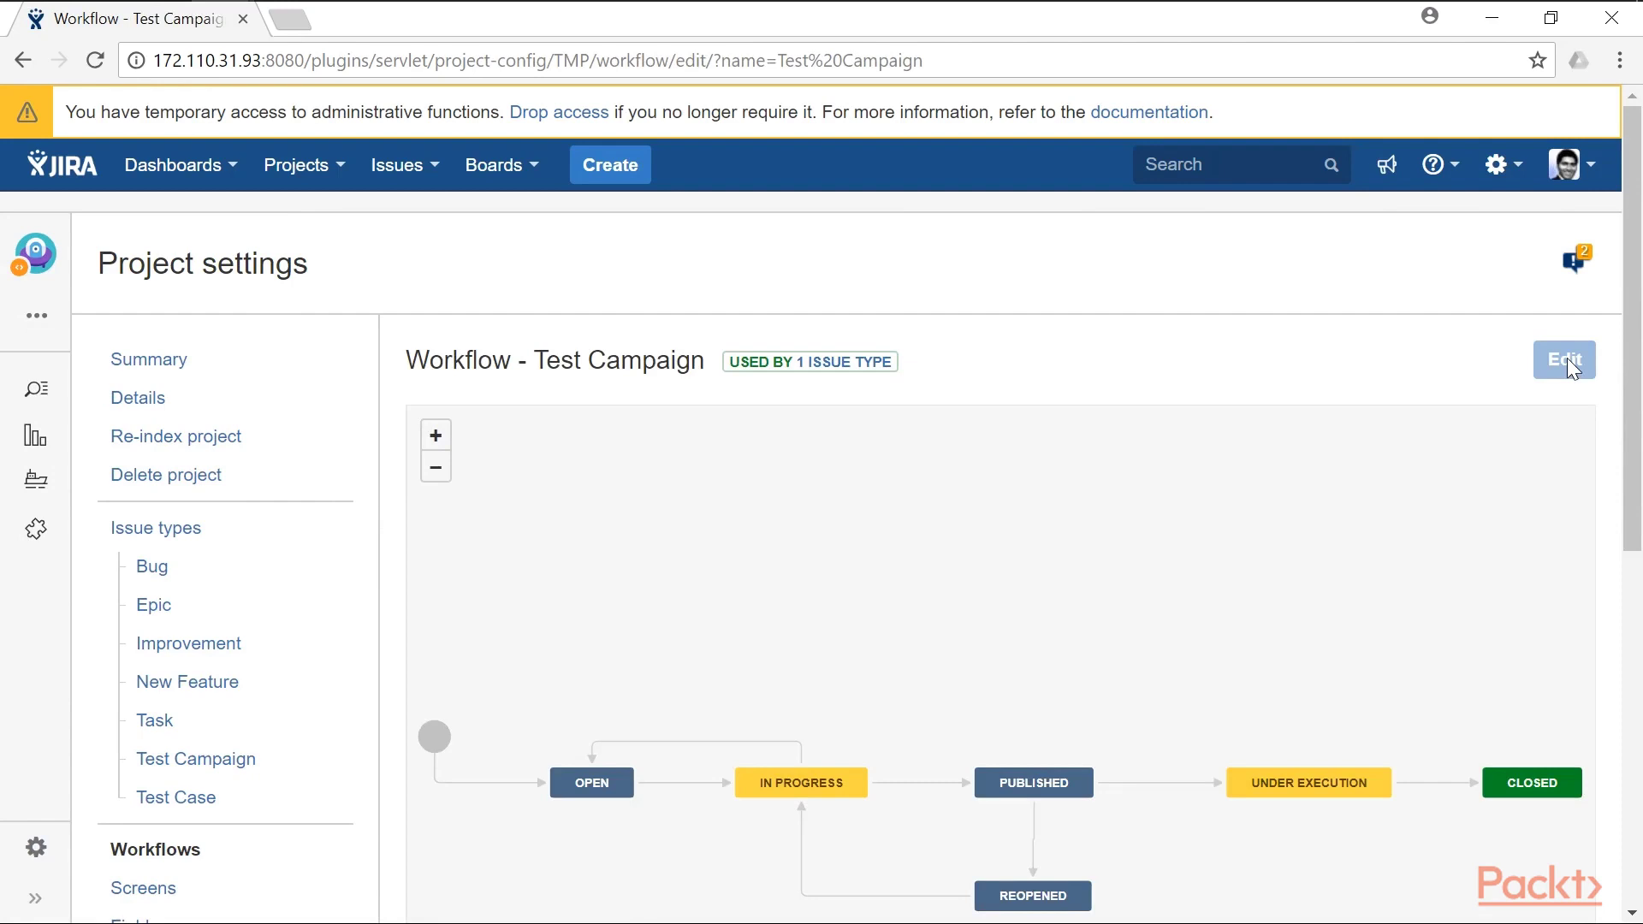
# - Start adding a validator to the Published transition and look through the available validator types
pyautogui.scroll(-5, 1138, 539)
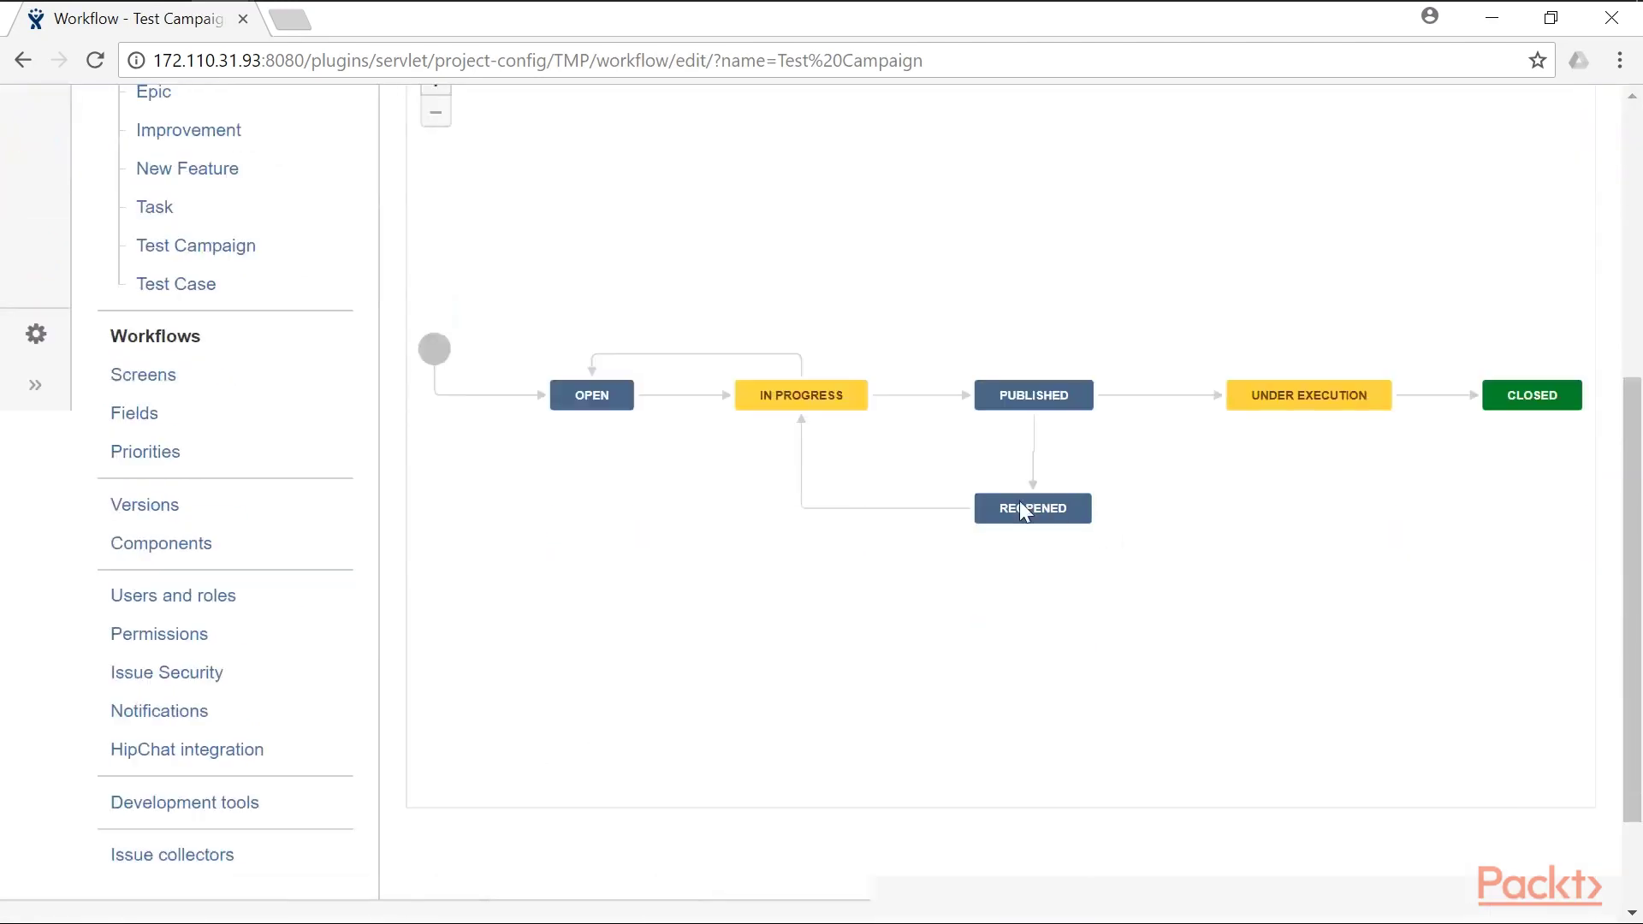
pyautogui.click(920, 400)
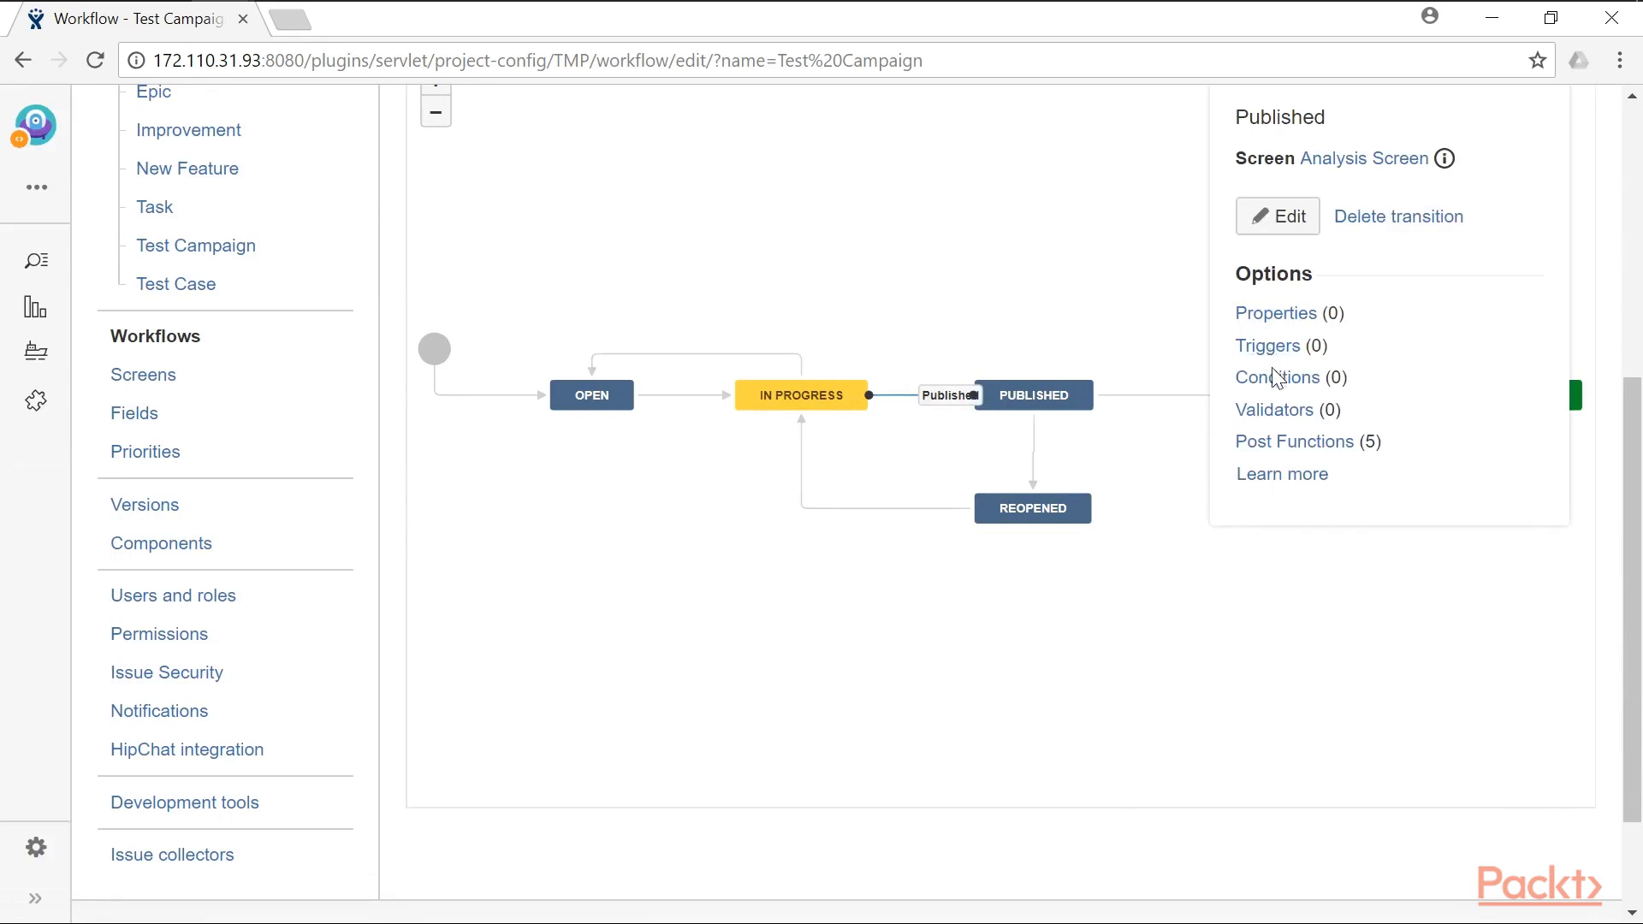
pyautogui.click(1272, 411)
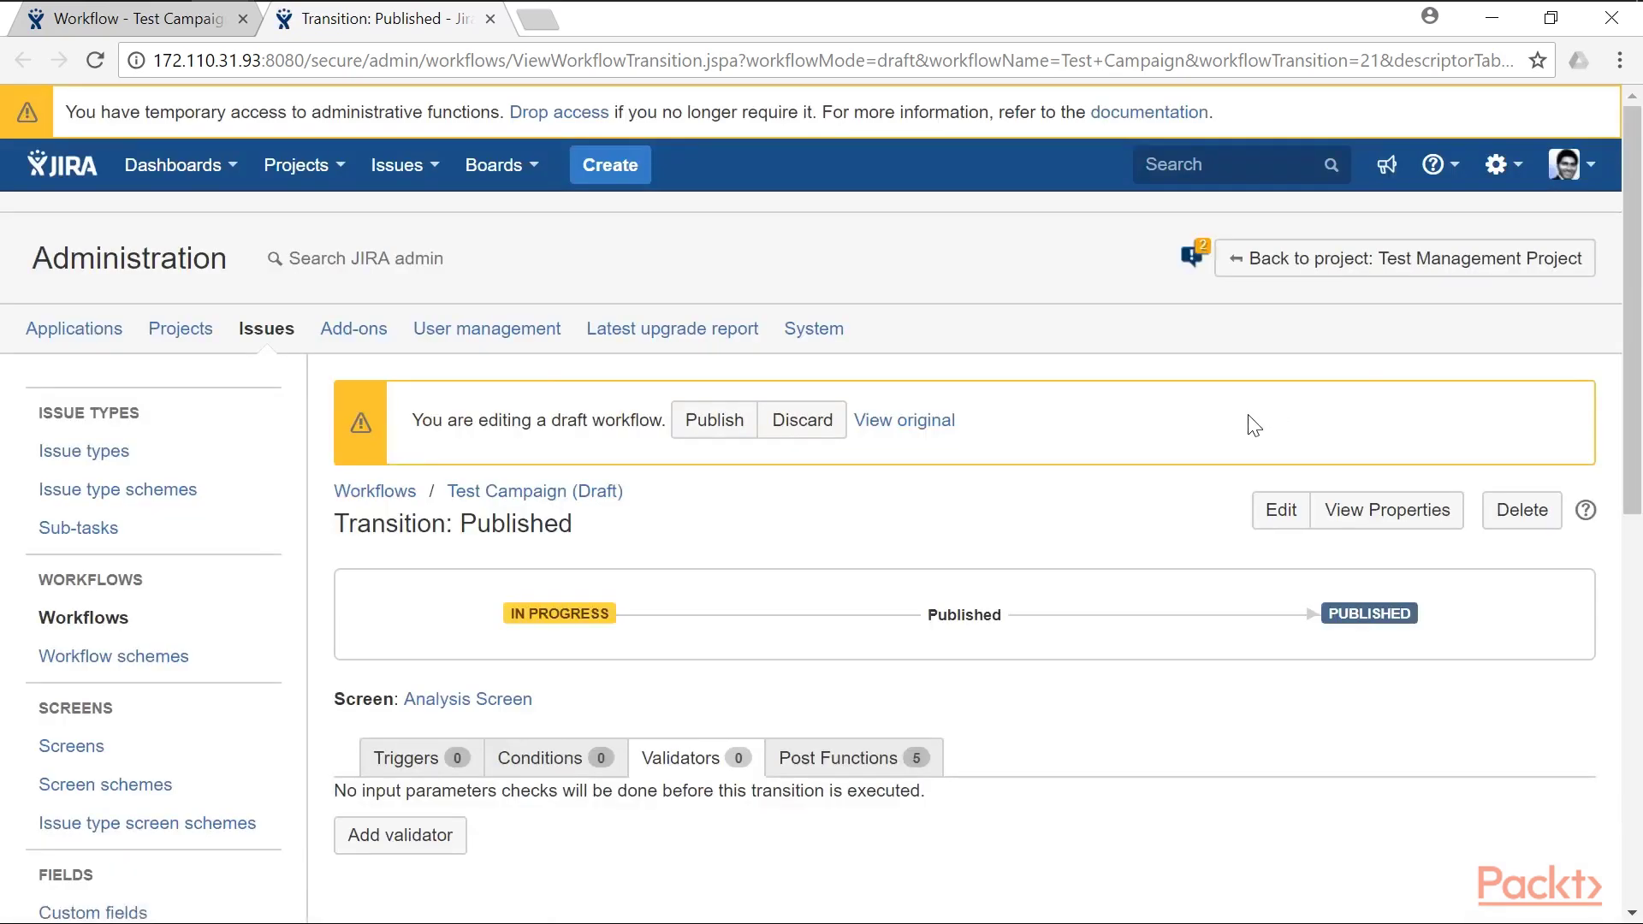
pyautogui.scroll(-1, 1012, 495)
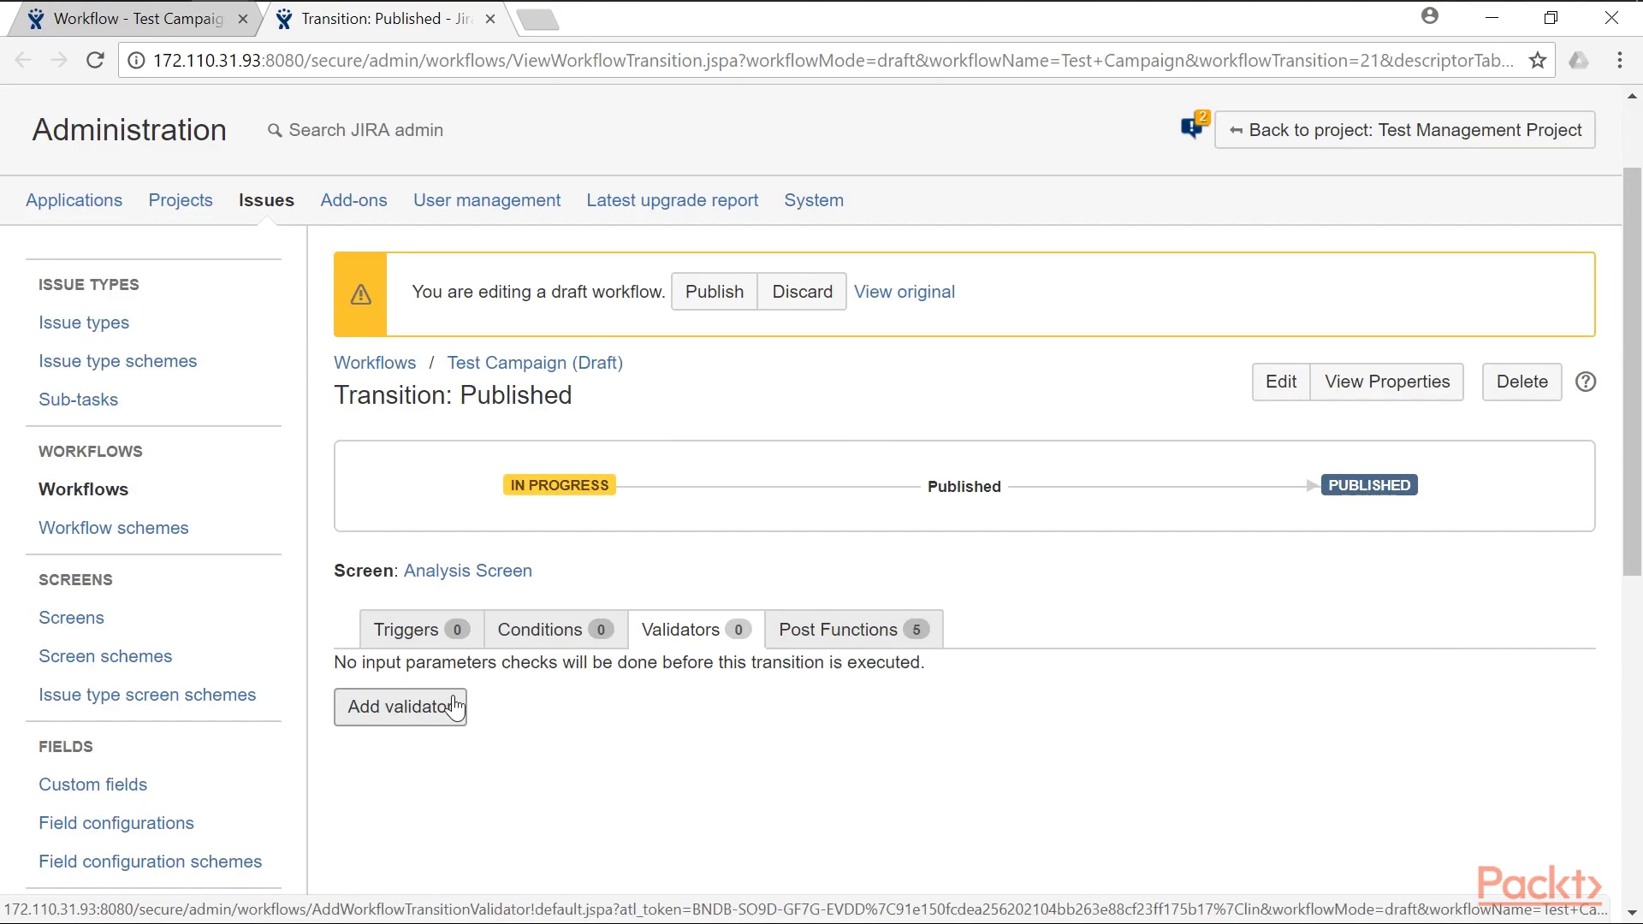
pyautogui.click(431, 714)
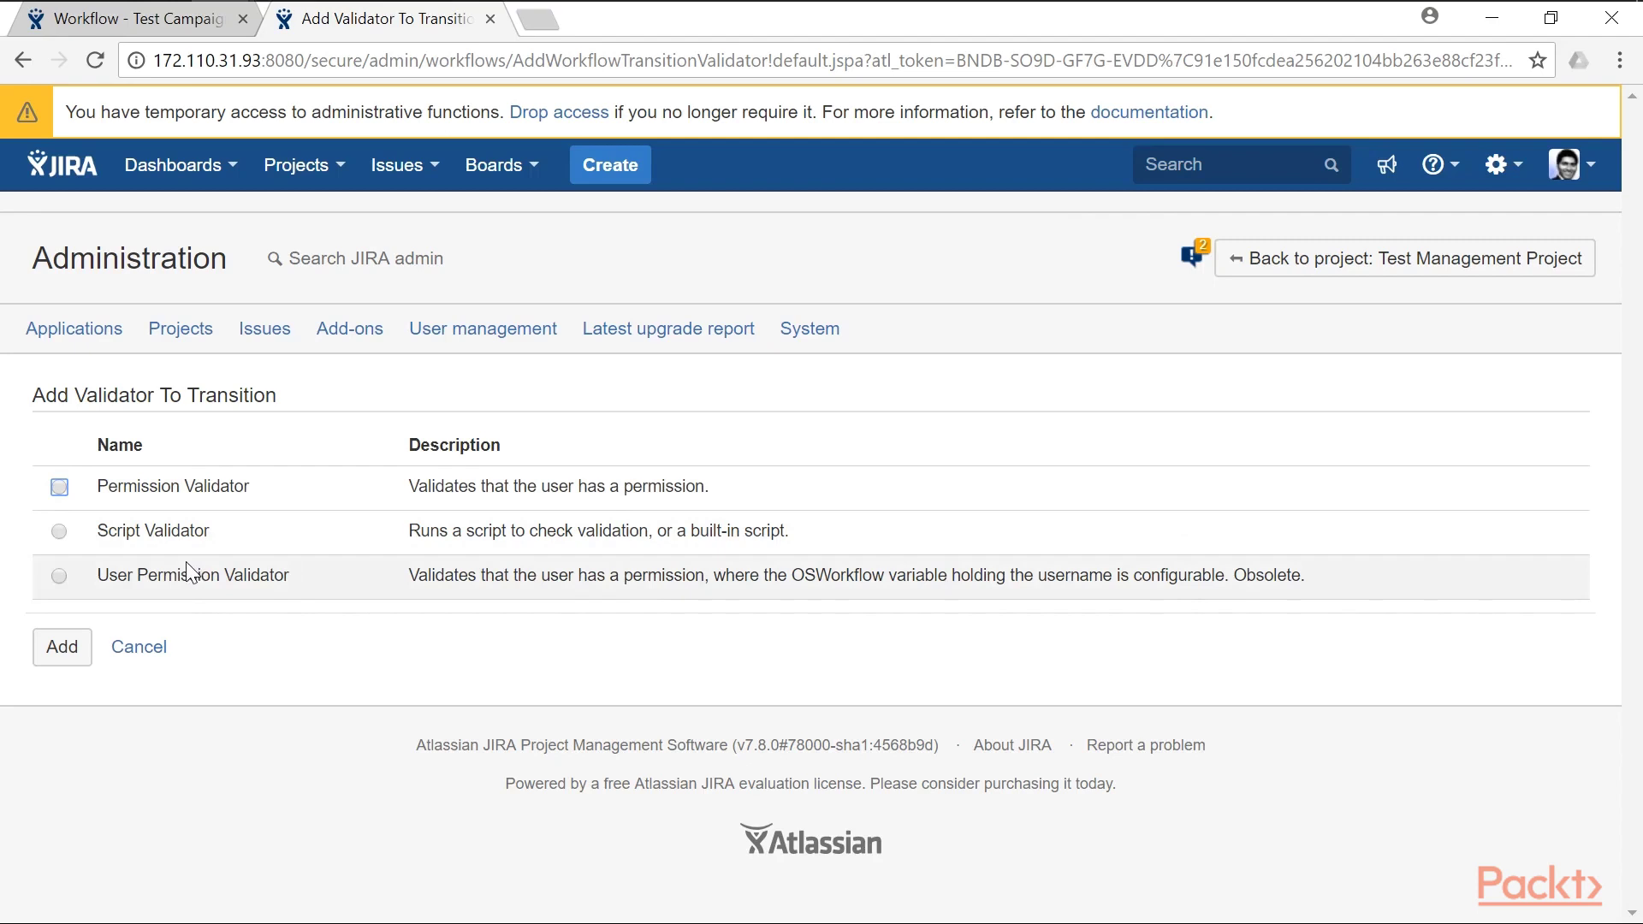
# - Go to the Add-ons administration and search the Atlassian Marketplace for "Jira Misc workflow"
pyautogui.click(1497, 164)
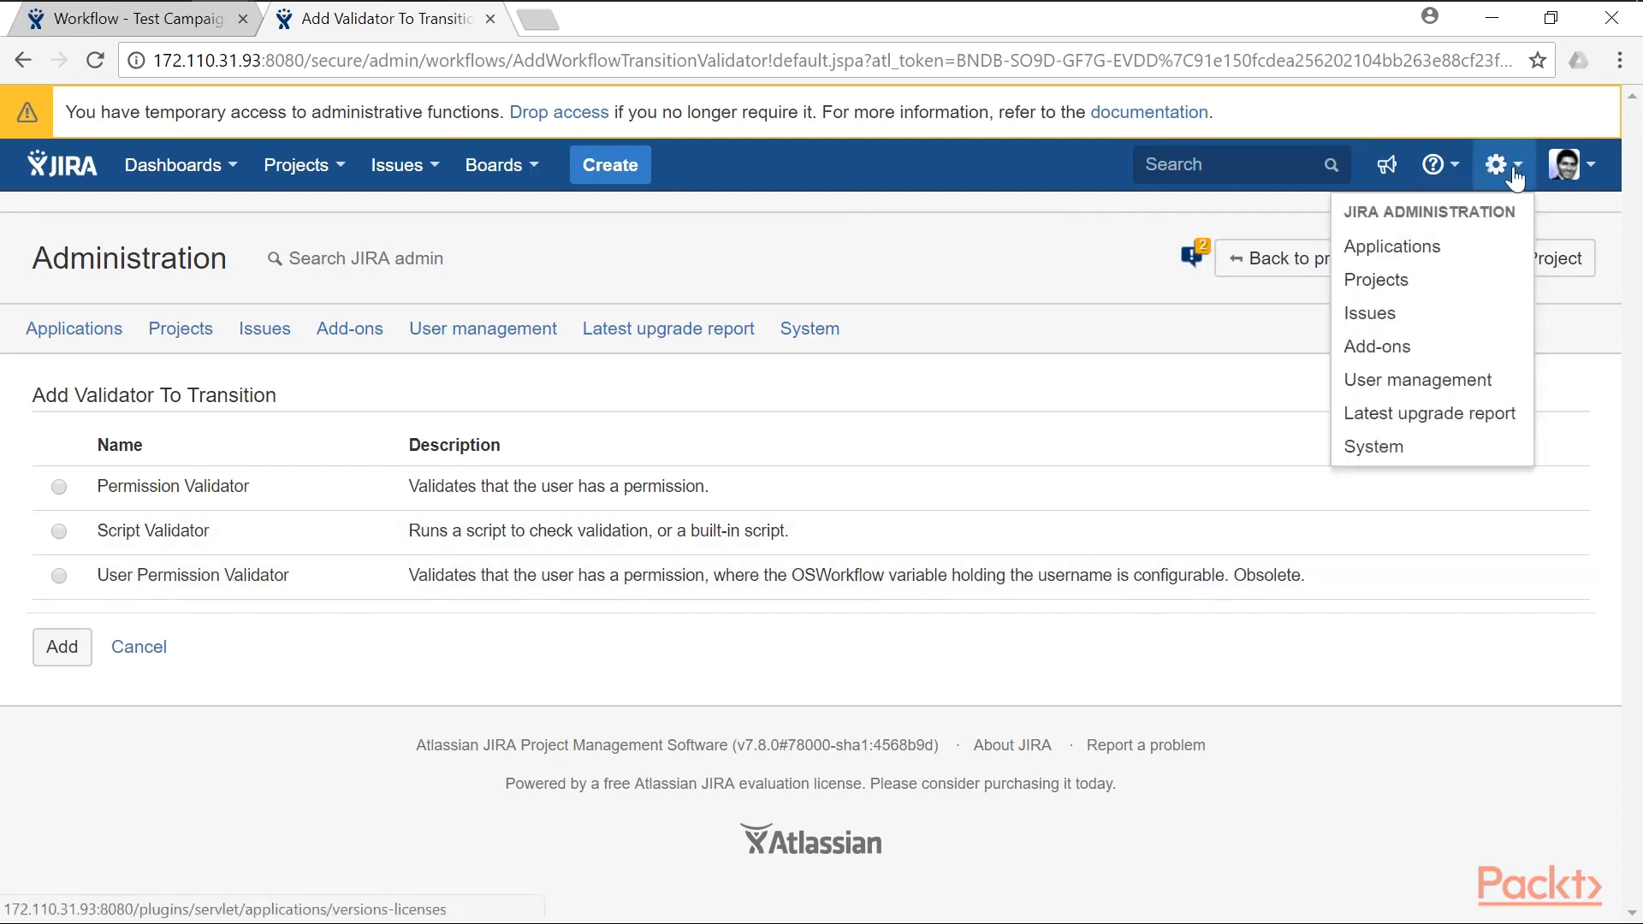
pyautogui.click(1408, 344)
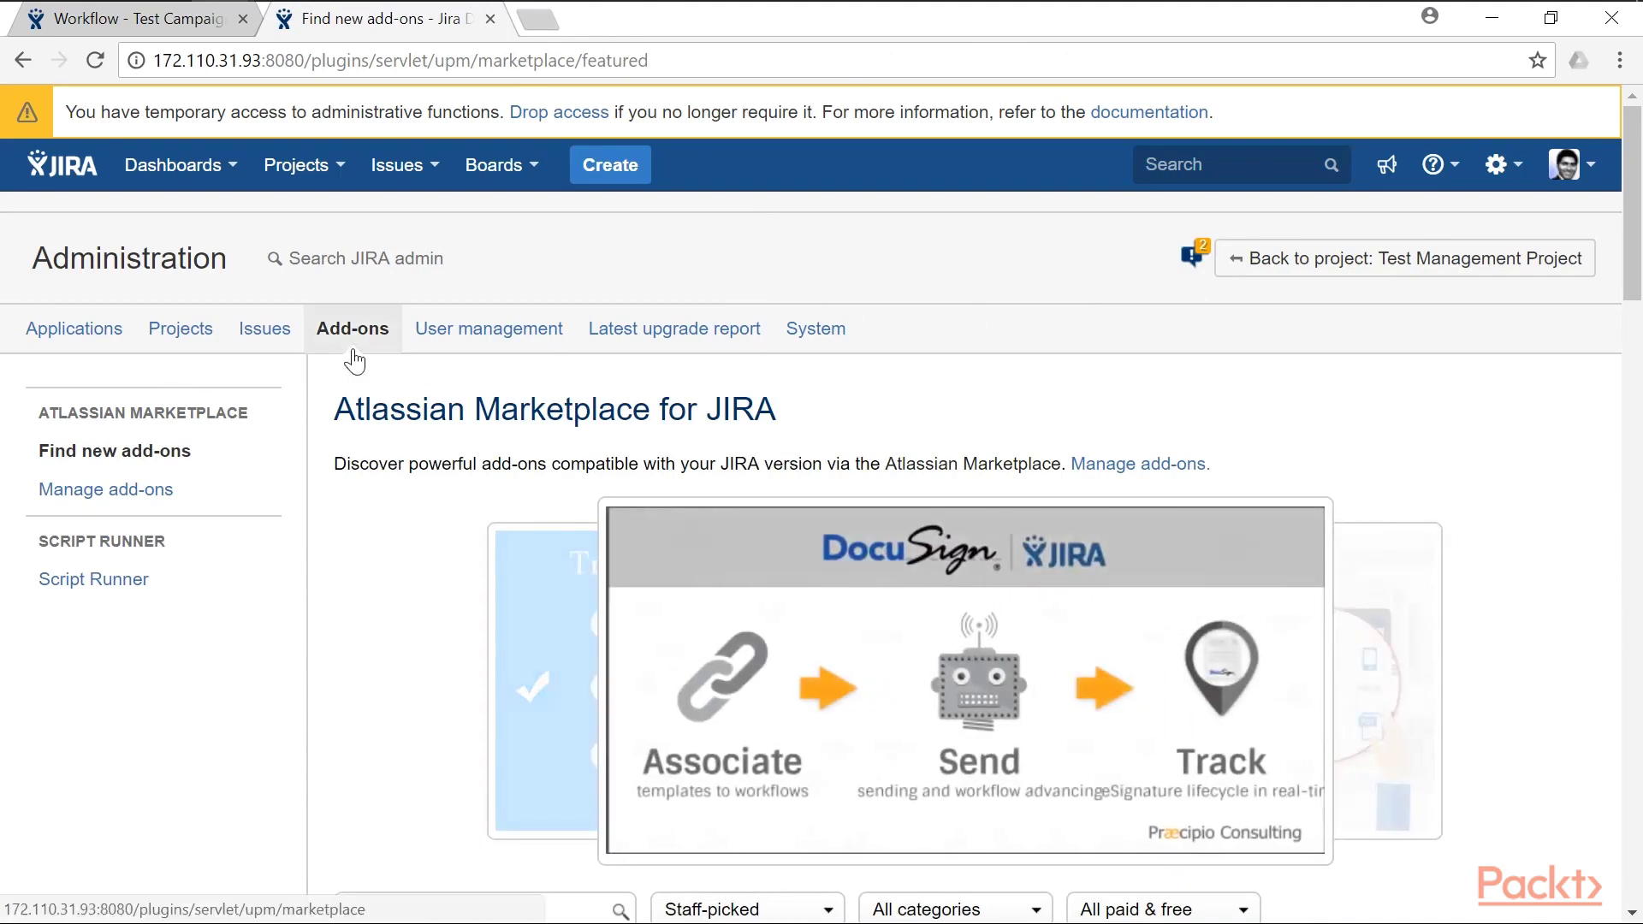
pyautogui.scroll(-5, 356, 360)
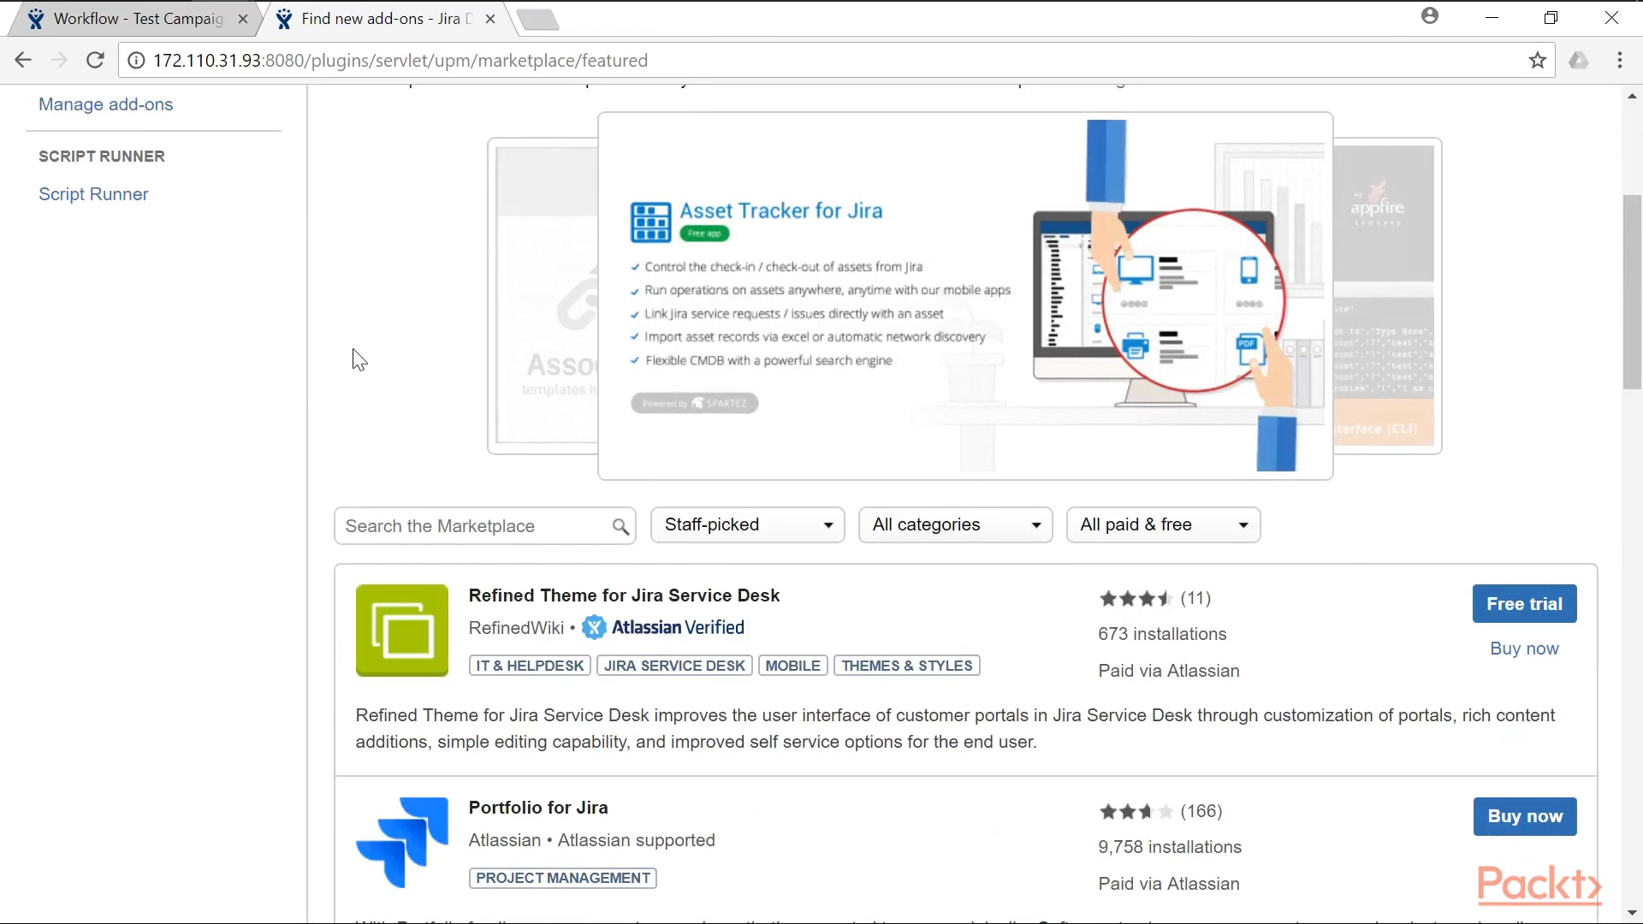
pyautogui.click(512, 530)
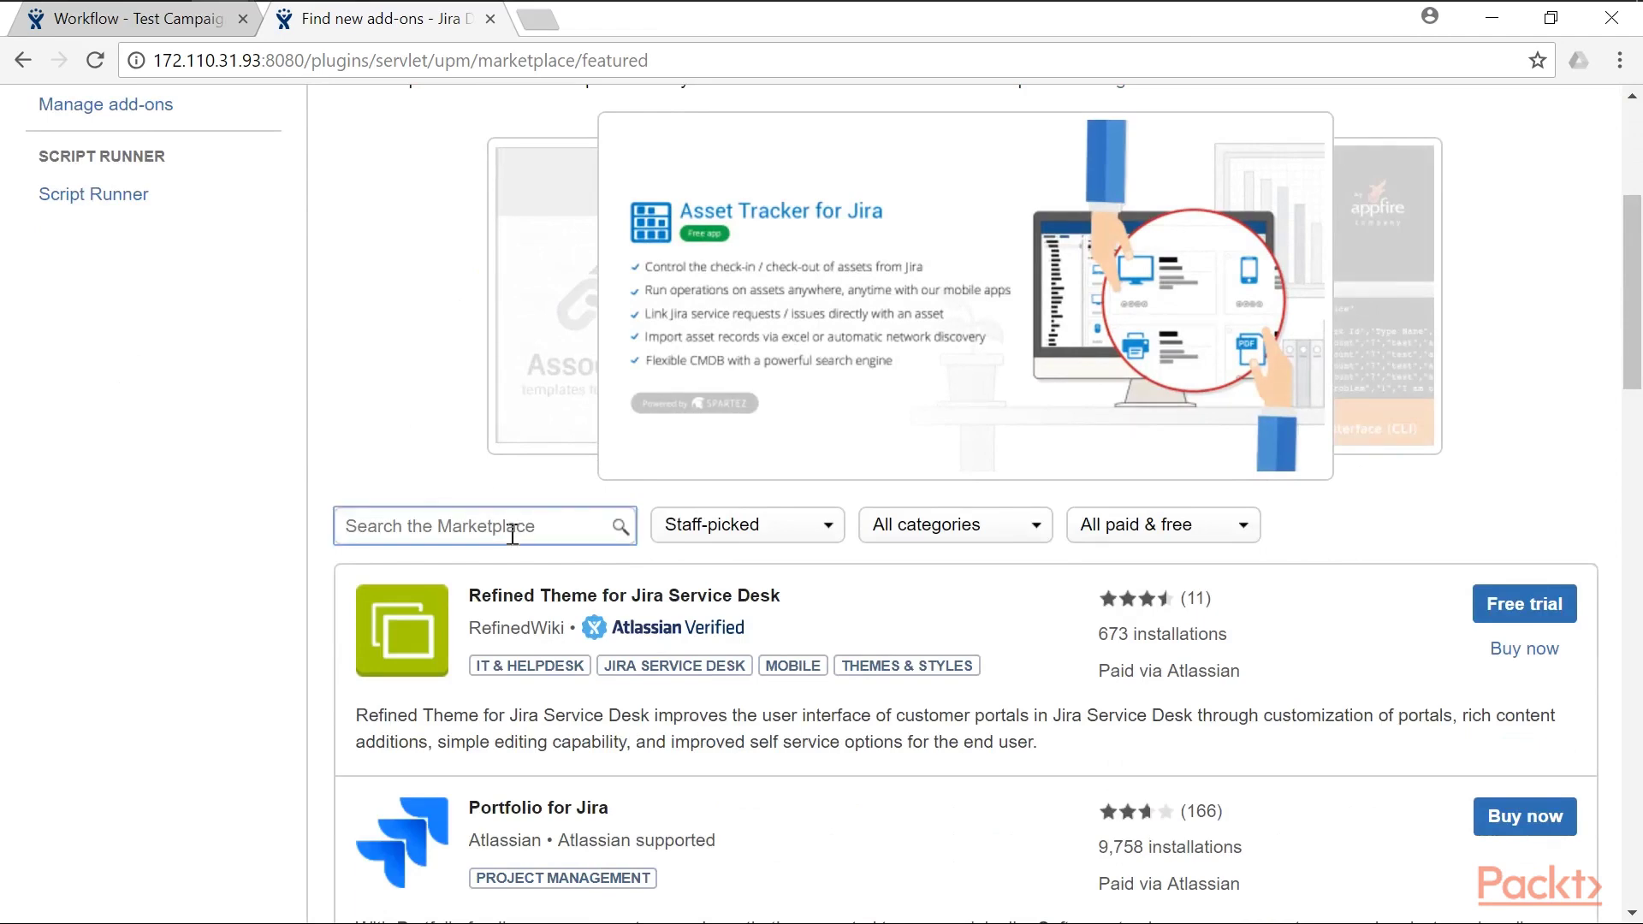
pyautogui.write('Jir')
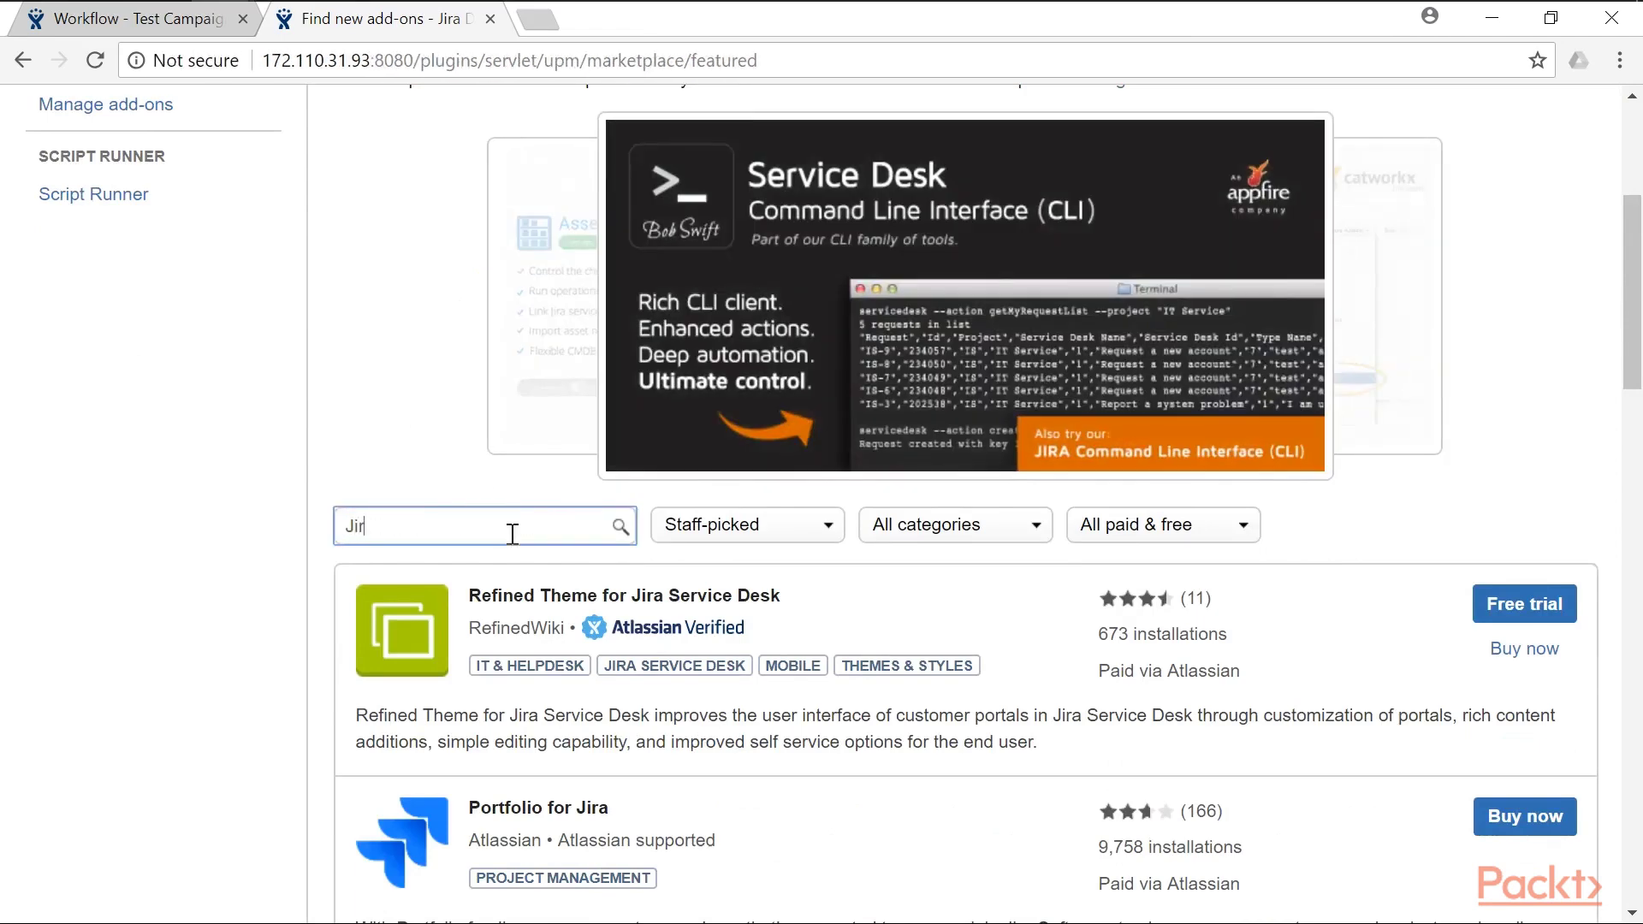
pyautogui.write('a M')
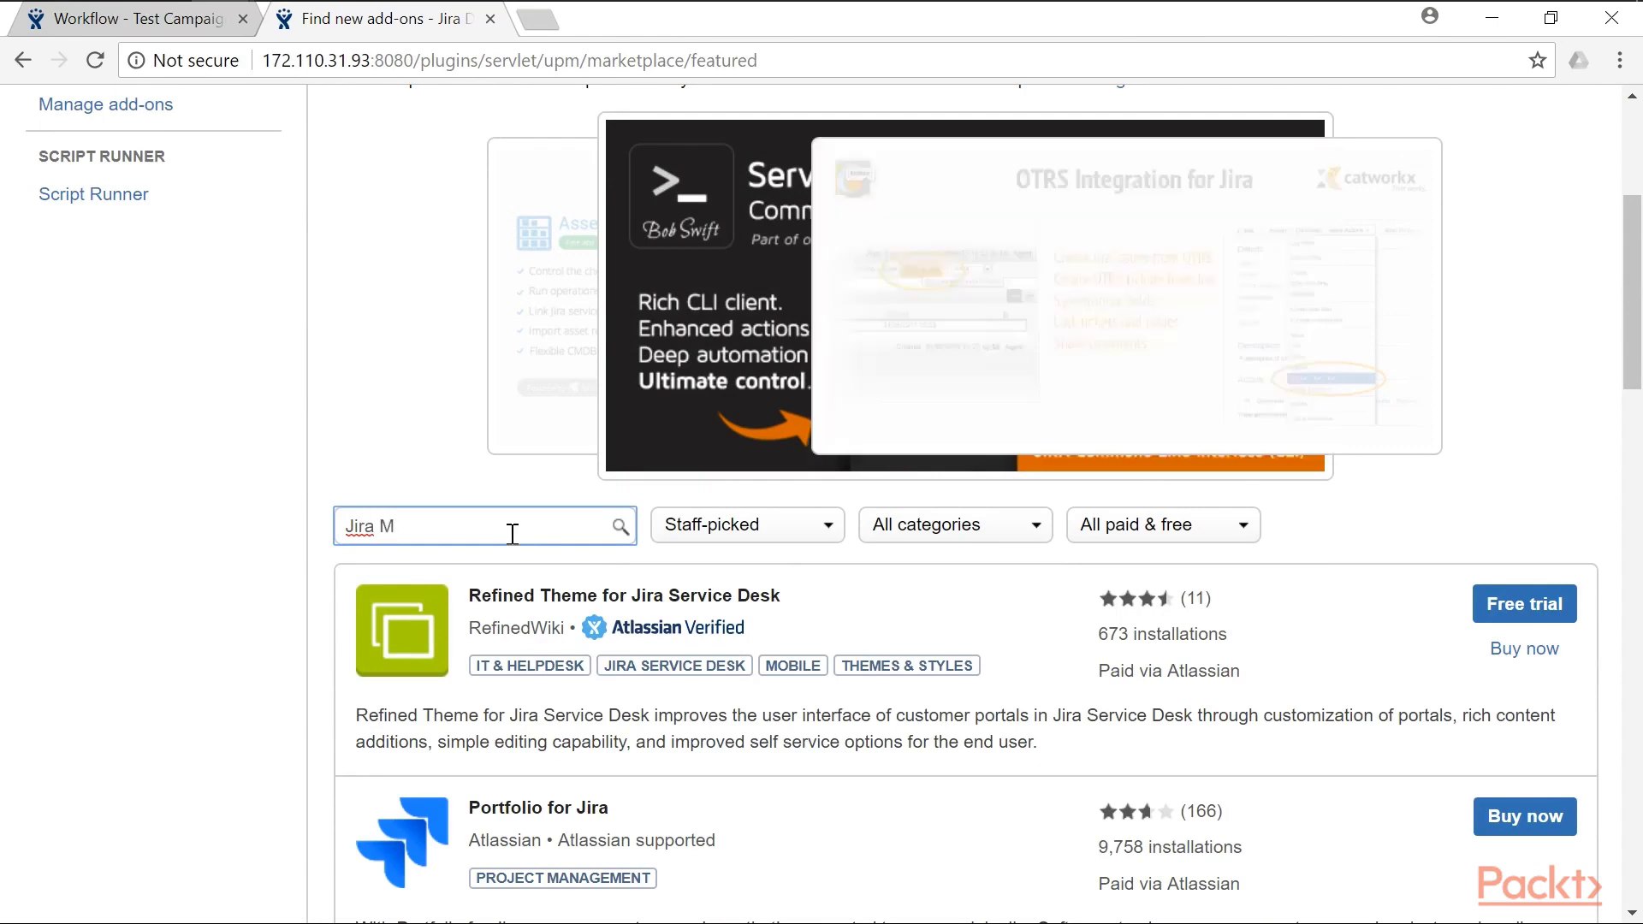
pyautogui.write('isc workflow')
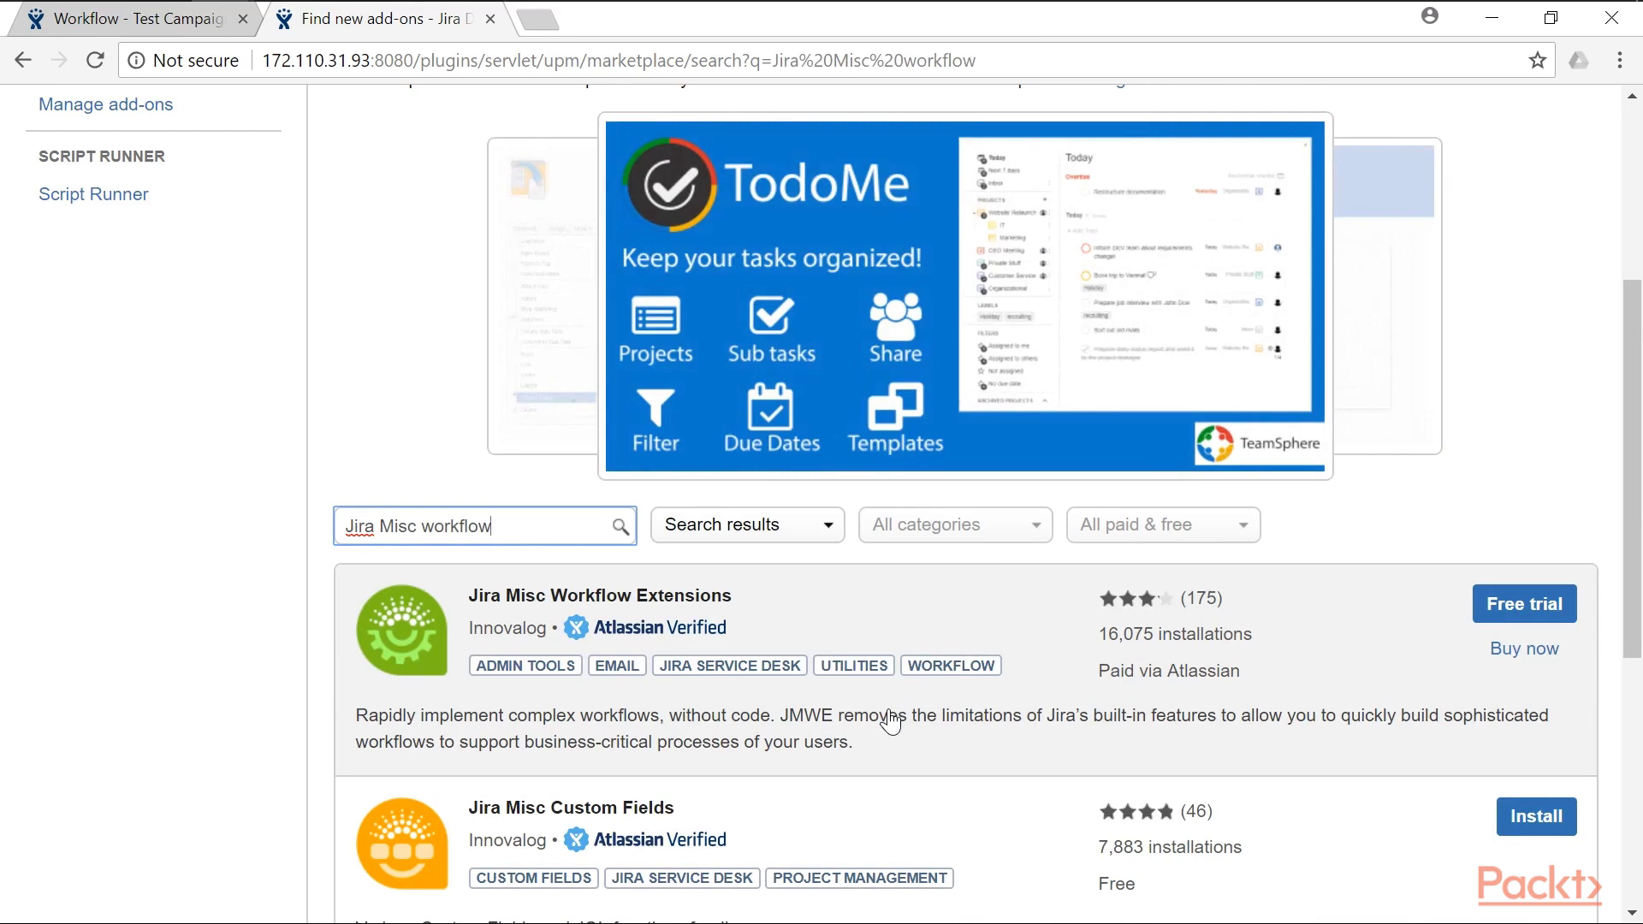
# - Start the free trial of Jira Misc Workflow Extensions, accept its licence agreement, and generate and apply the evaluation licence
pyautogui.click(1541, 602)
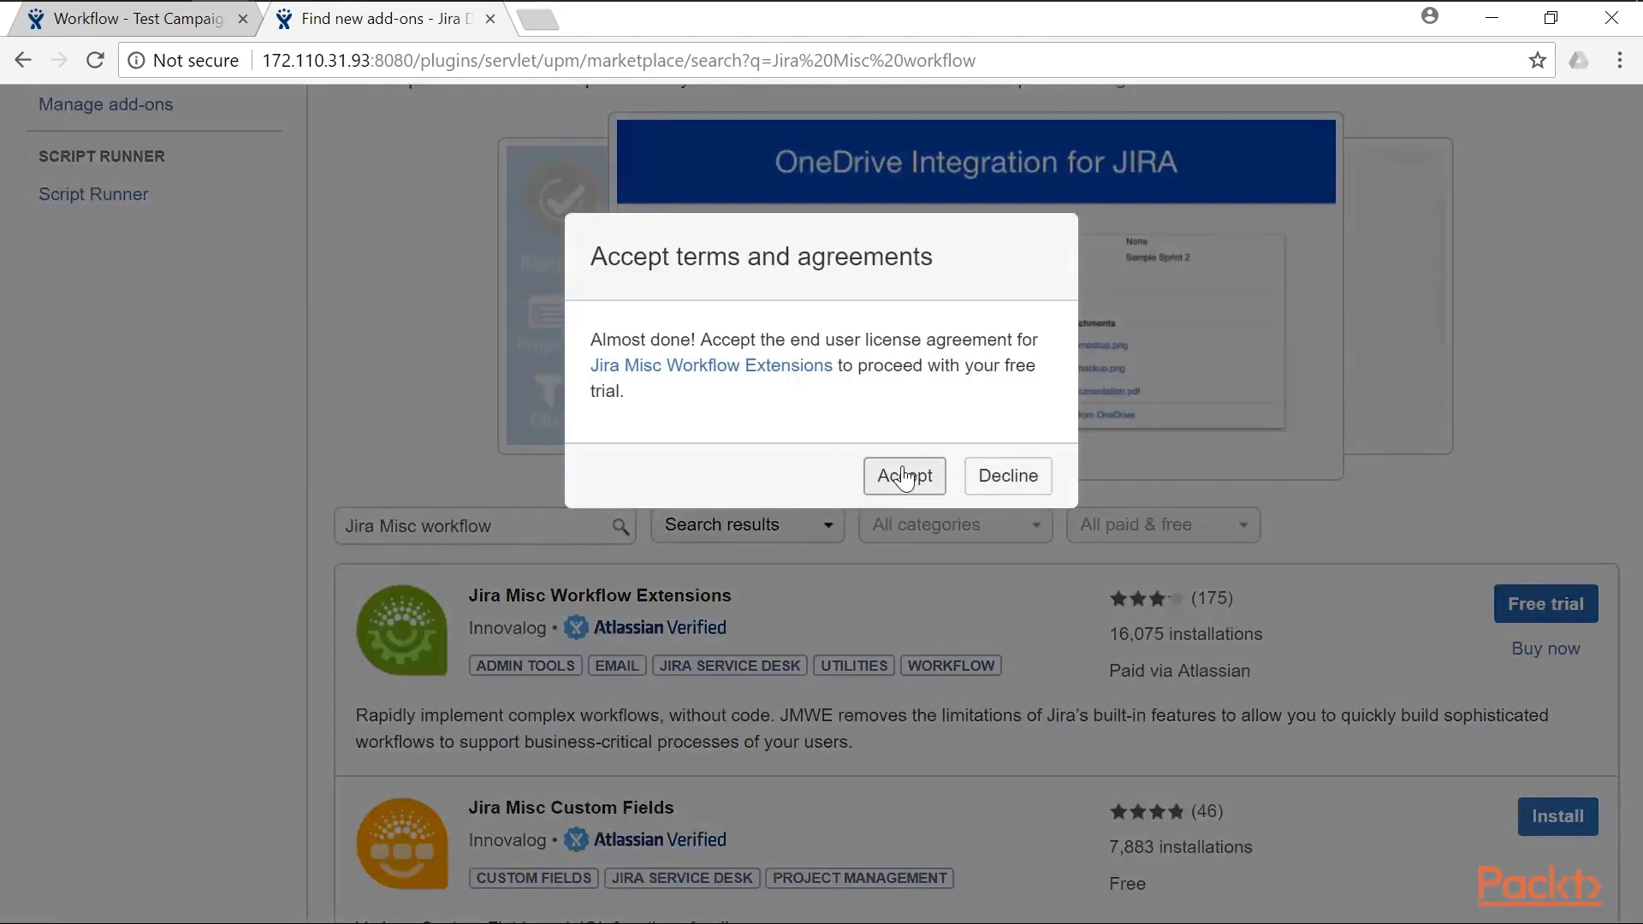
pyautogui.click(905, 477)
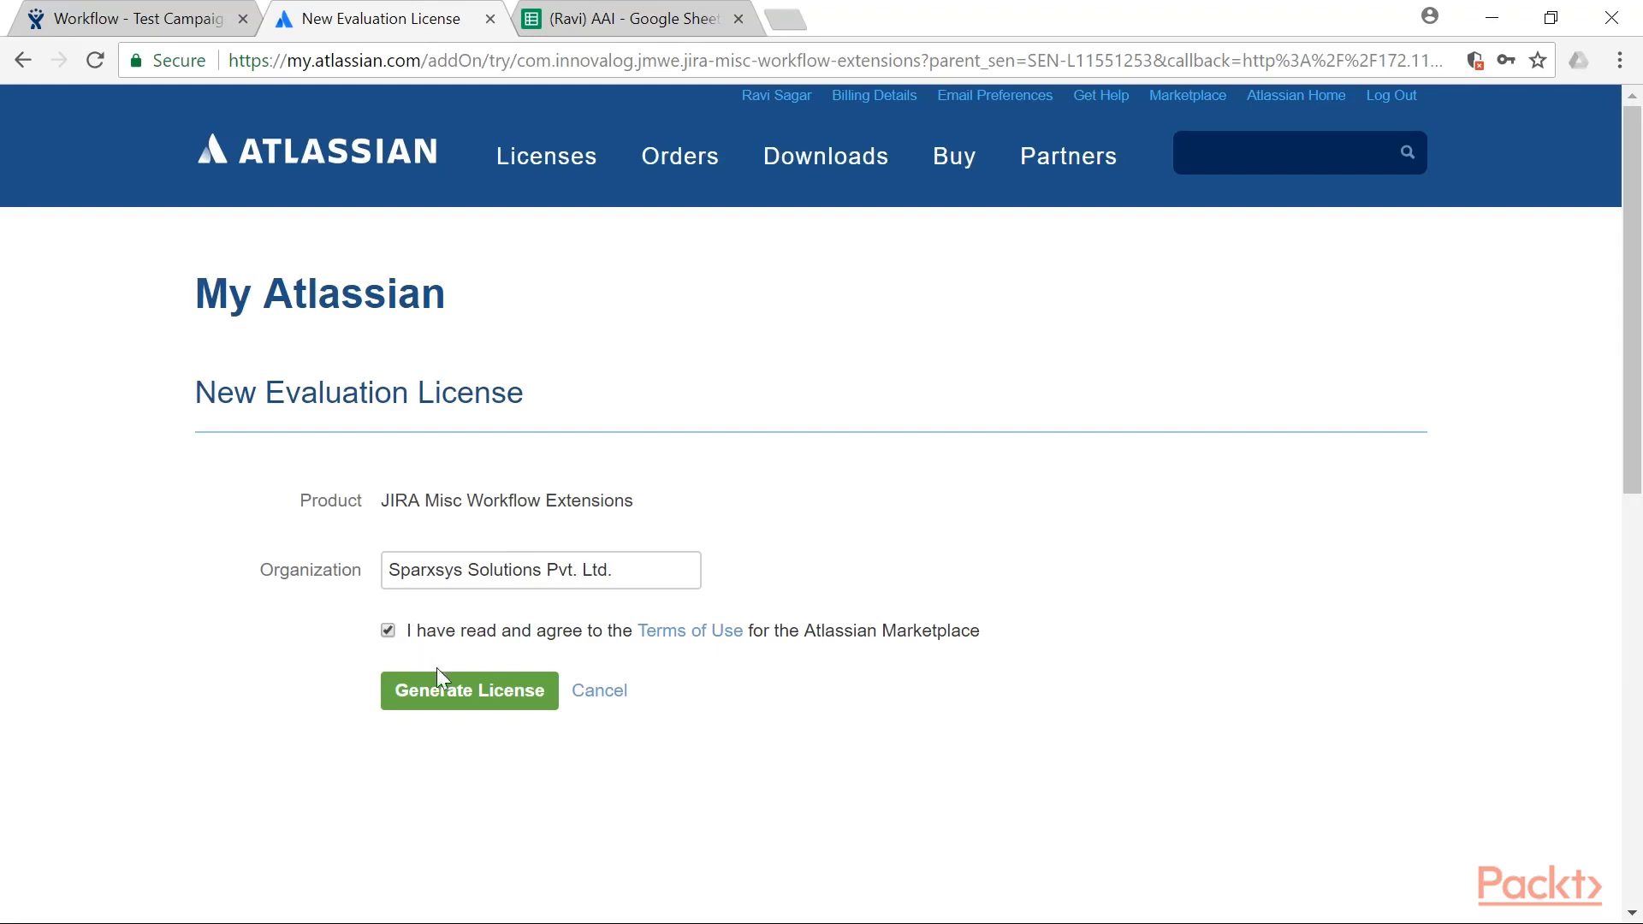
pyautogui.click(451, 692)
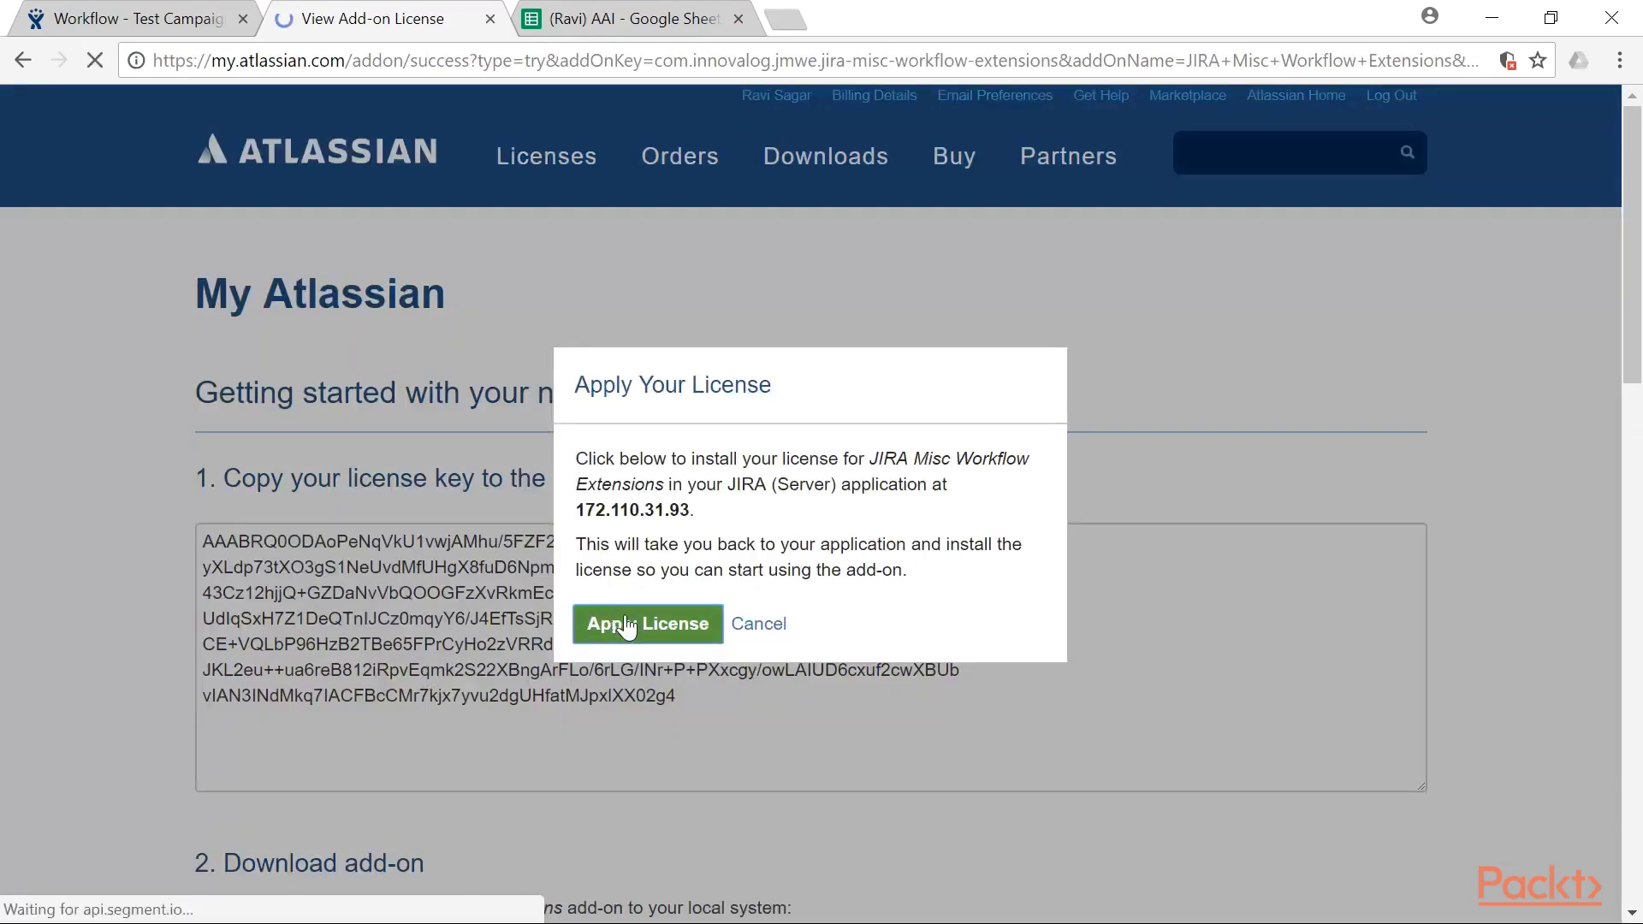
pyautogui.click(627, 627)
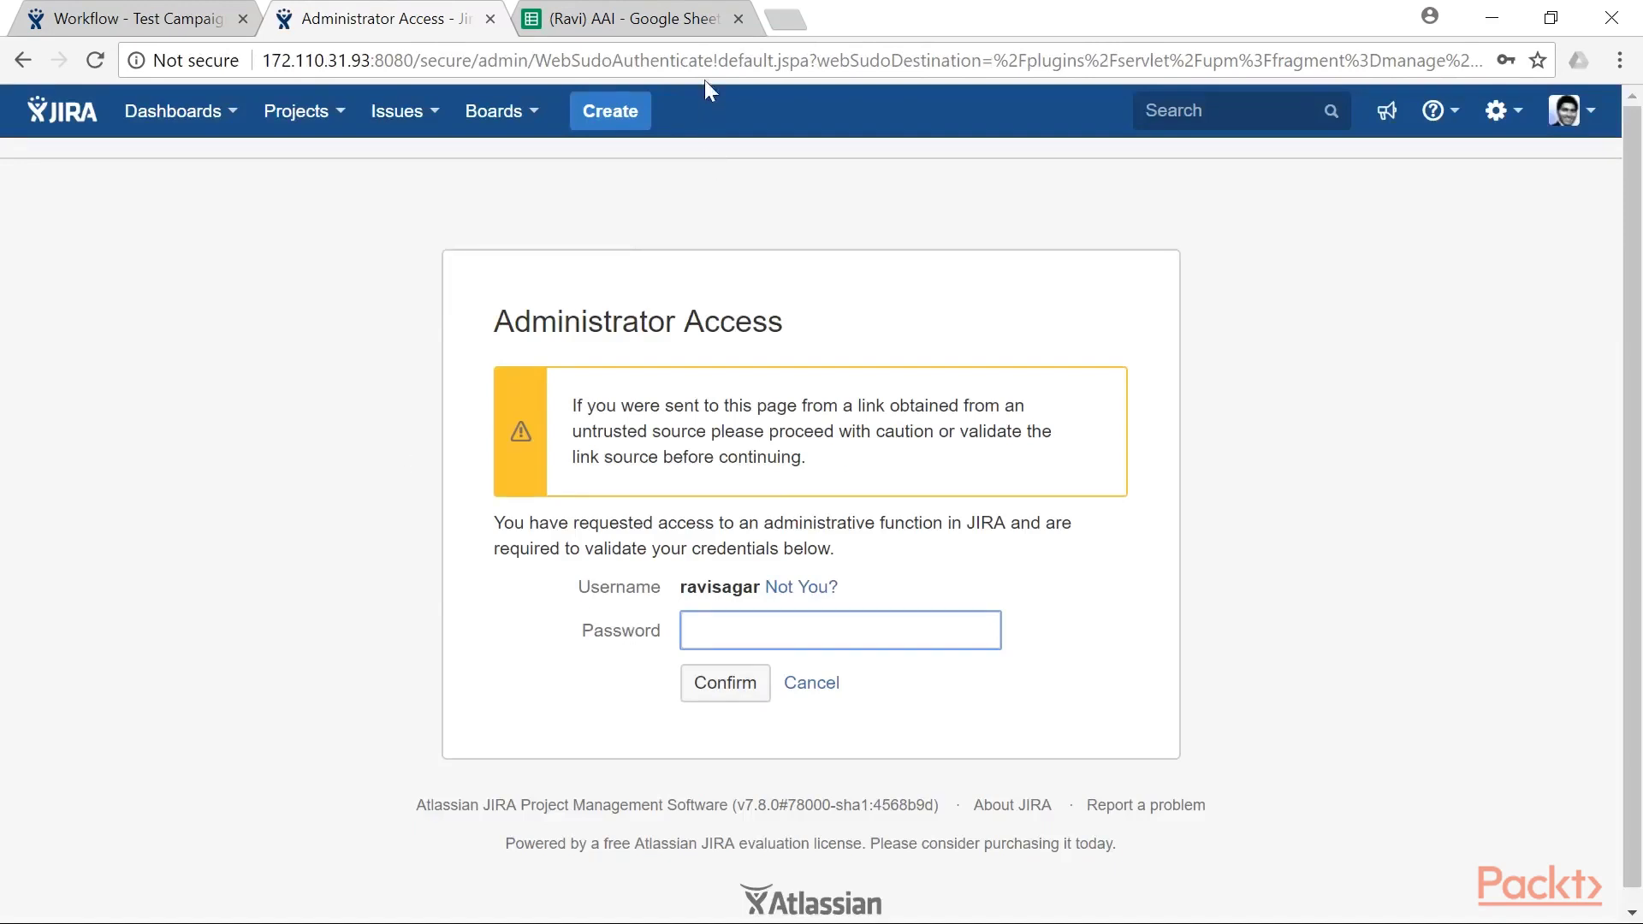
# - Confirm administrator access with the account password and view the getting-started page of Jira Misc Workflow Extensions
pyautogui.click(738, 18)
pyautogui.write('********')
pyautogui.click(753, 684)
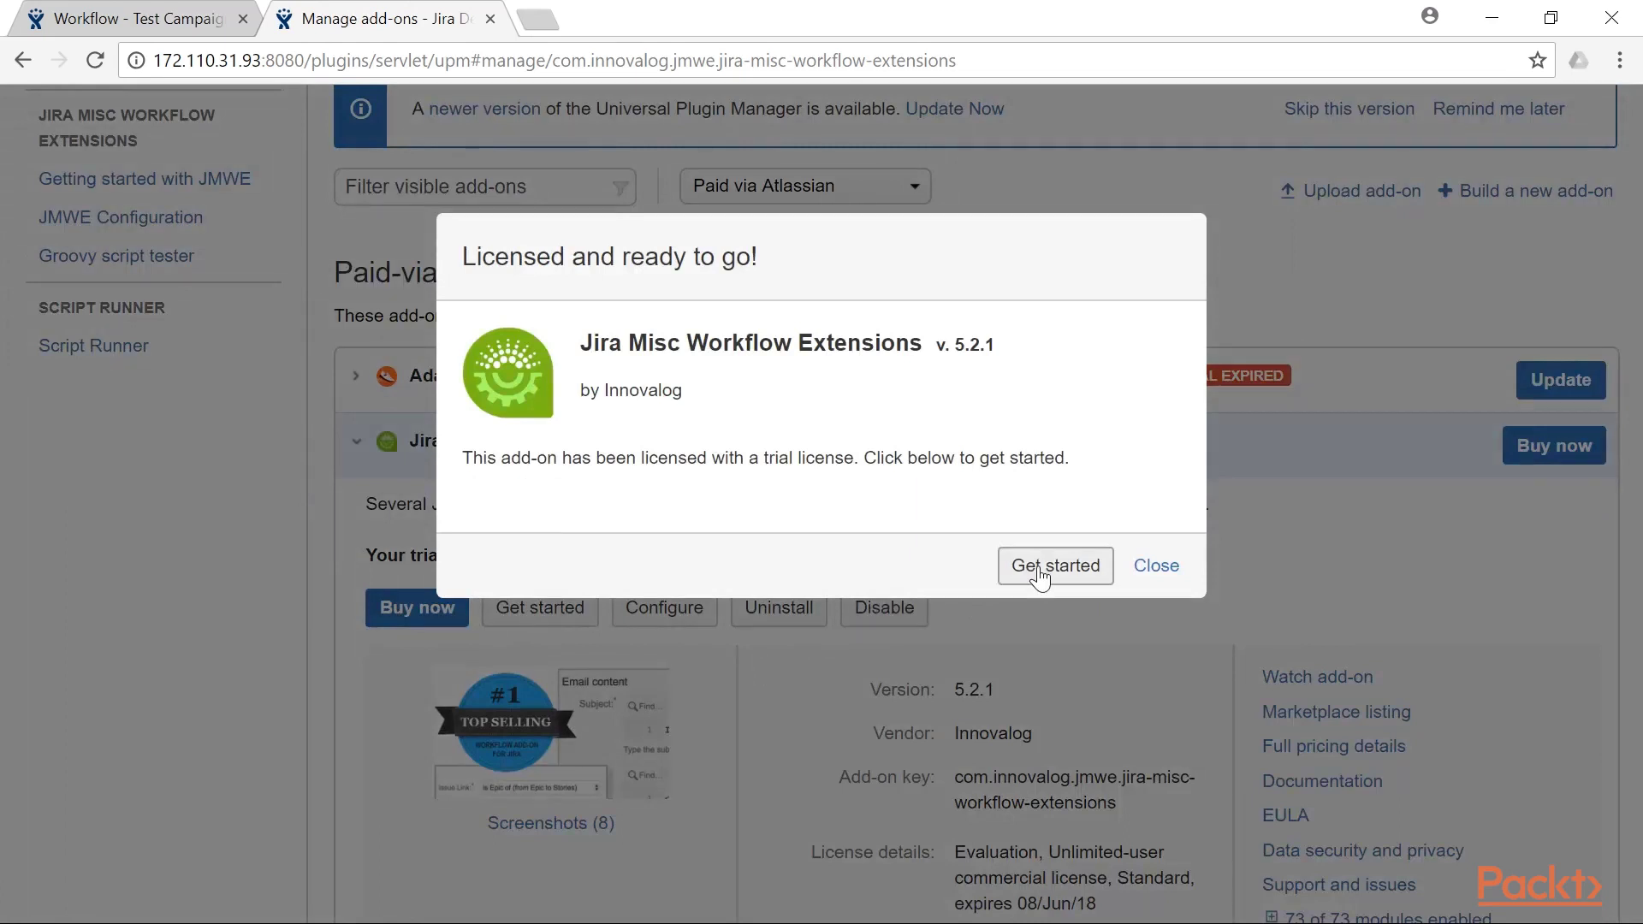
pyautogui.click(1039, 573)
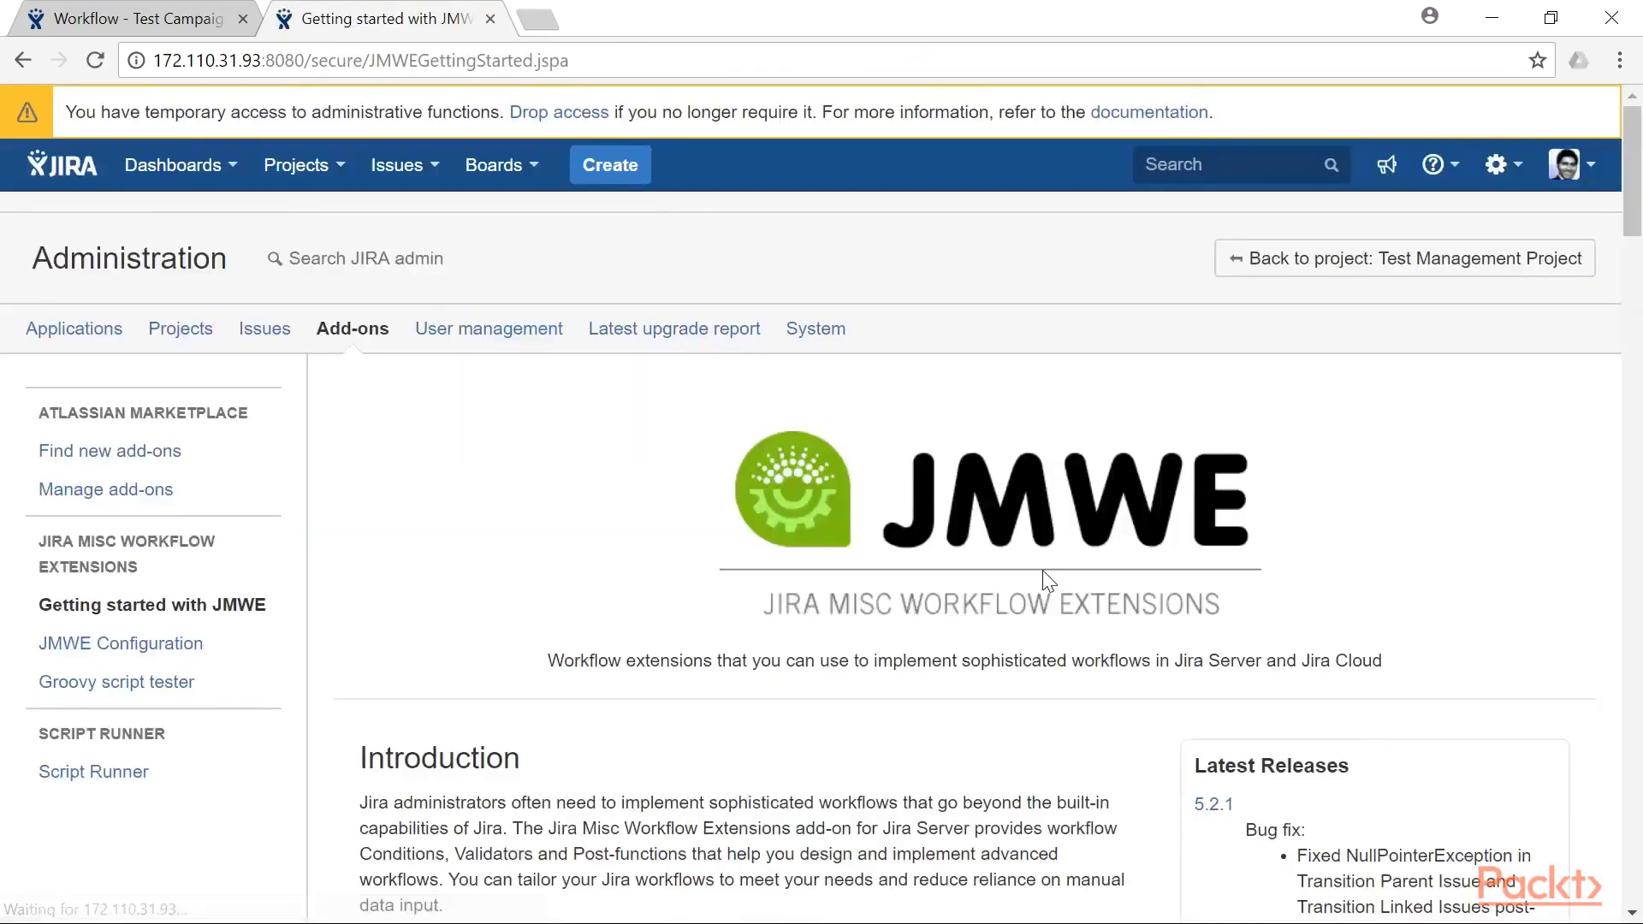
pyautogui.scroll(-3, 1048, 580)
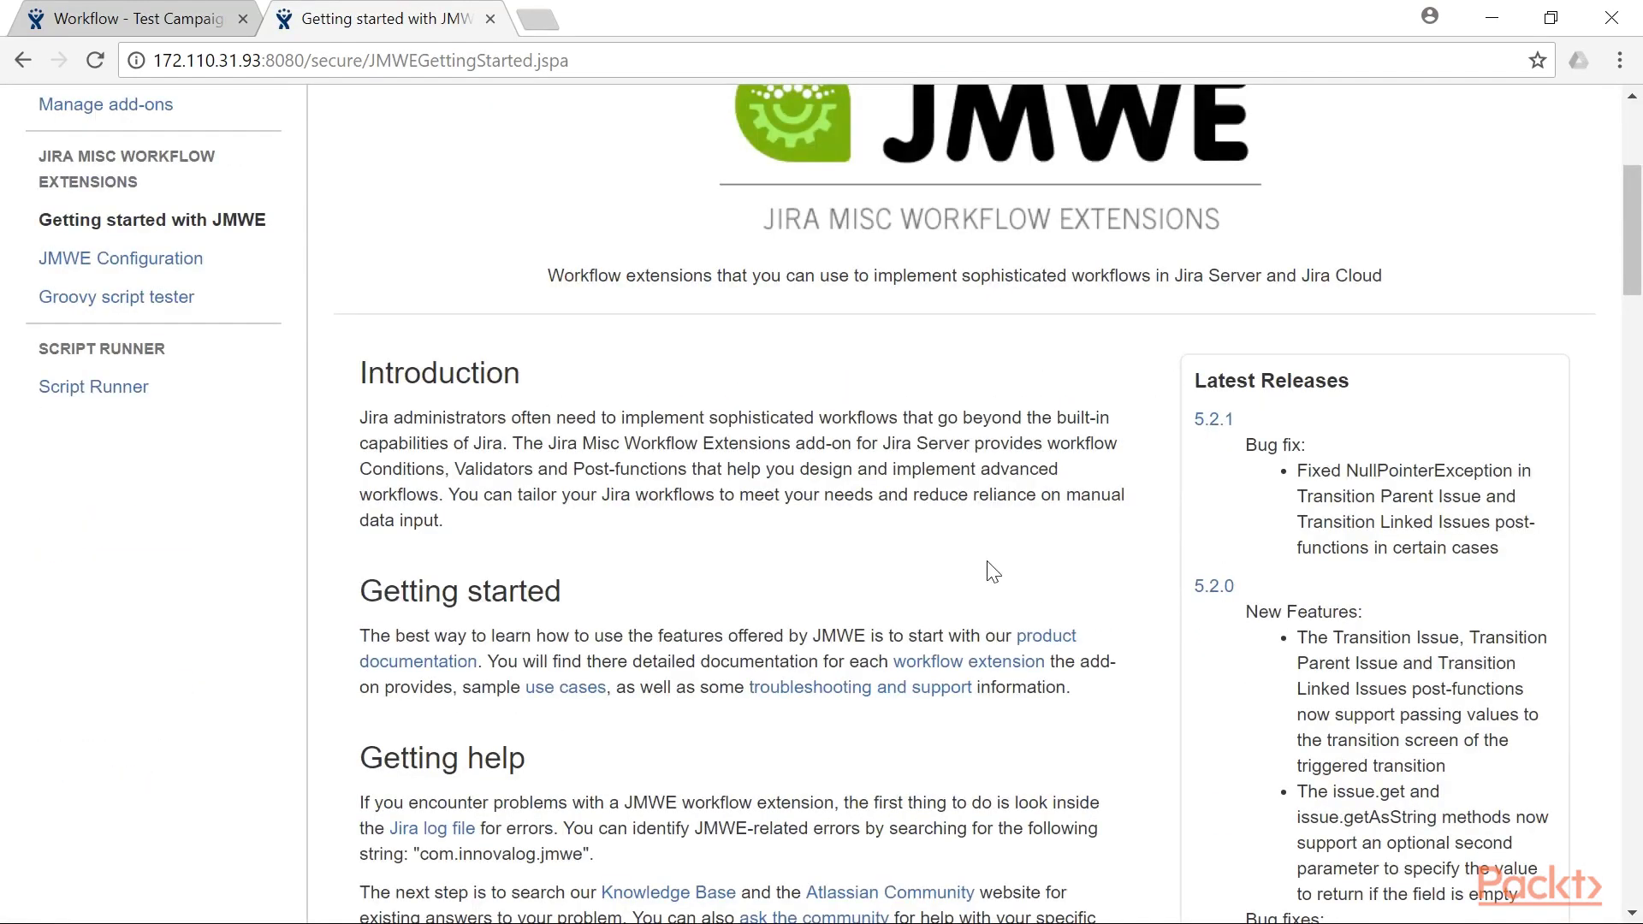
pyautogui.scroll(4, 992, 571)
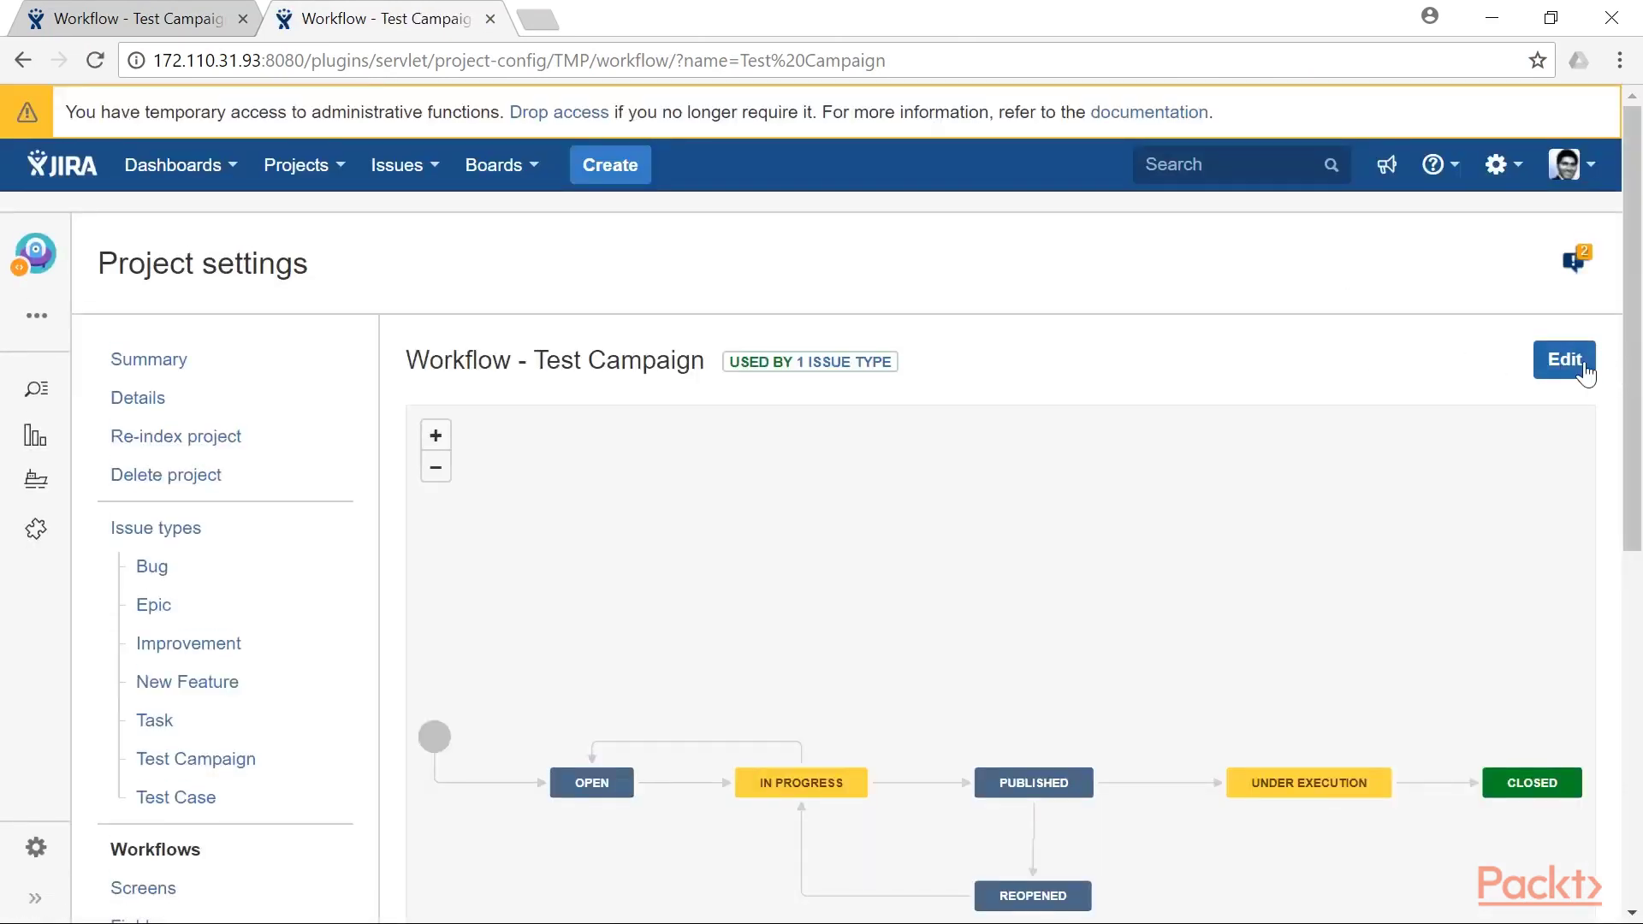
# - Open the Test Campaign workflow for editing and show the validators of the Published transition
pyautogui.click(1581, 363)
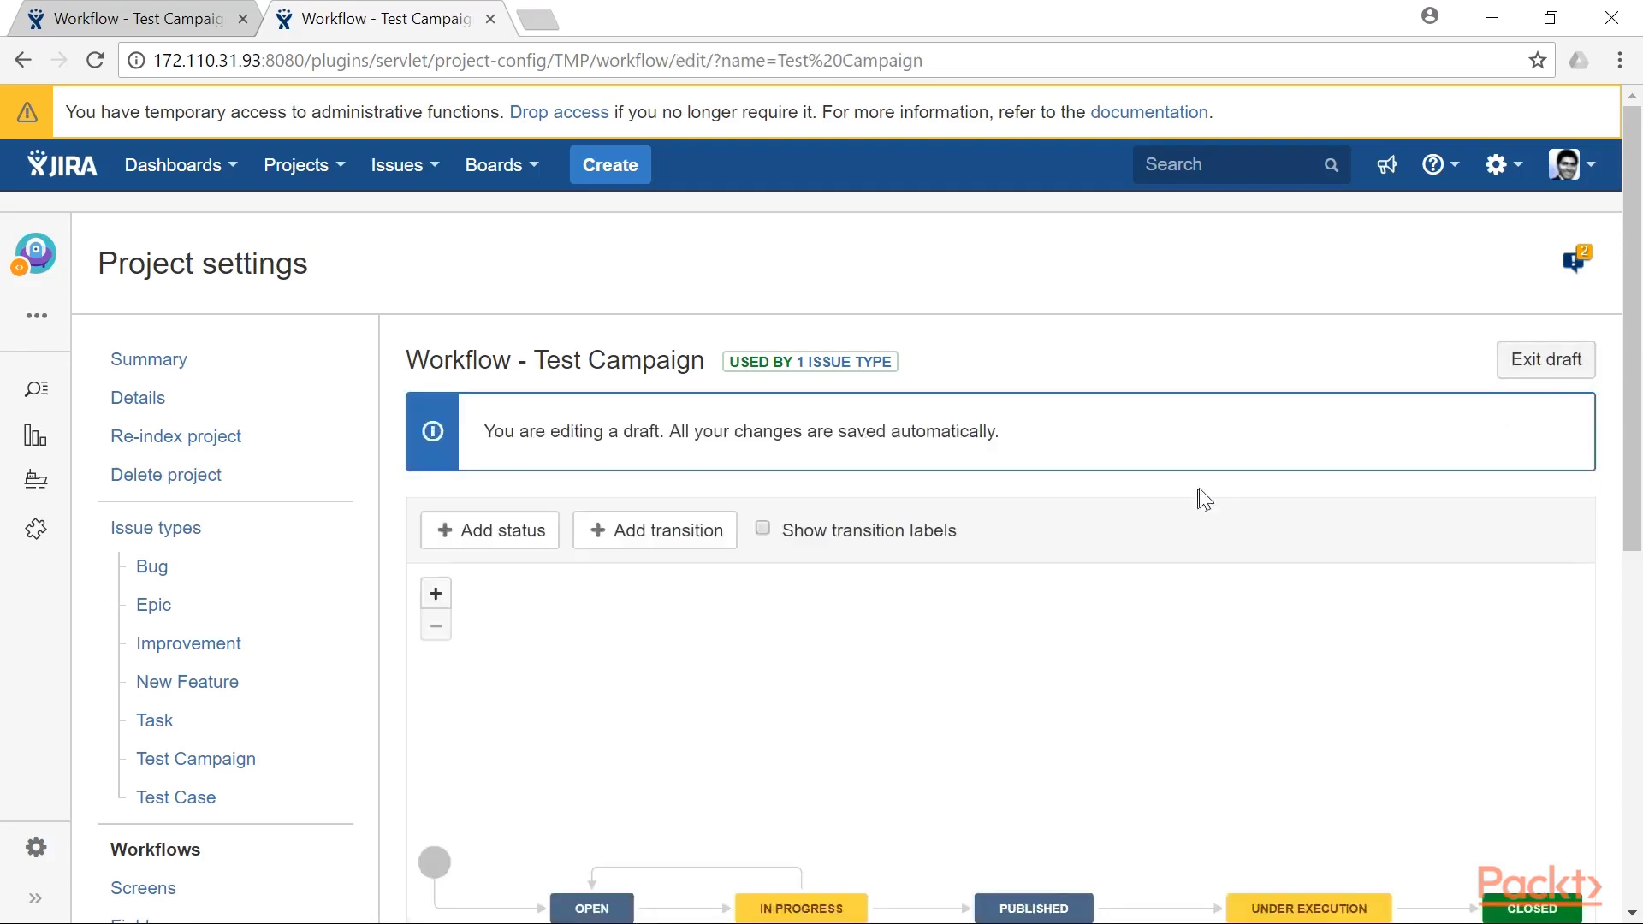
pyautogui.scroll(-3, 1215, 493)
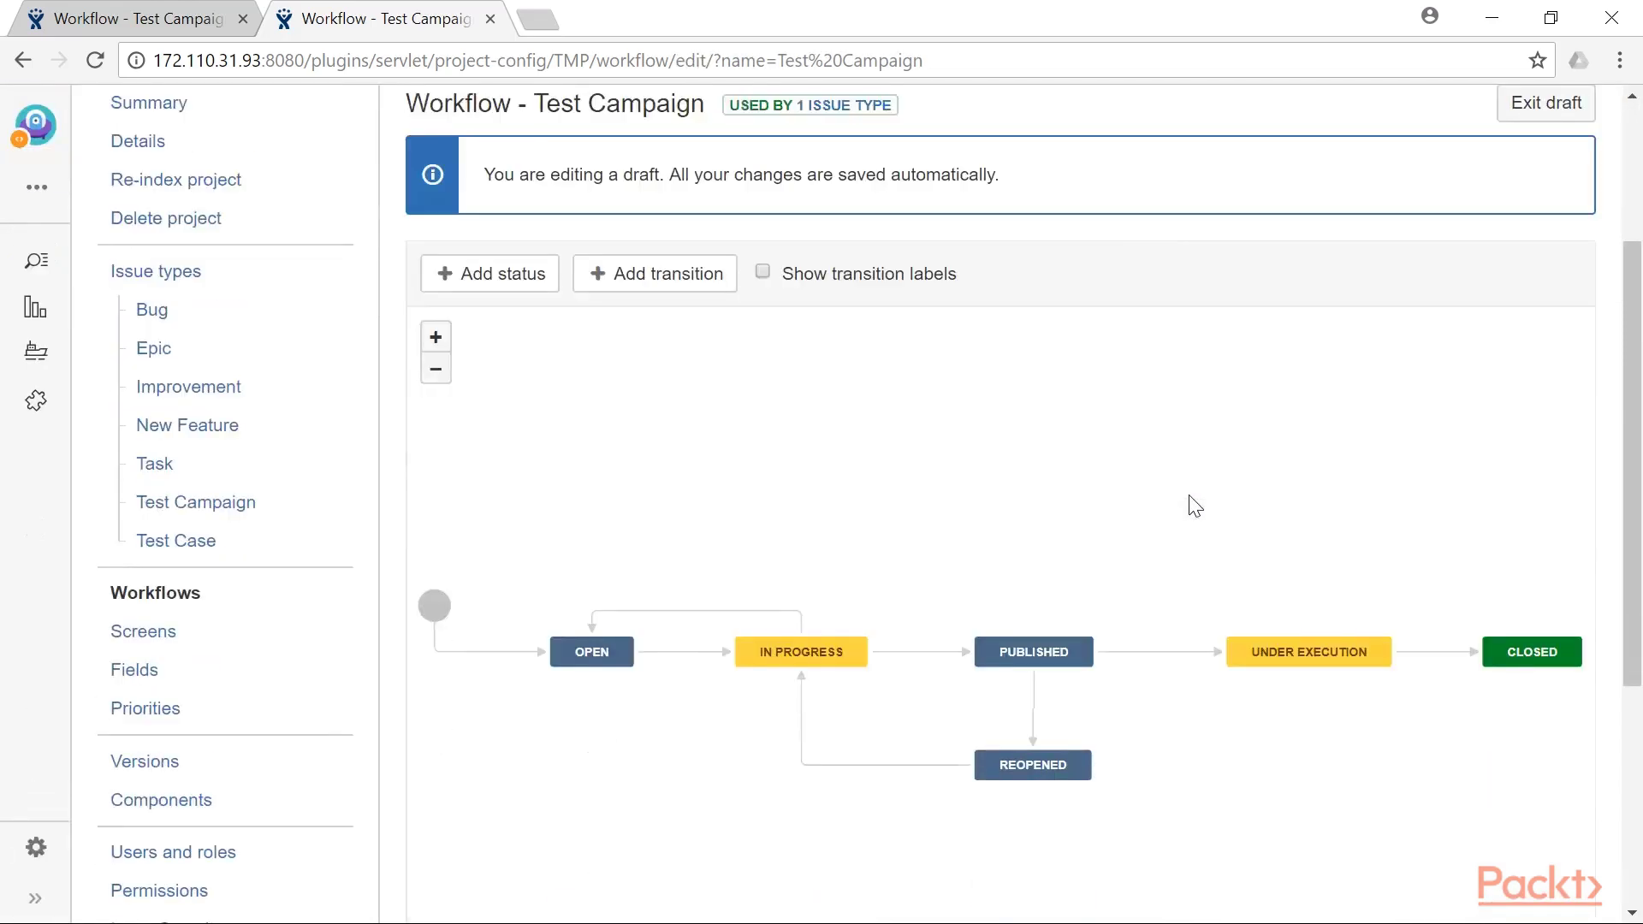
pyautogui.click(913, 653)
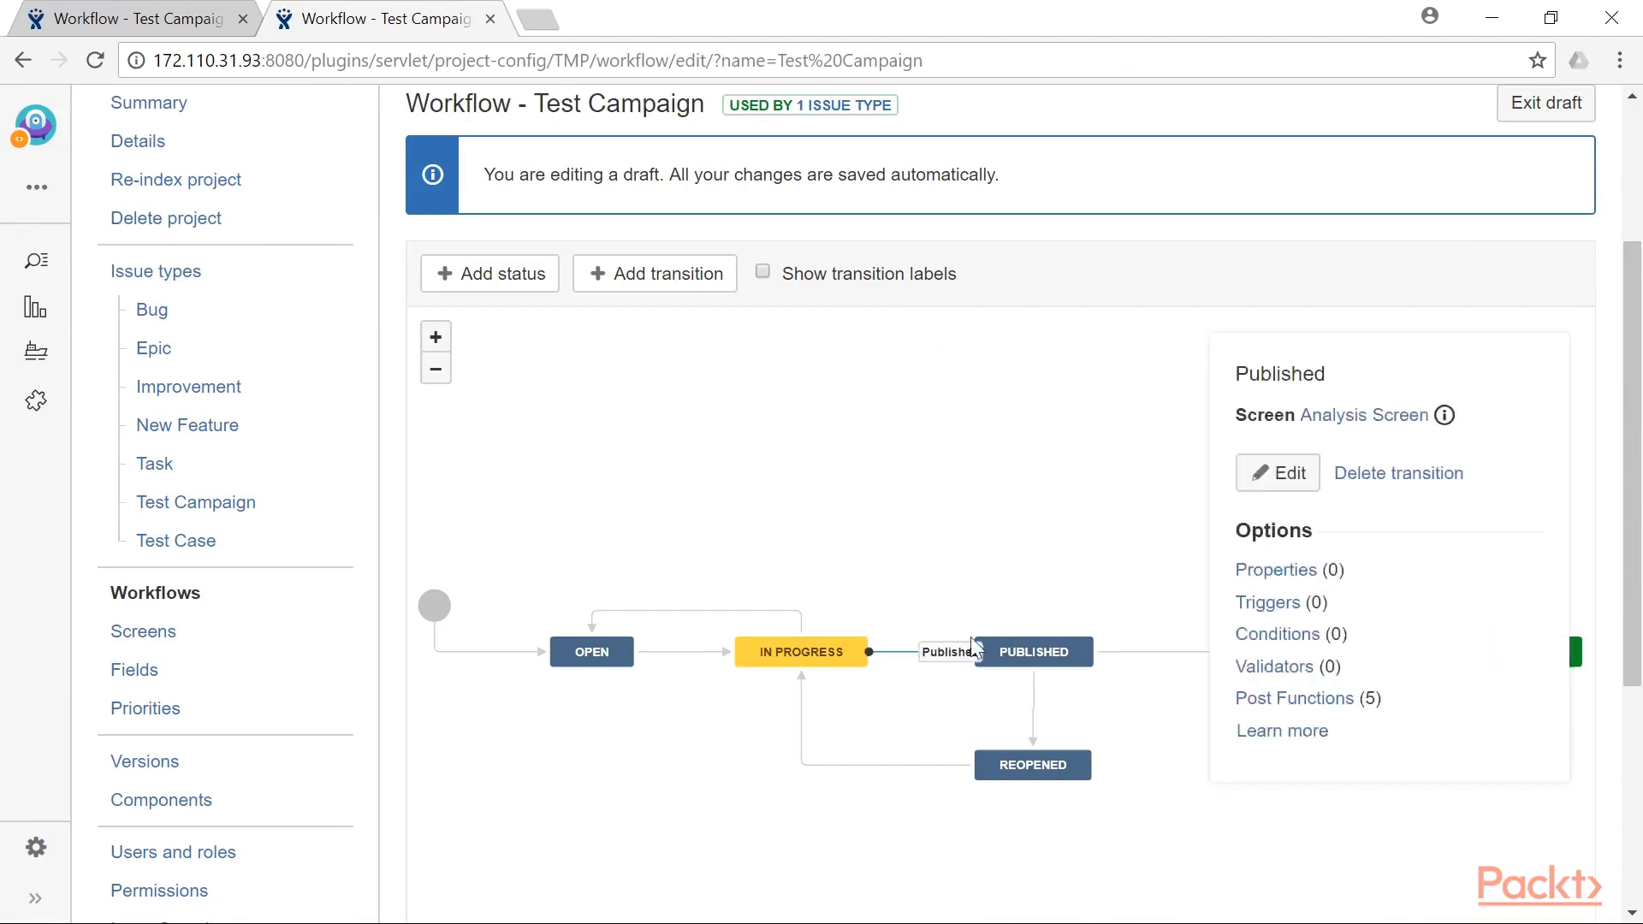
pyautogui.click(1275, 666)
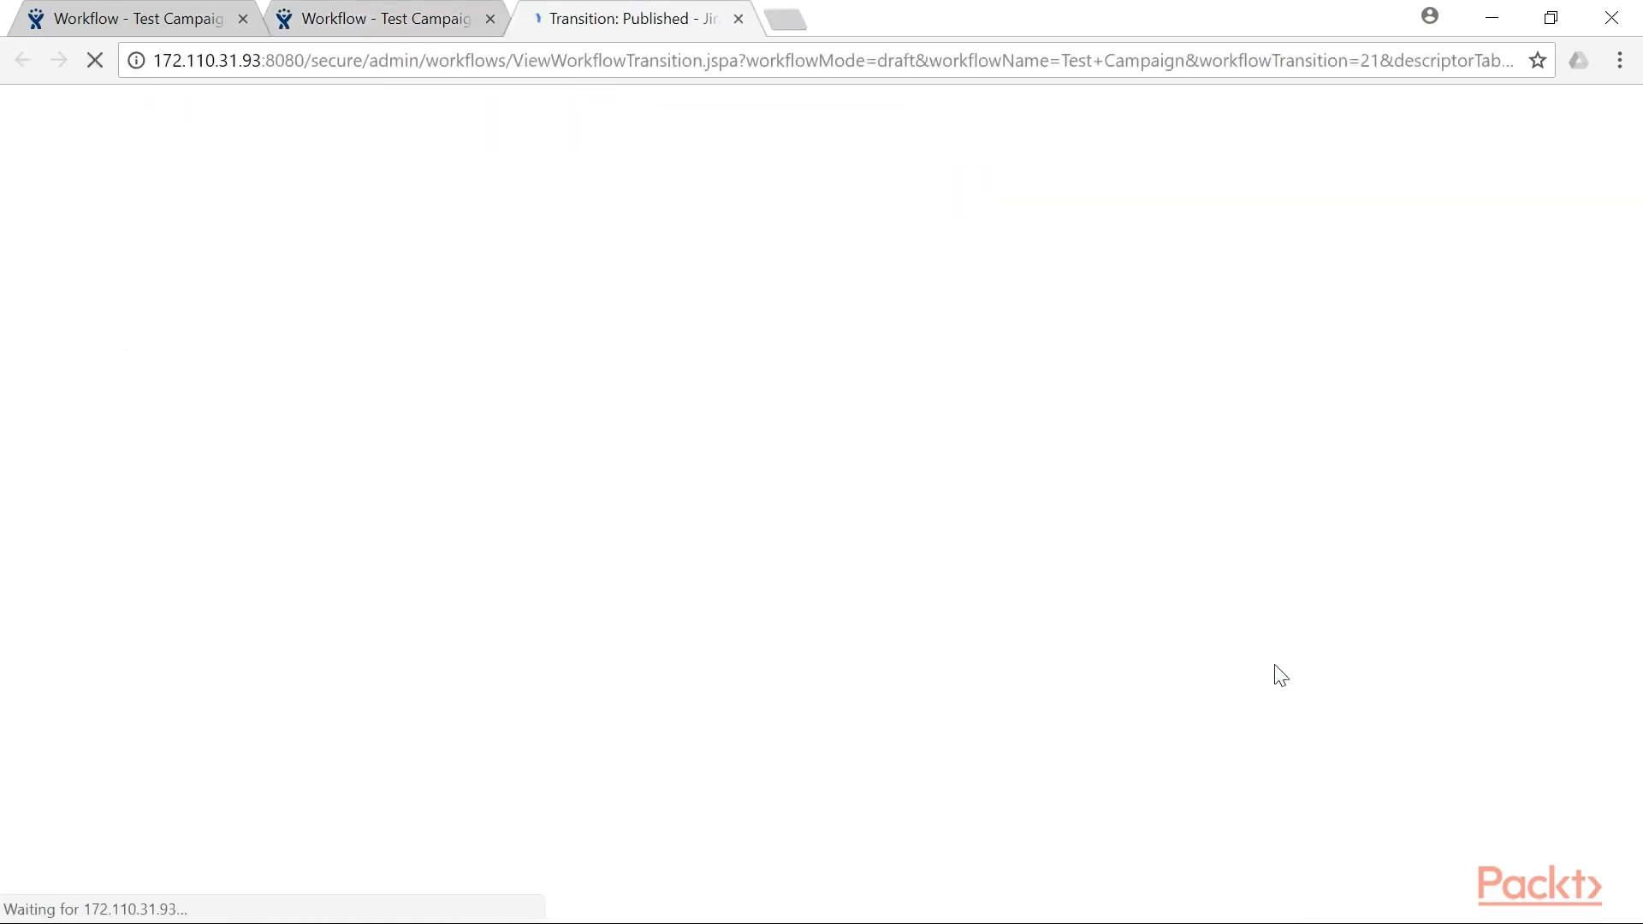
pyautogui.scroll(-1, 414, 682)
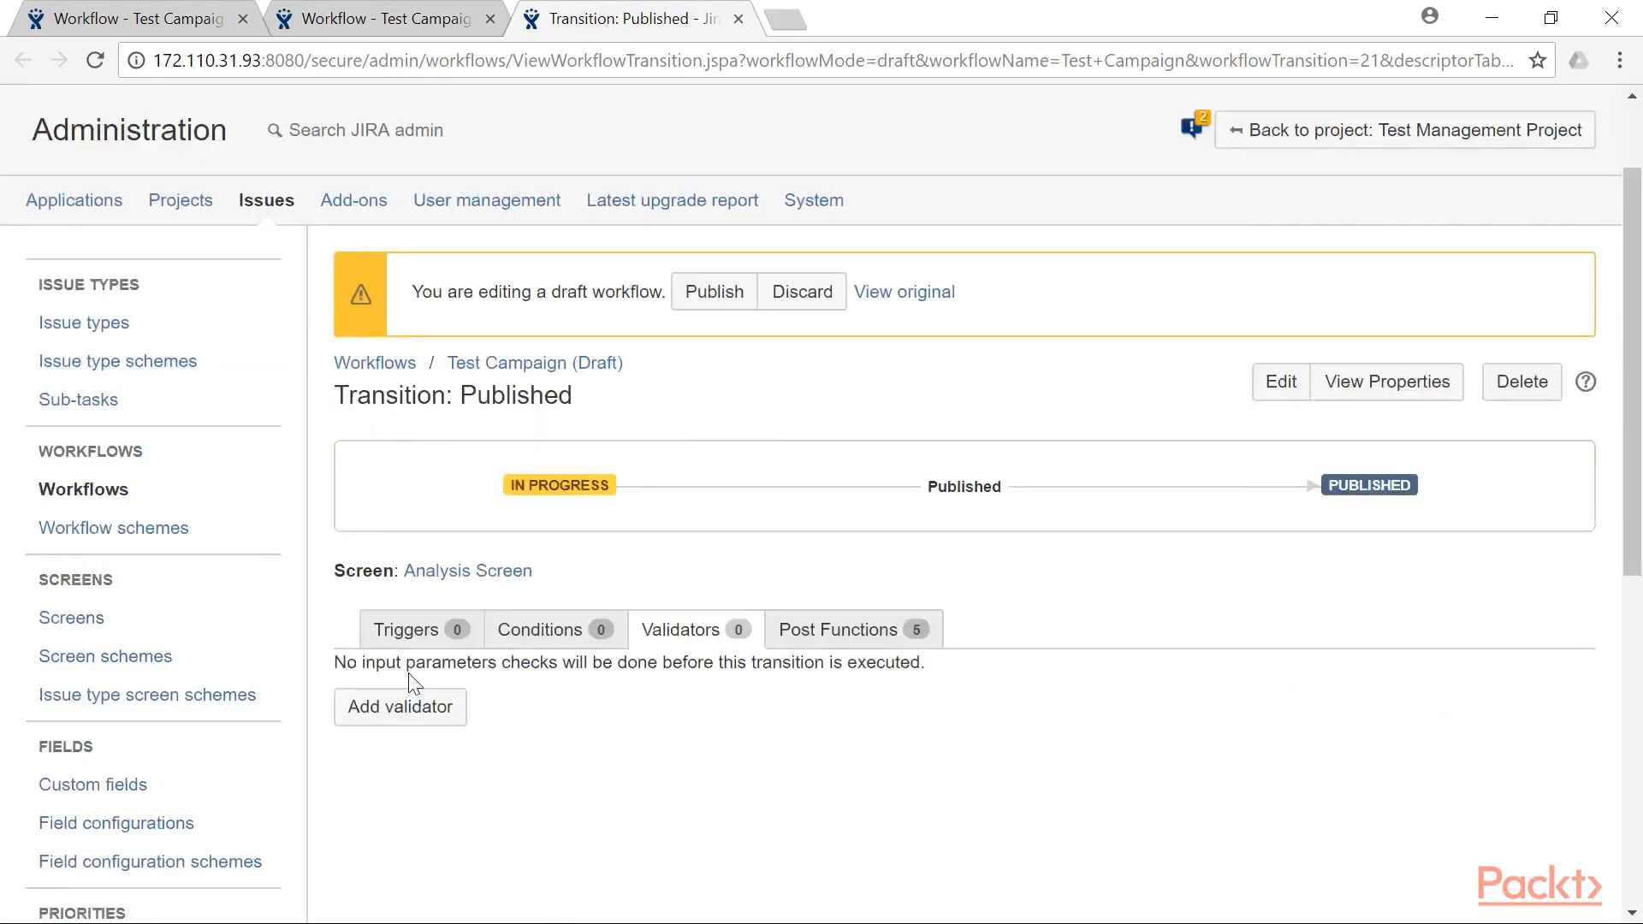
# - Add a Field is required Validator (JMWE add-on) to the Published transition and go to its parameters
pyautogui.click(426, 715)
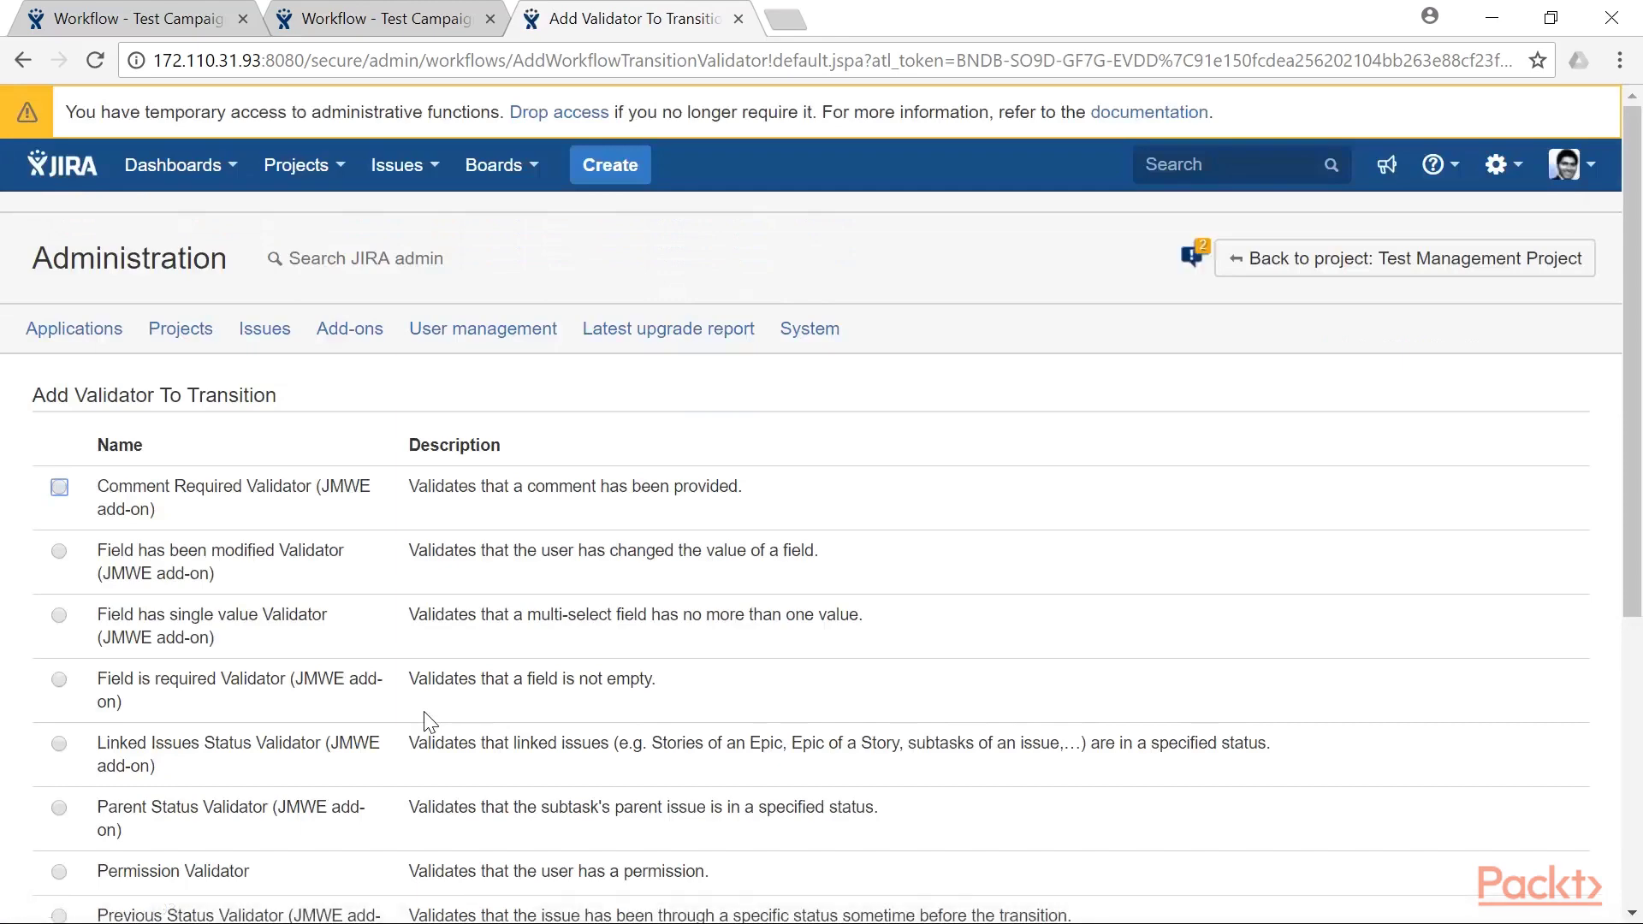
pyautogui.scroll(-3, 425, 715)
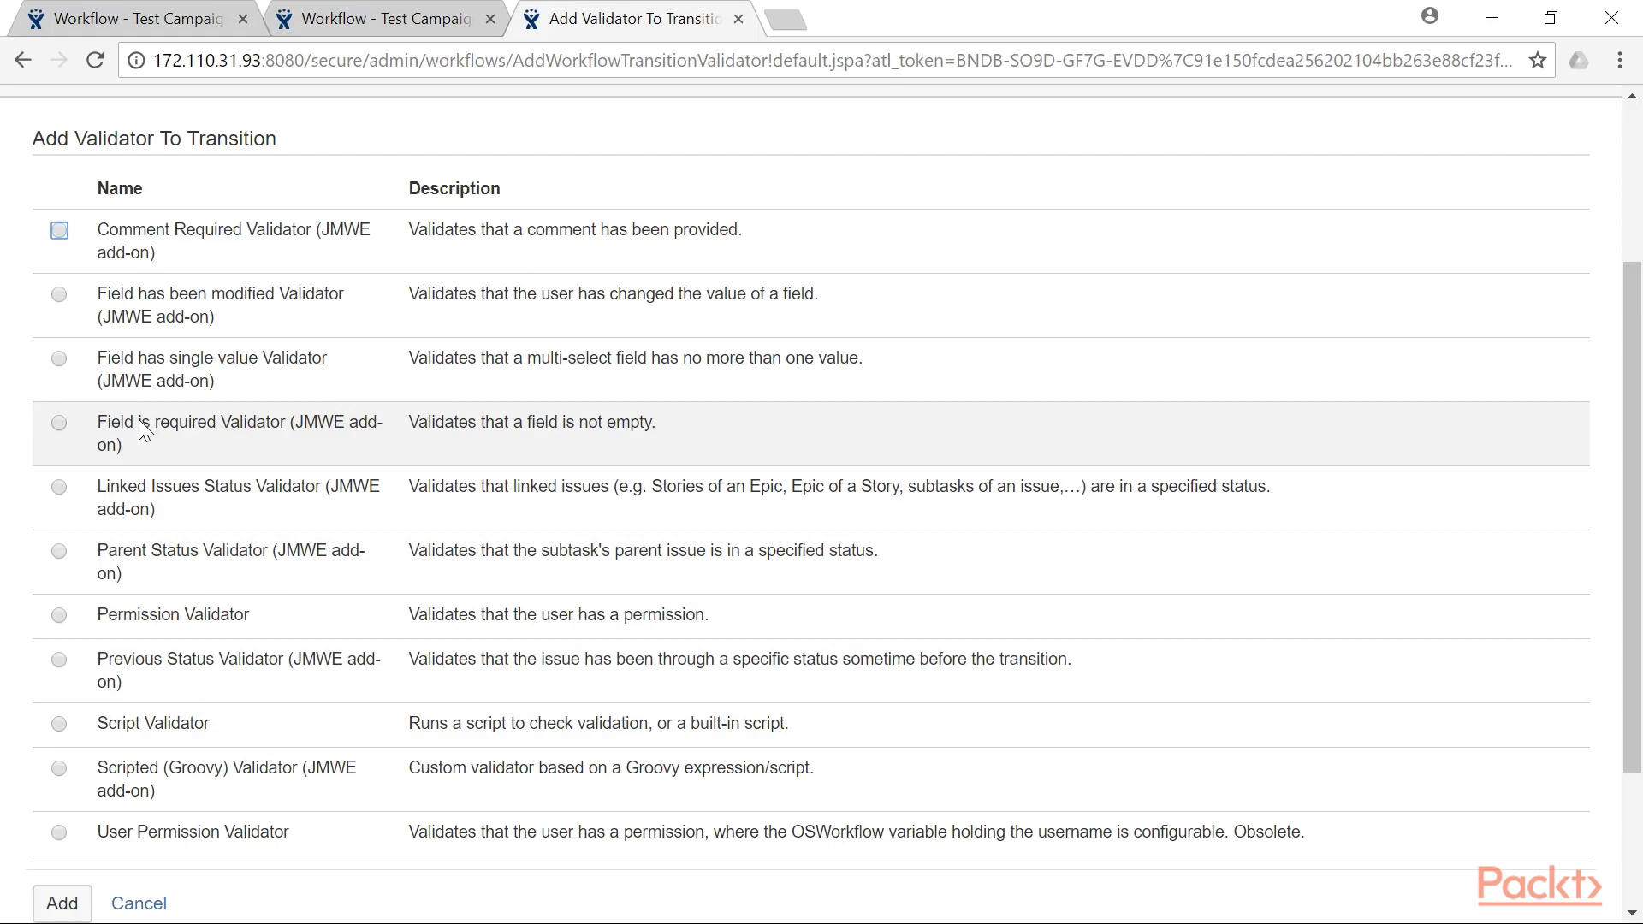
pyautogui.click(139, 428)
pyautogui.scroll(-3, 139, 419)
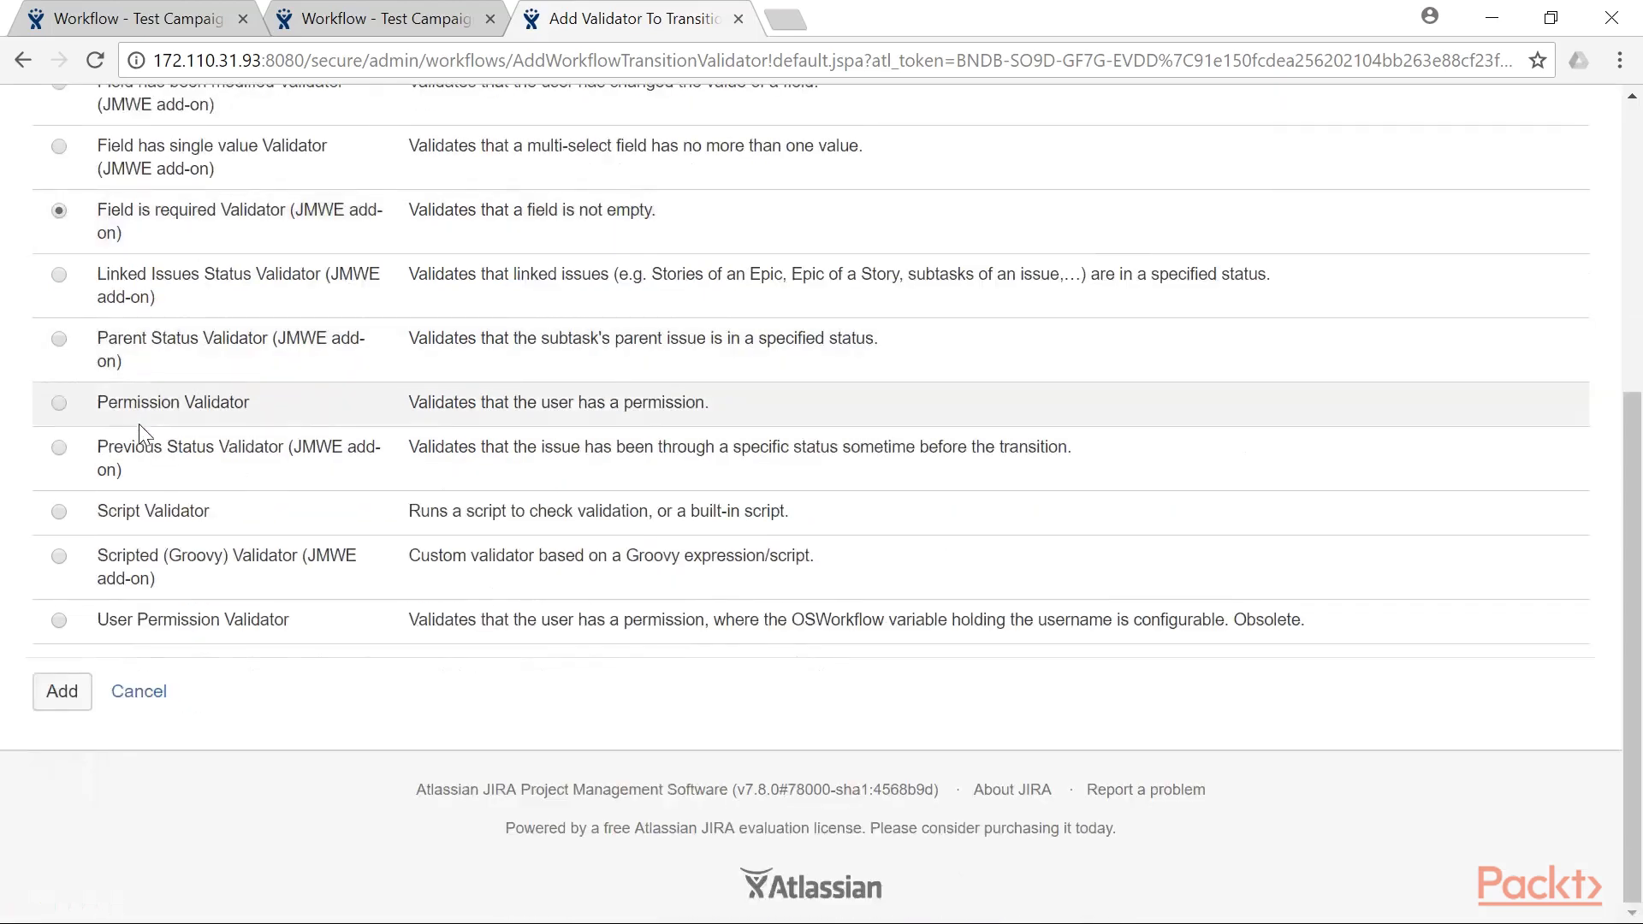
pyautogui.click(71, 691)
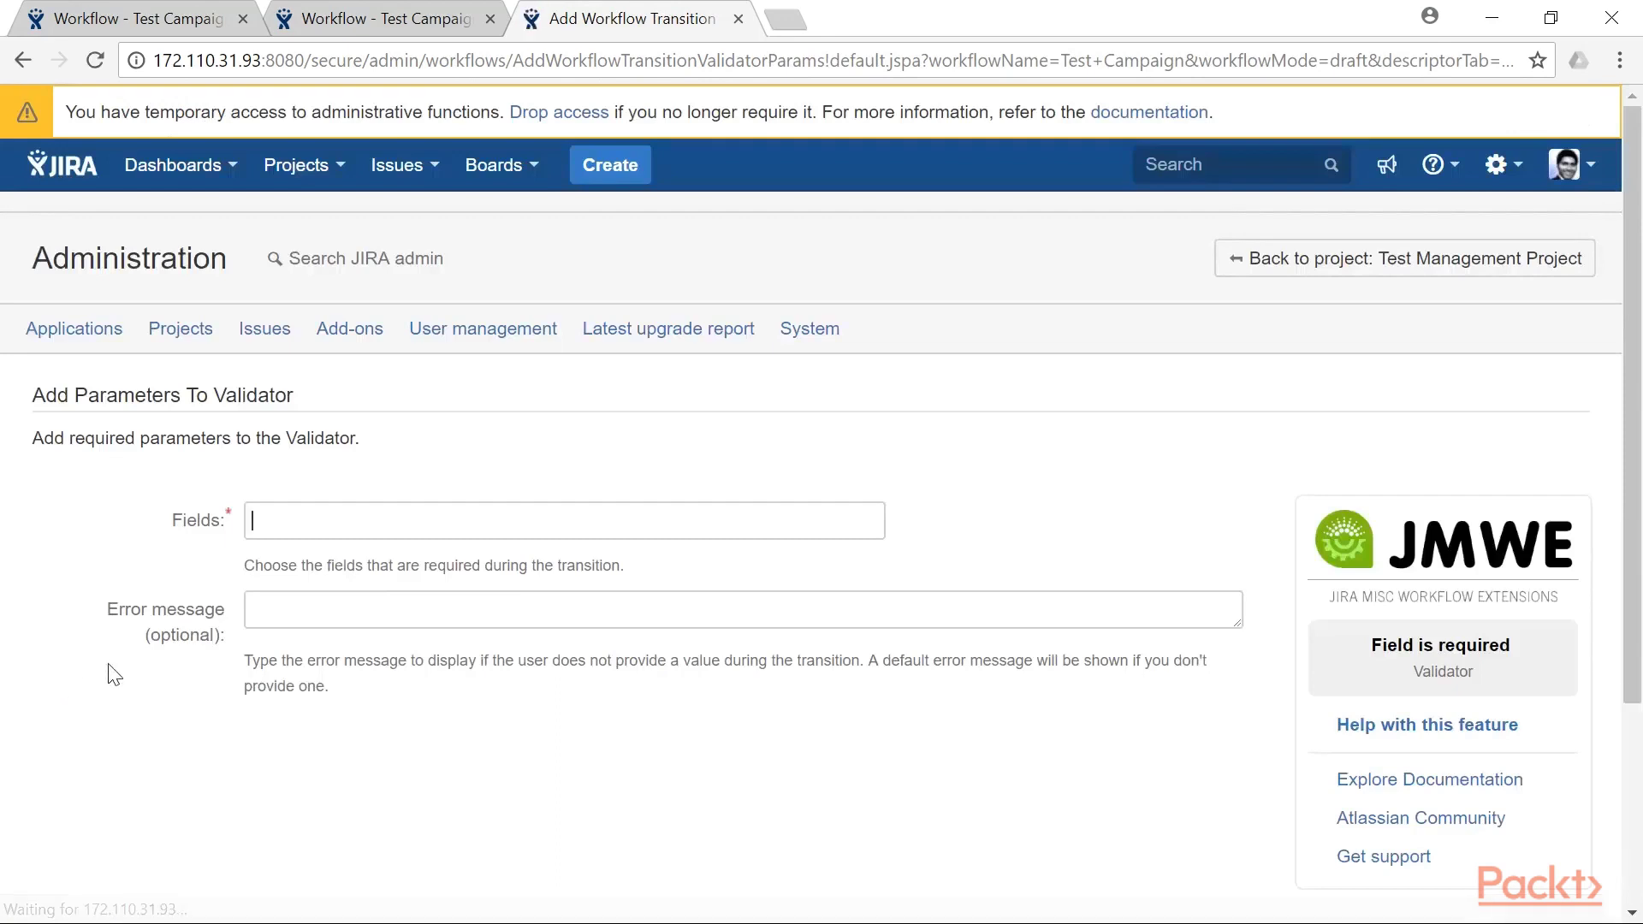
# - Make Analysis the validator's required field with the error message "Please fill in the Analysis" and save the validator
pyautogui.click(500, 516)
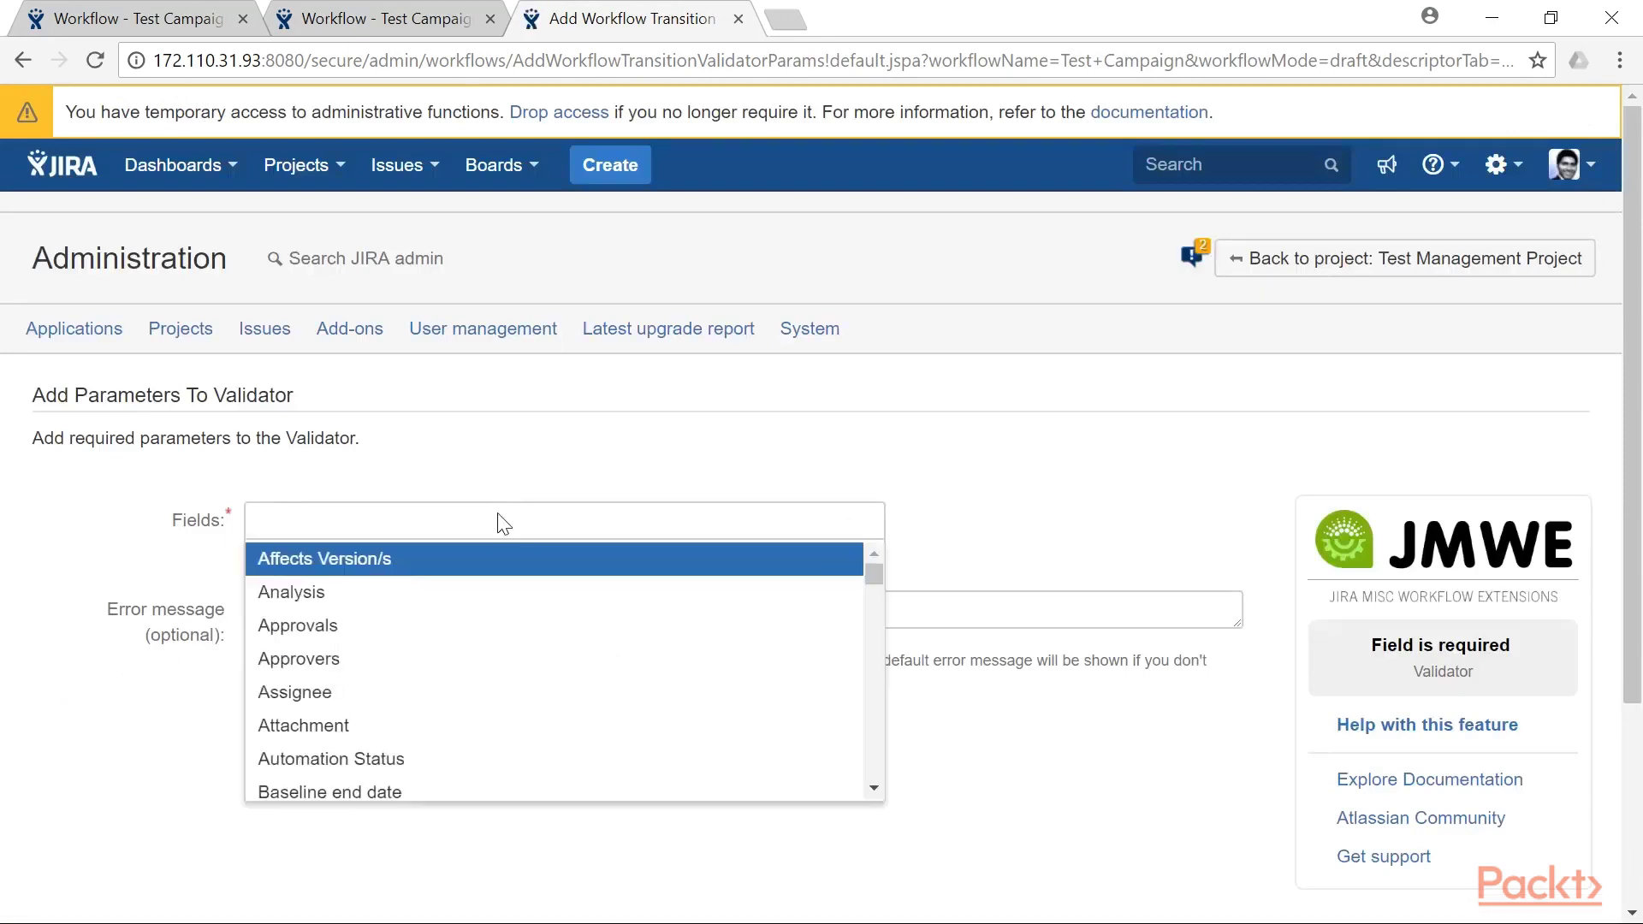
pyautogui.click(340, 593)
pyautogui.click(359, 602)
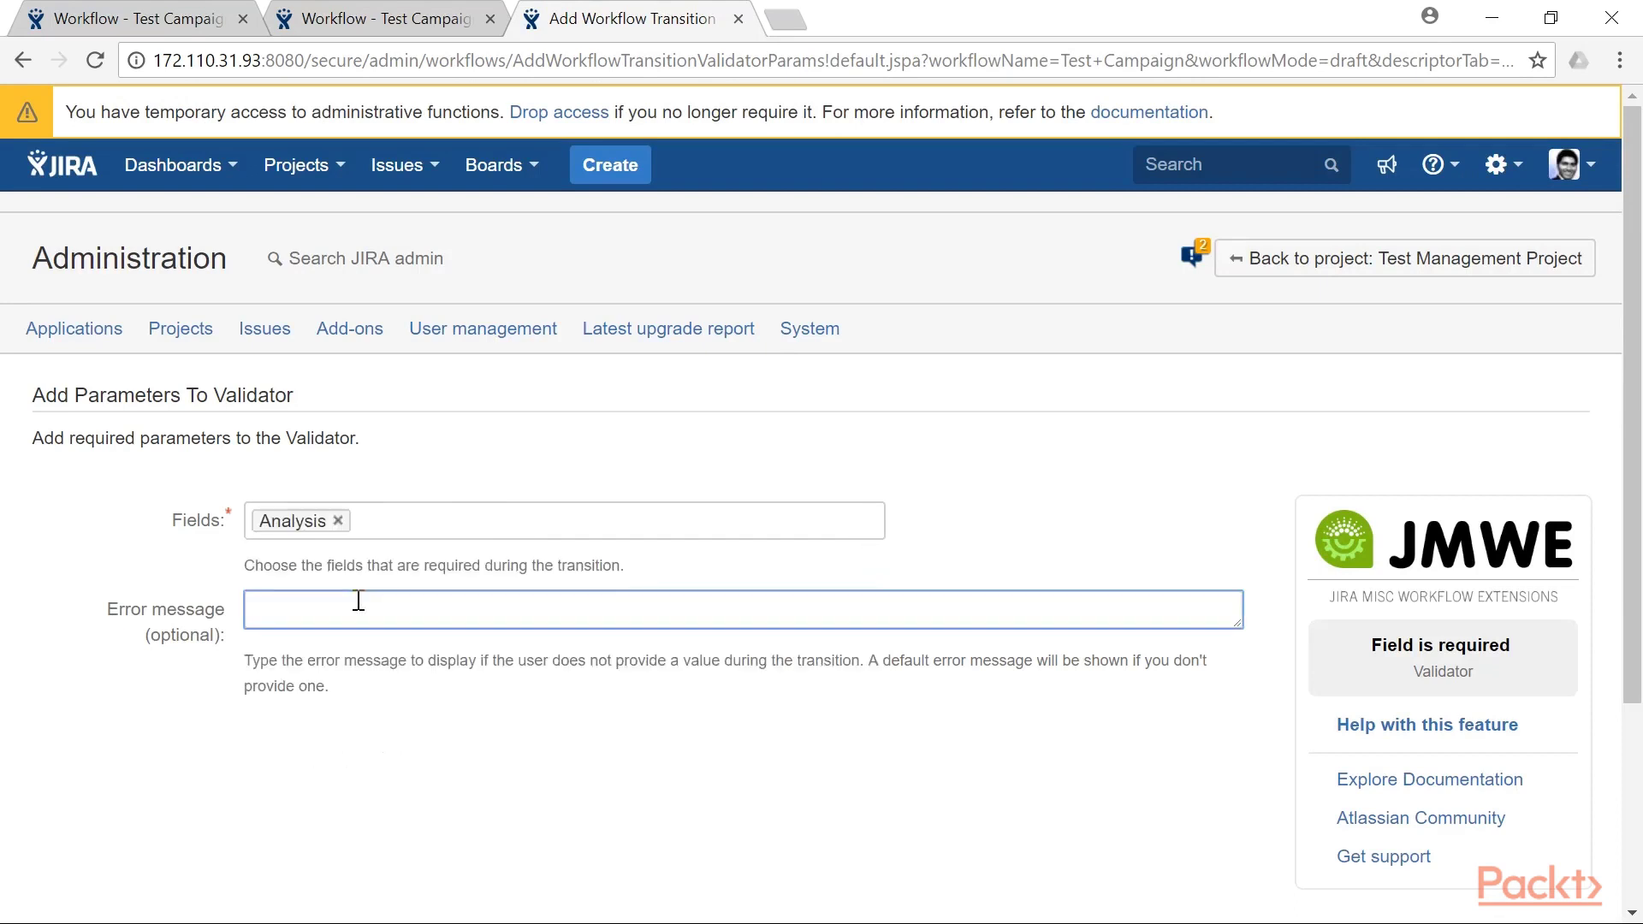
pyautogui.write('Please fi')
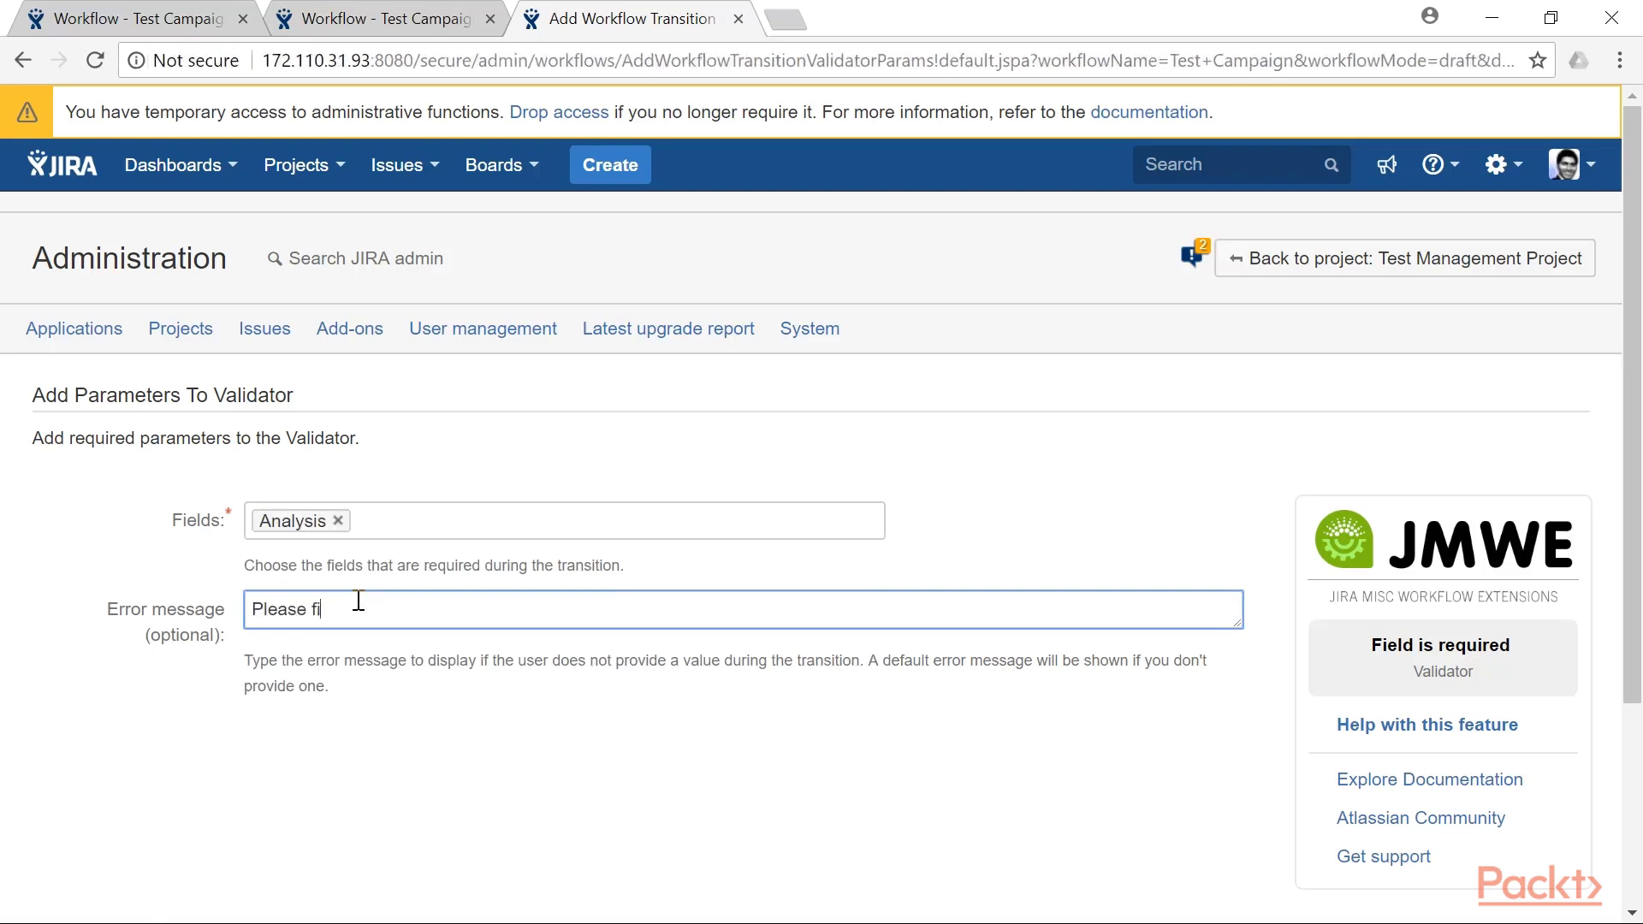
pyautogui.write('ll in the Anal')
pyautogui.scroll(-3, 435, 601)
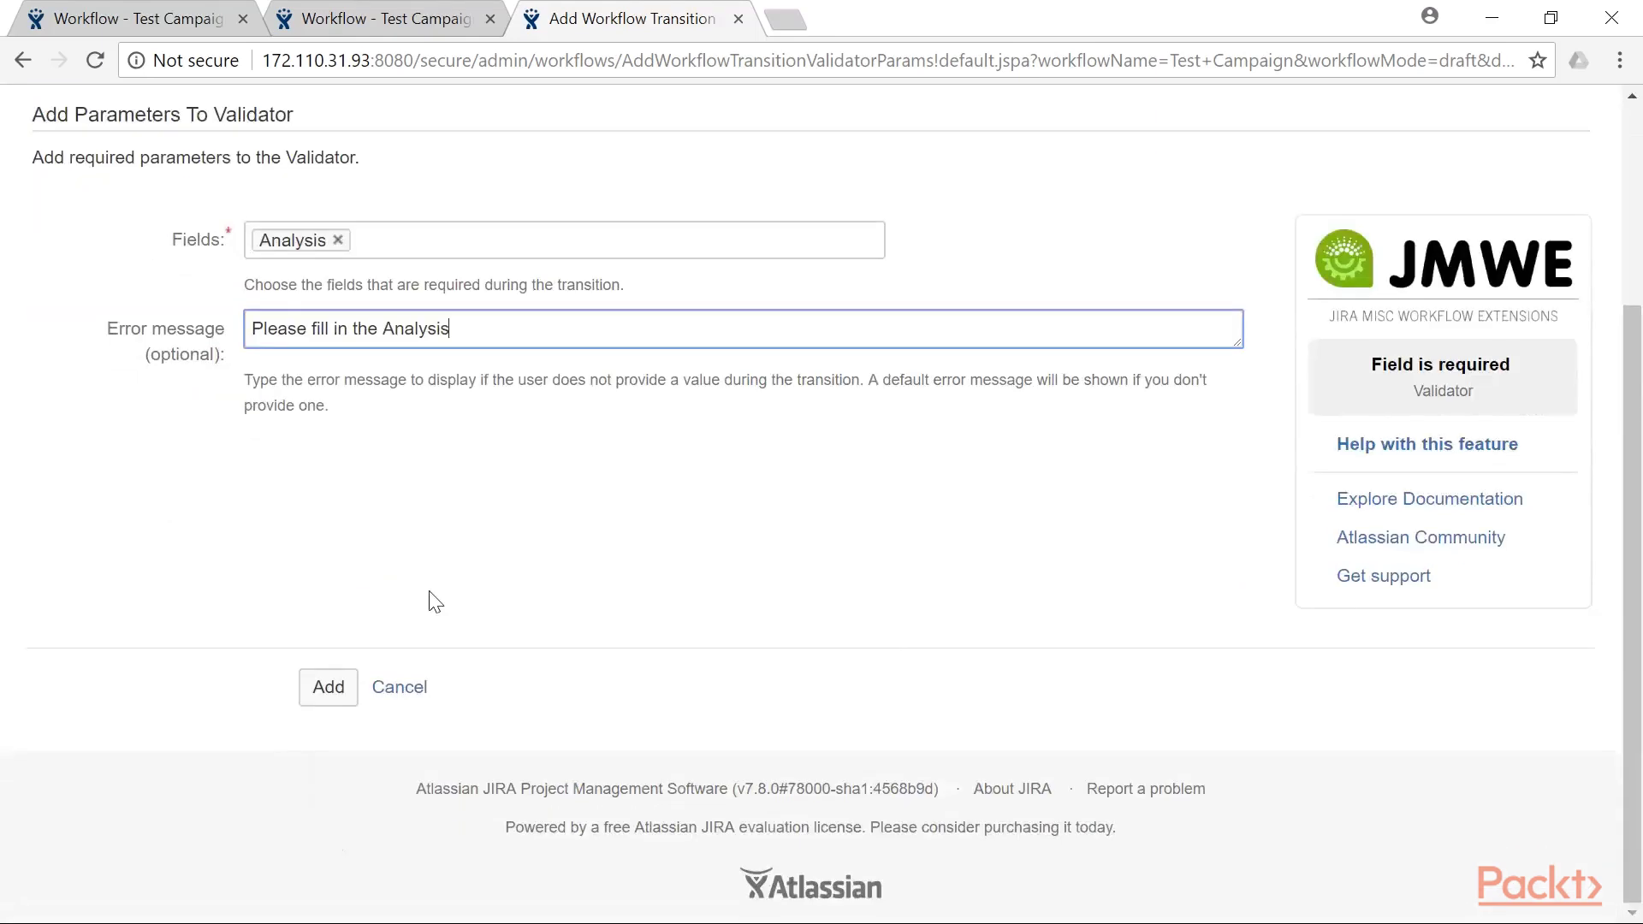
pyautogui.click(305, 705)
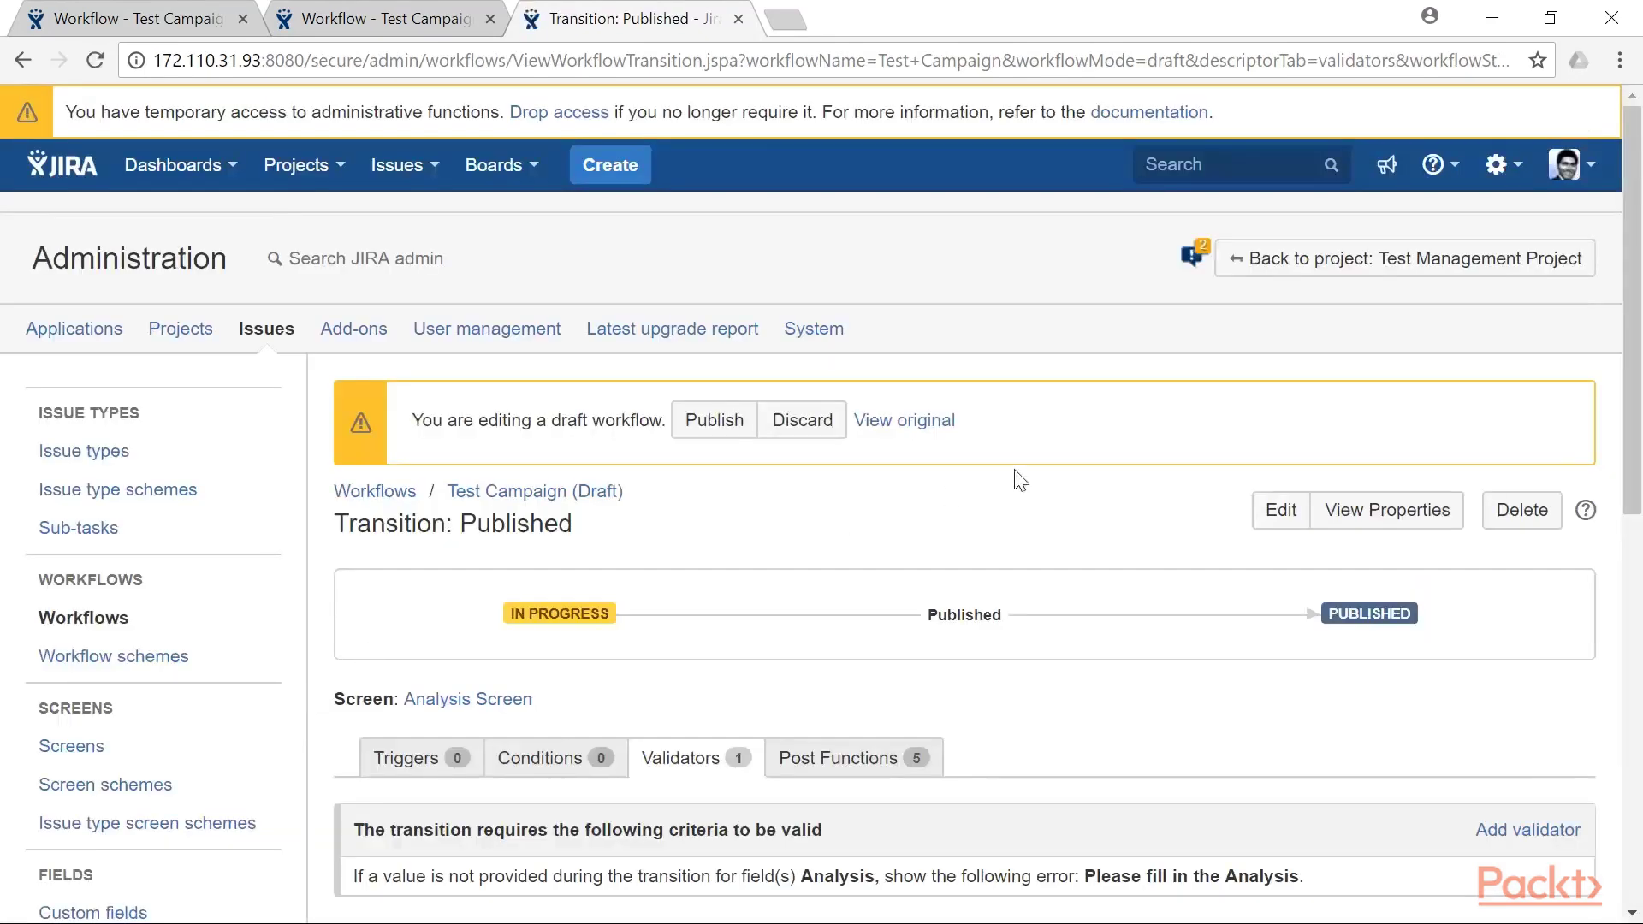
# - Publish the draft Test Campaign workflow without saving a backup copy
pyautogui.click(747, 439)
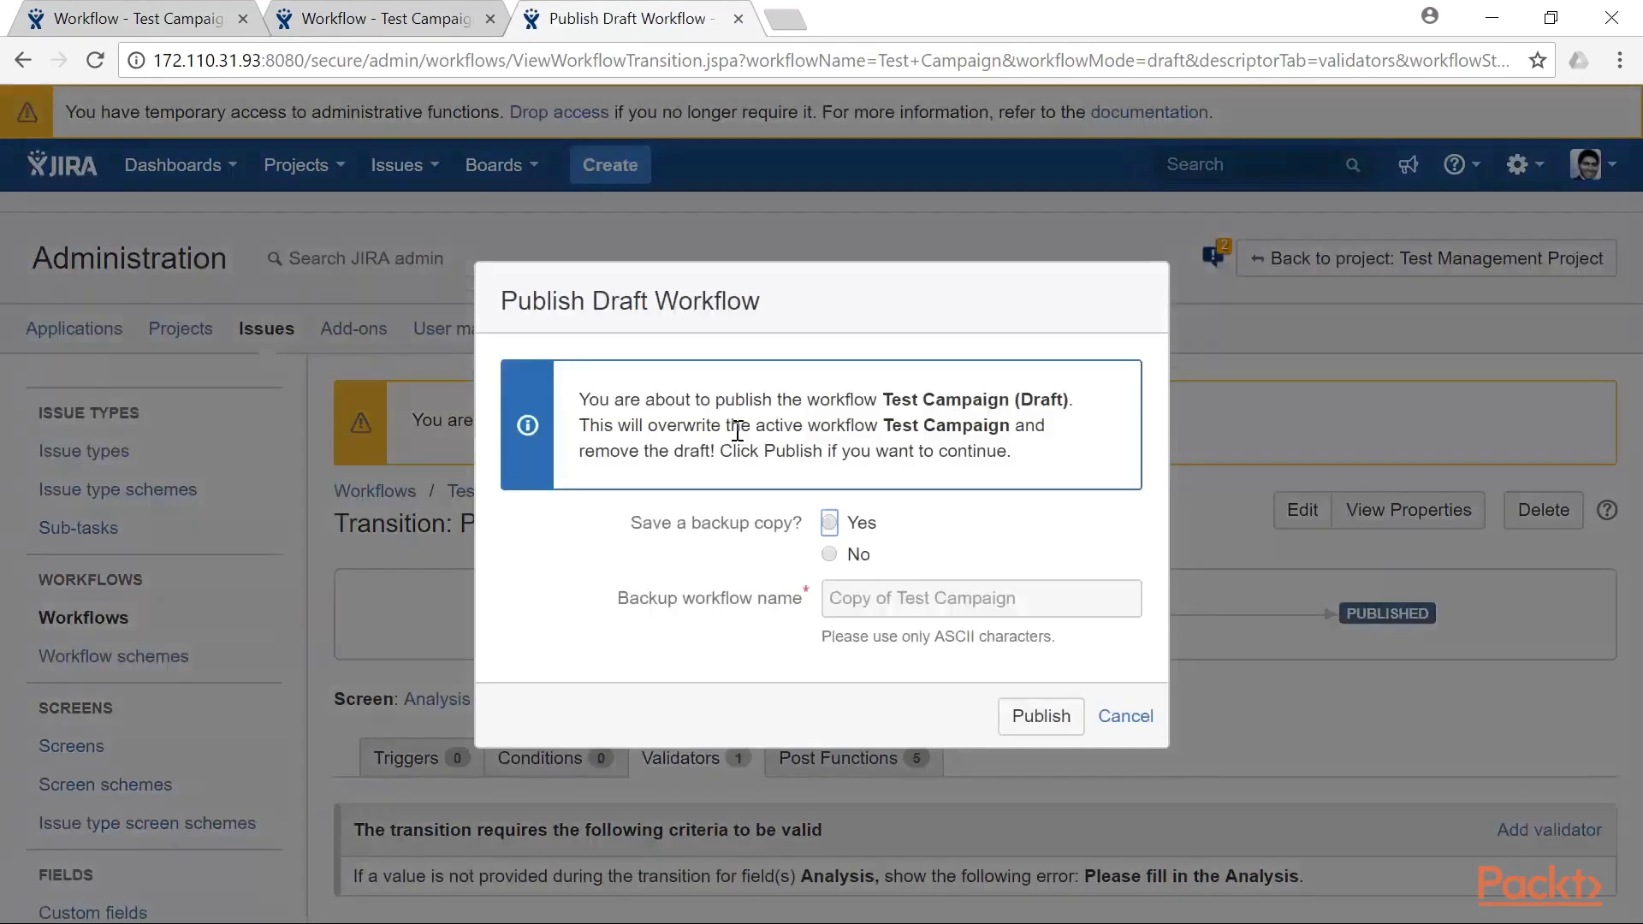
pyautogui.click(828, 554)
pyautogui.click(1027, 715)
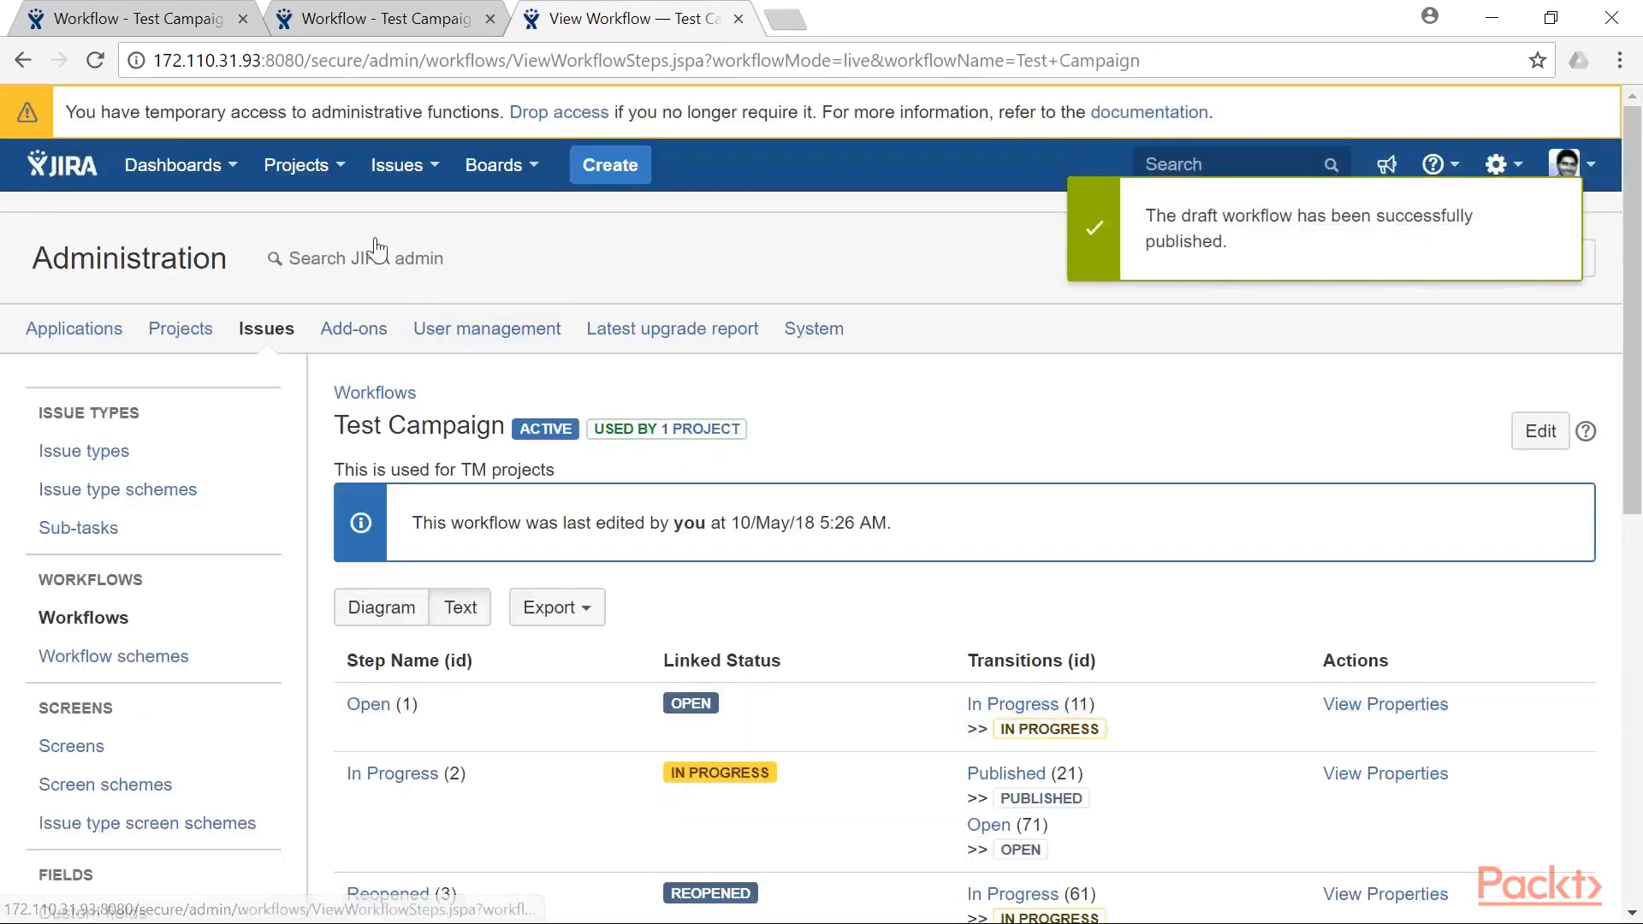
# - Create a Test Campaign issue in the Test Management Project with the summary "Testing the validator" and Campaign Type Functional
pyautogui.click(320, 165)
pyautogui.click(339, 247)
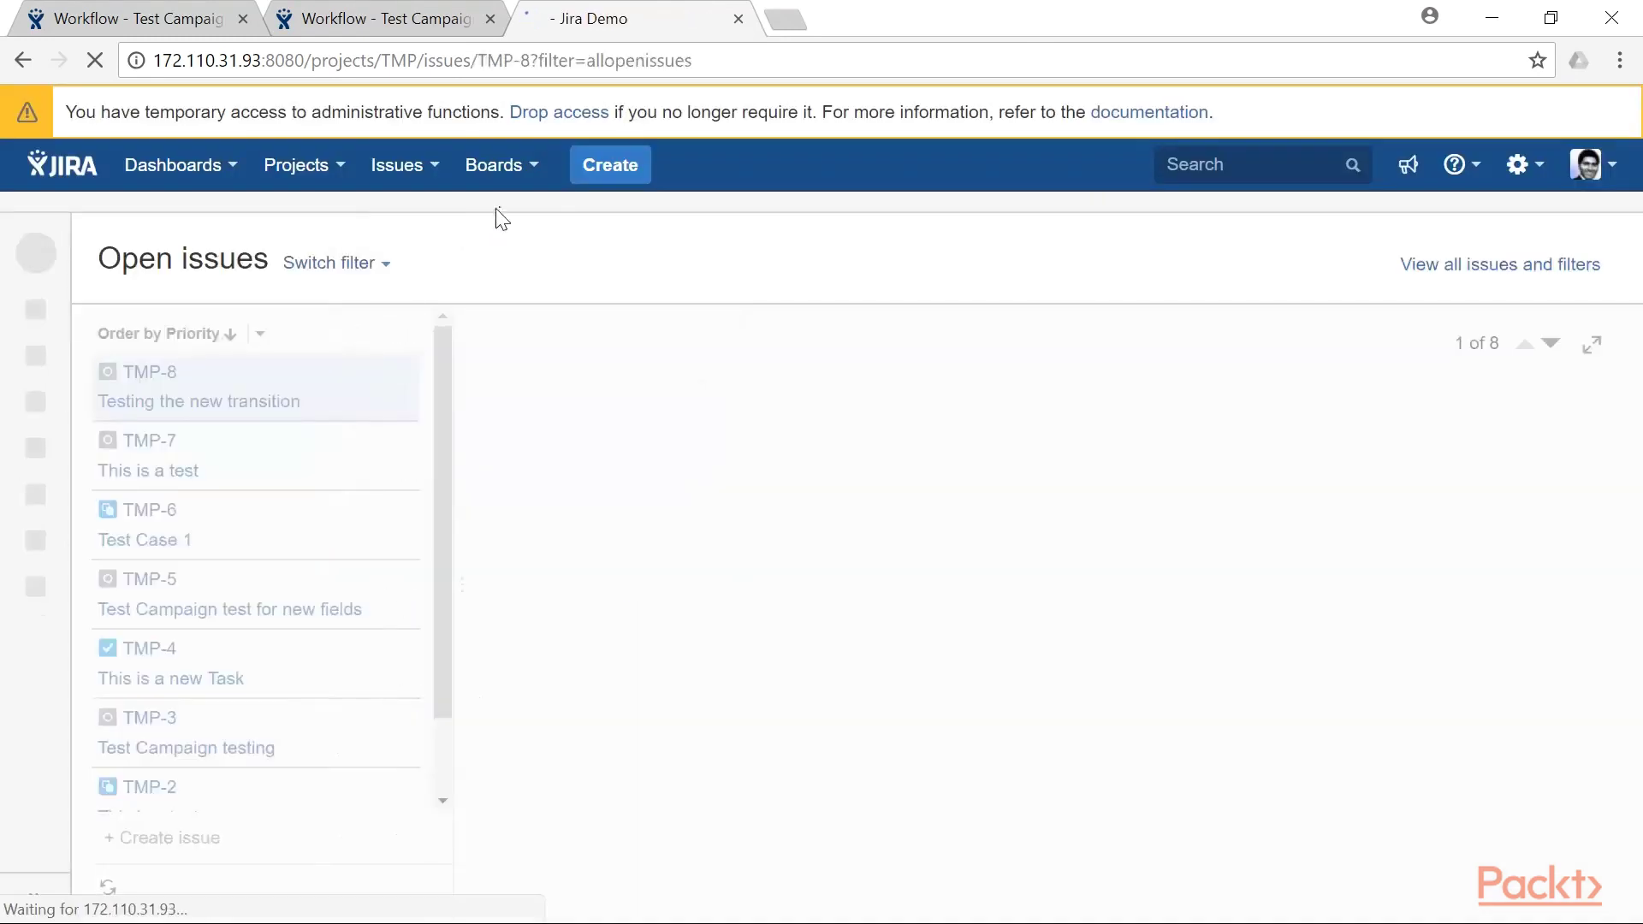
pyautogui.click(599, 176)
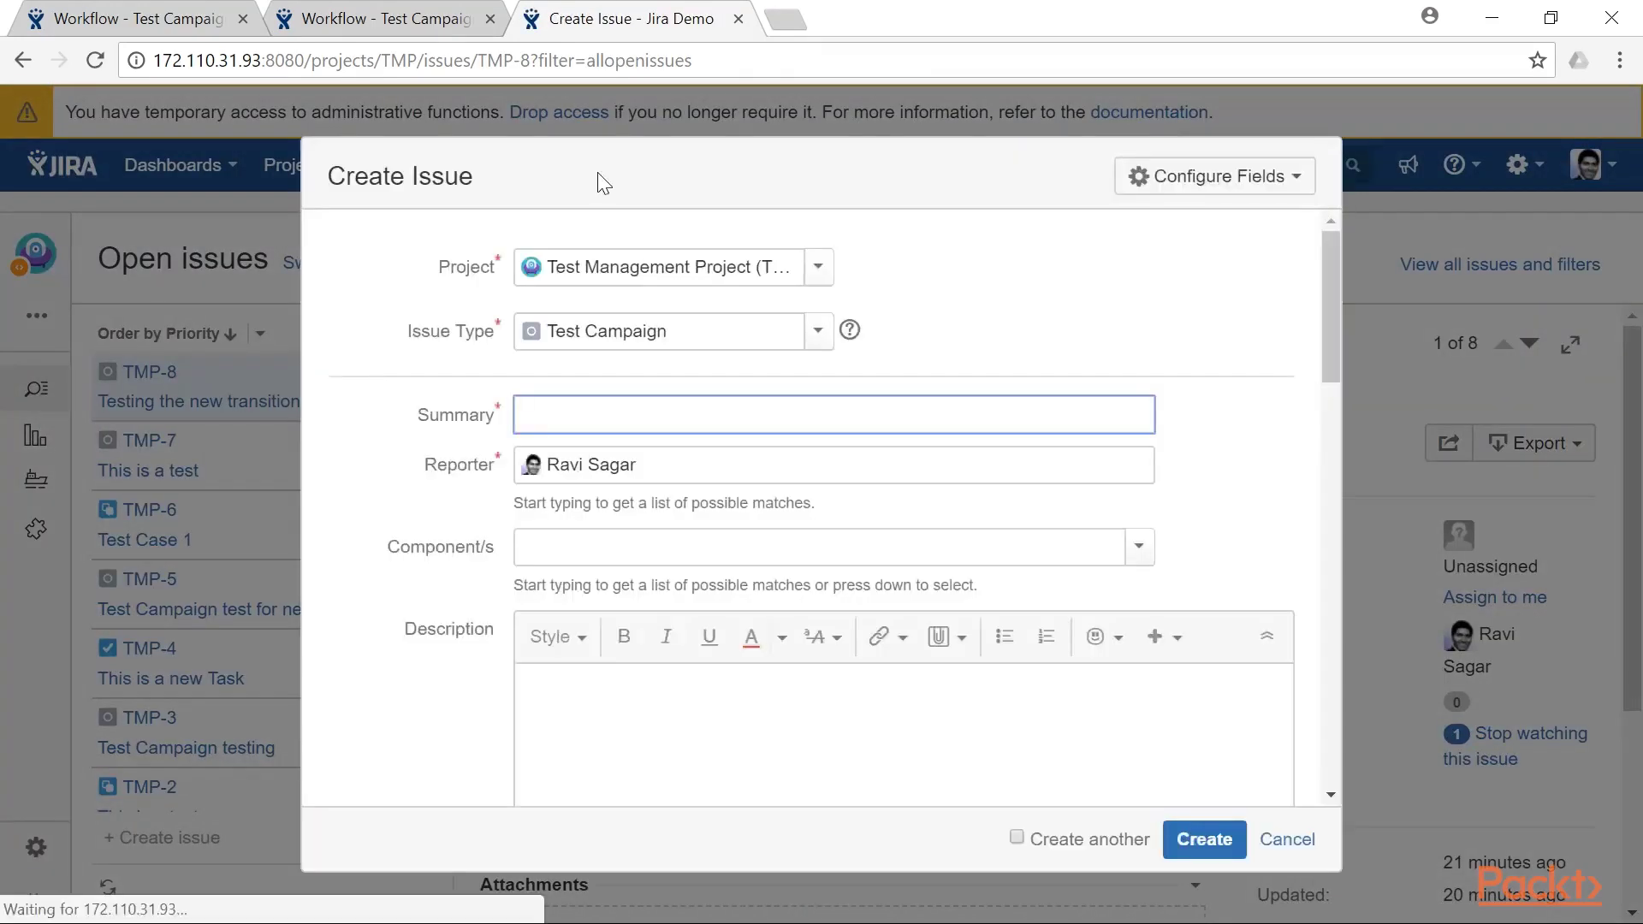
pyautogui.write('Testing the ')
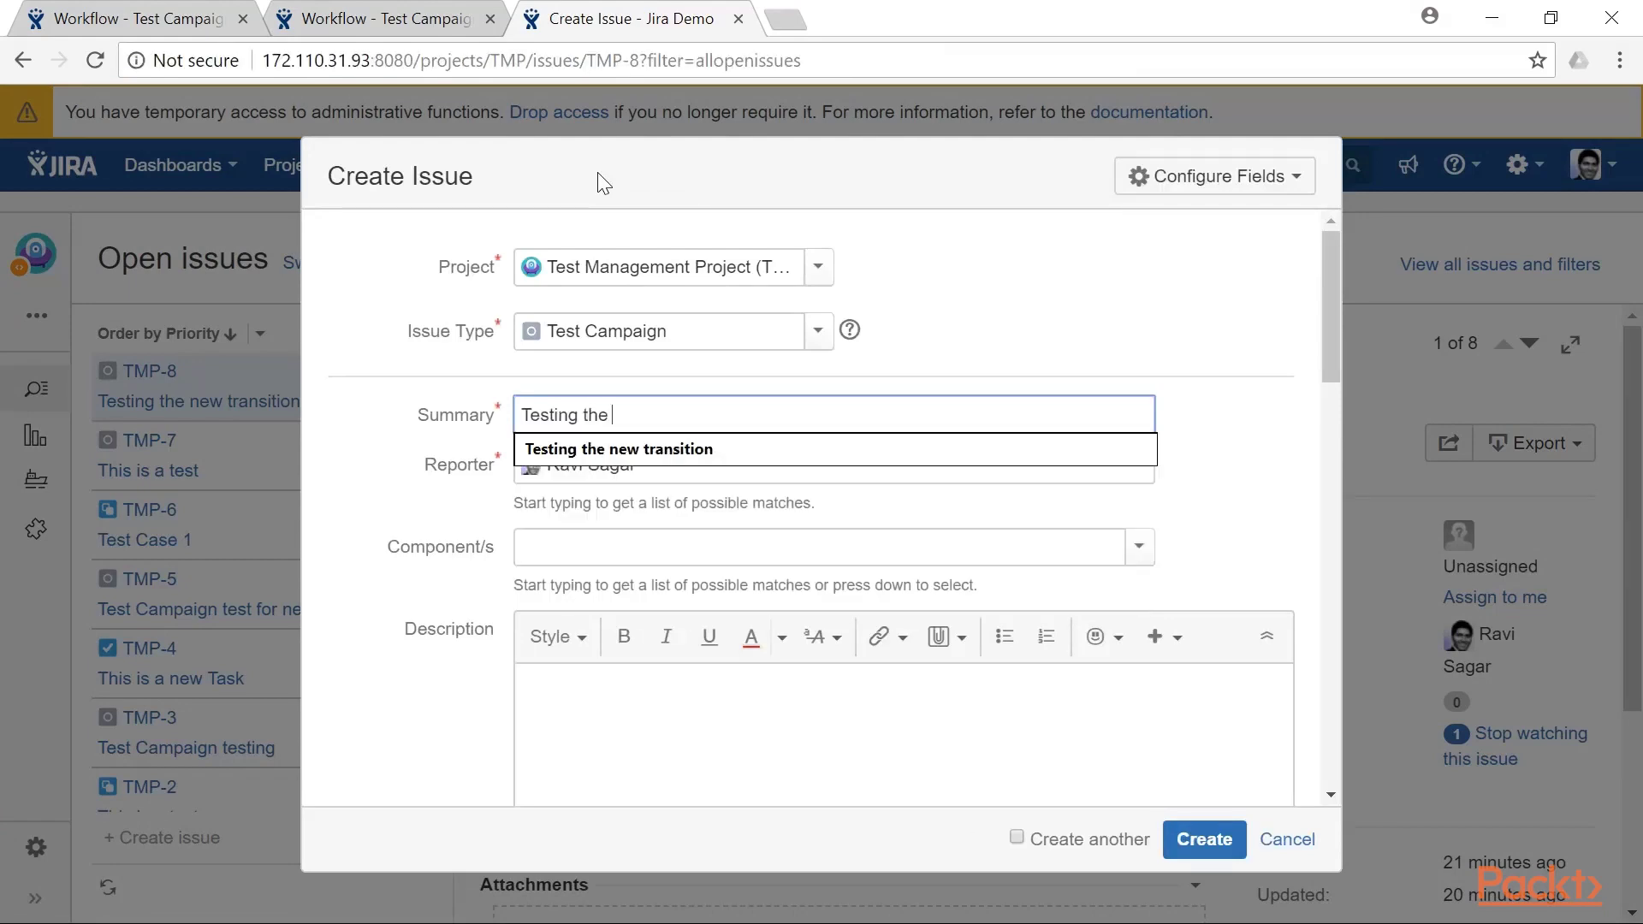
pyautogui.write('validator')
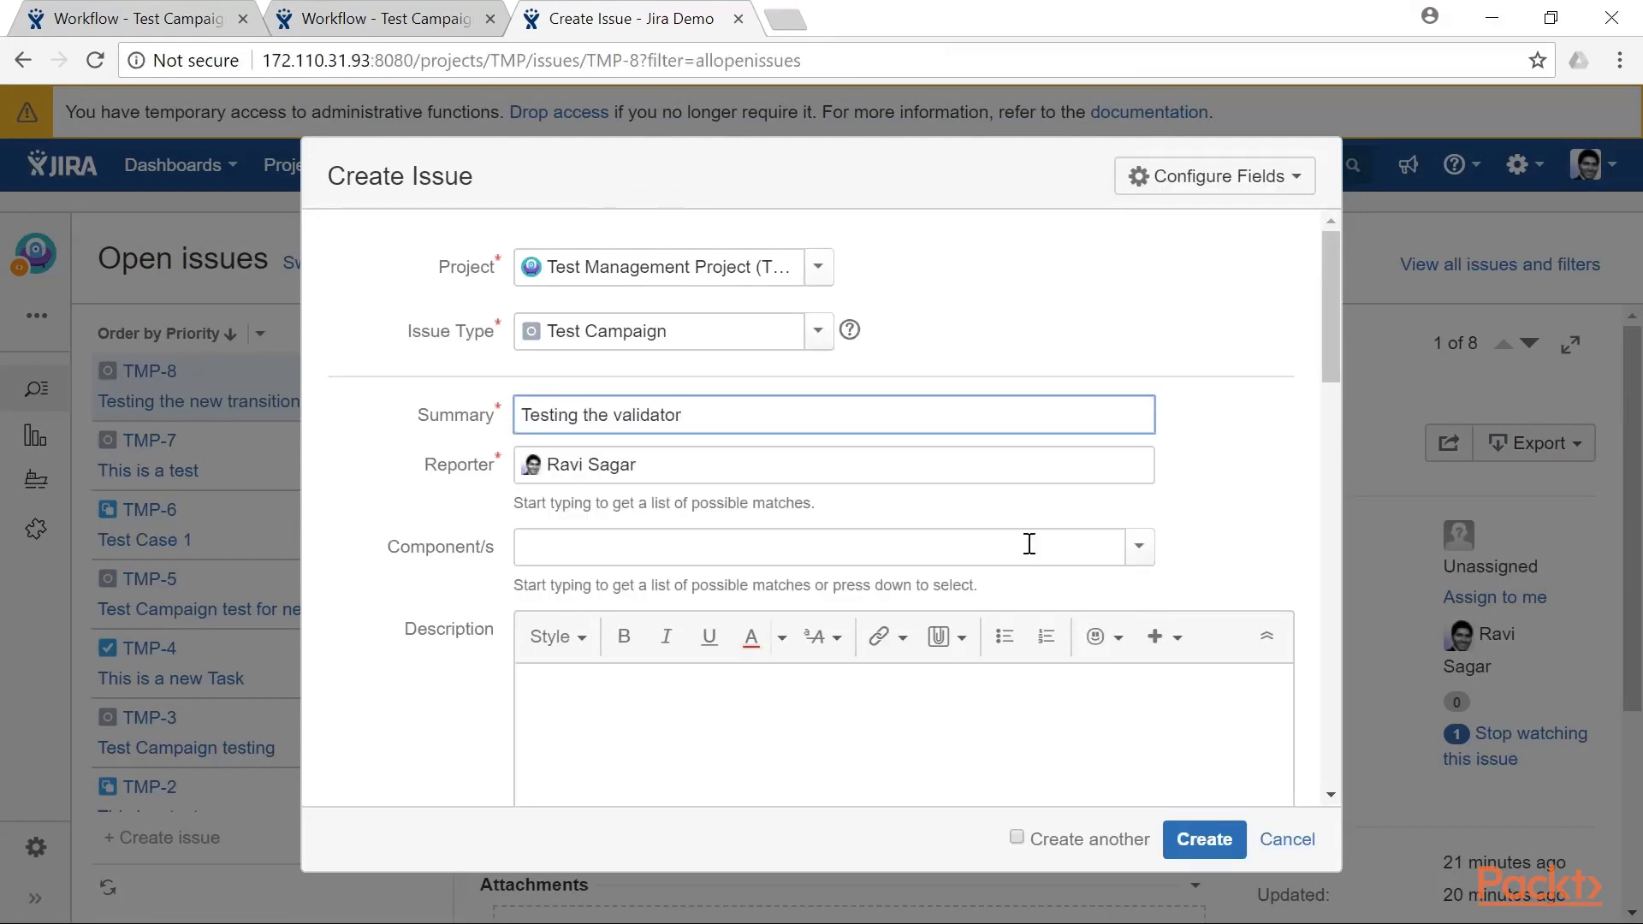
pyautogui.scroll(-10, 470, 582)
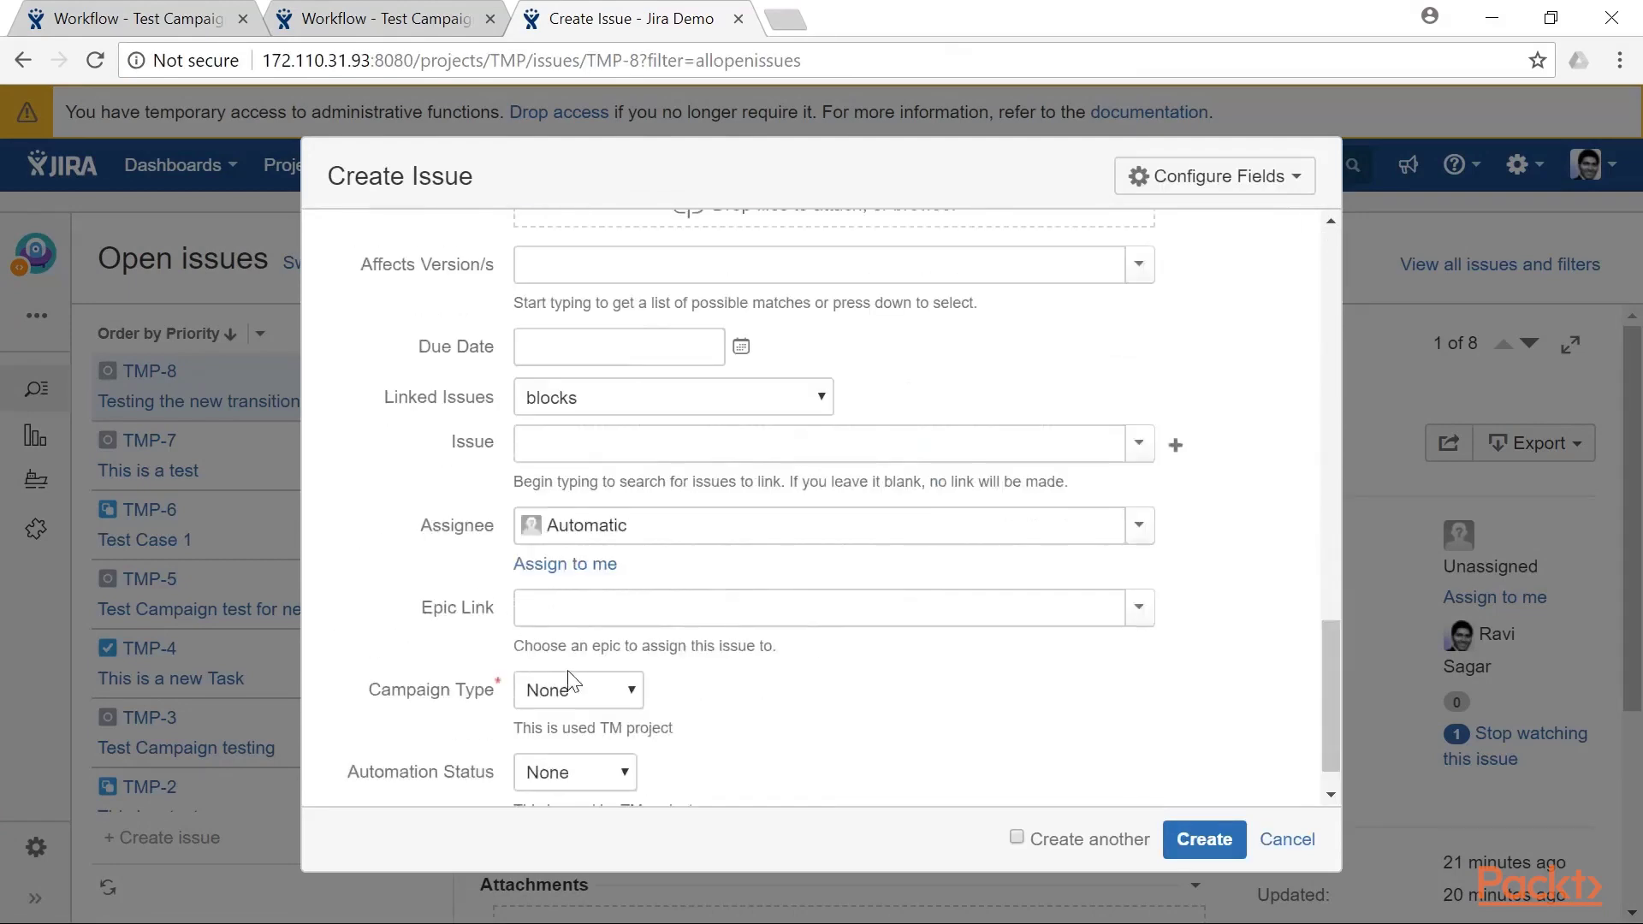
pyautogui.click(575, 690)
pyautogui.click(573, 742)
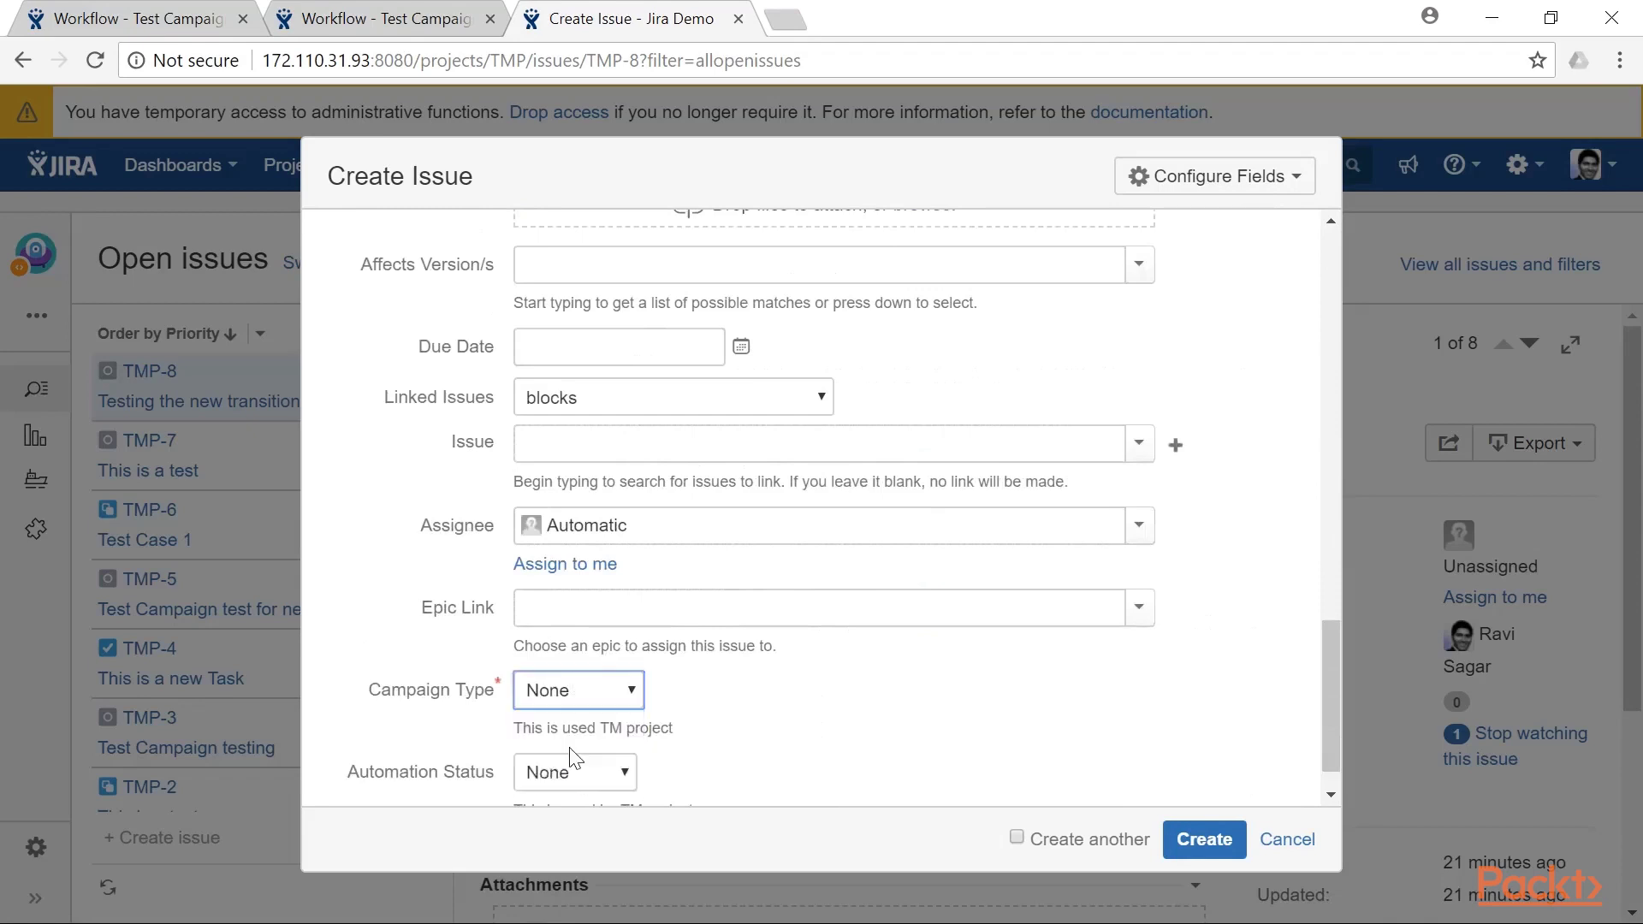
pyautogui.click(1181, 847)
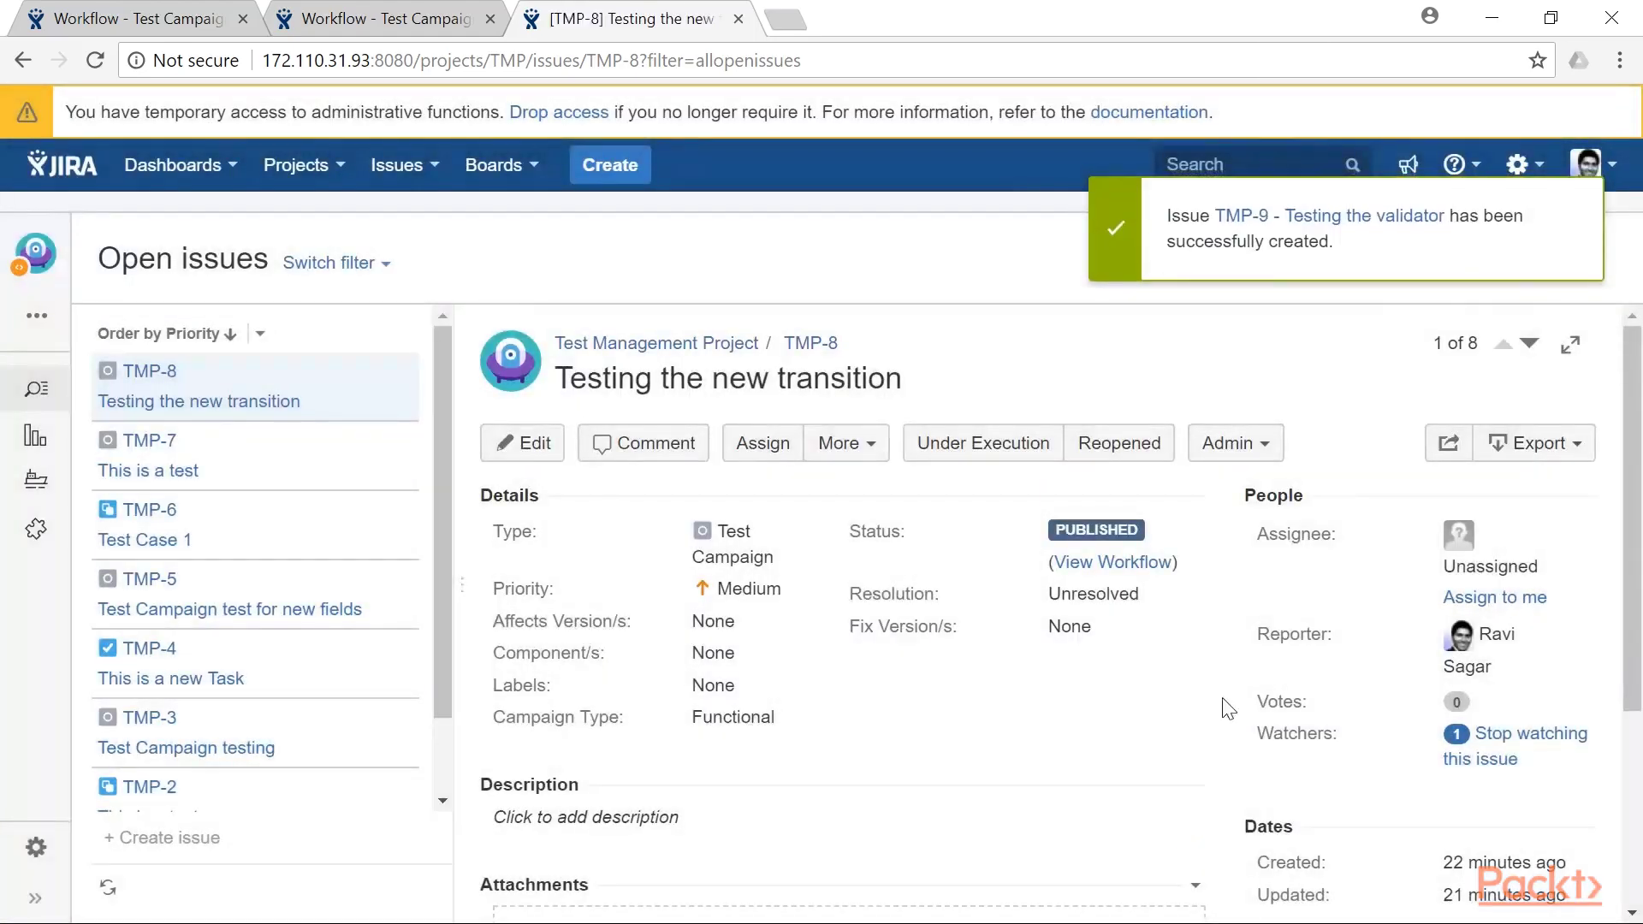
# - Open the newly created "Testing the validator" issue and move it to In Progress
pyautogui.click(1327, 214)
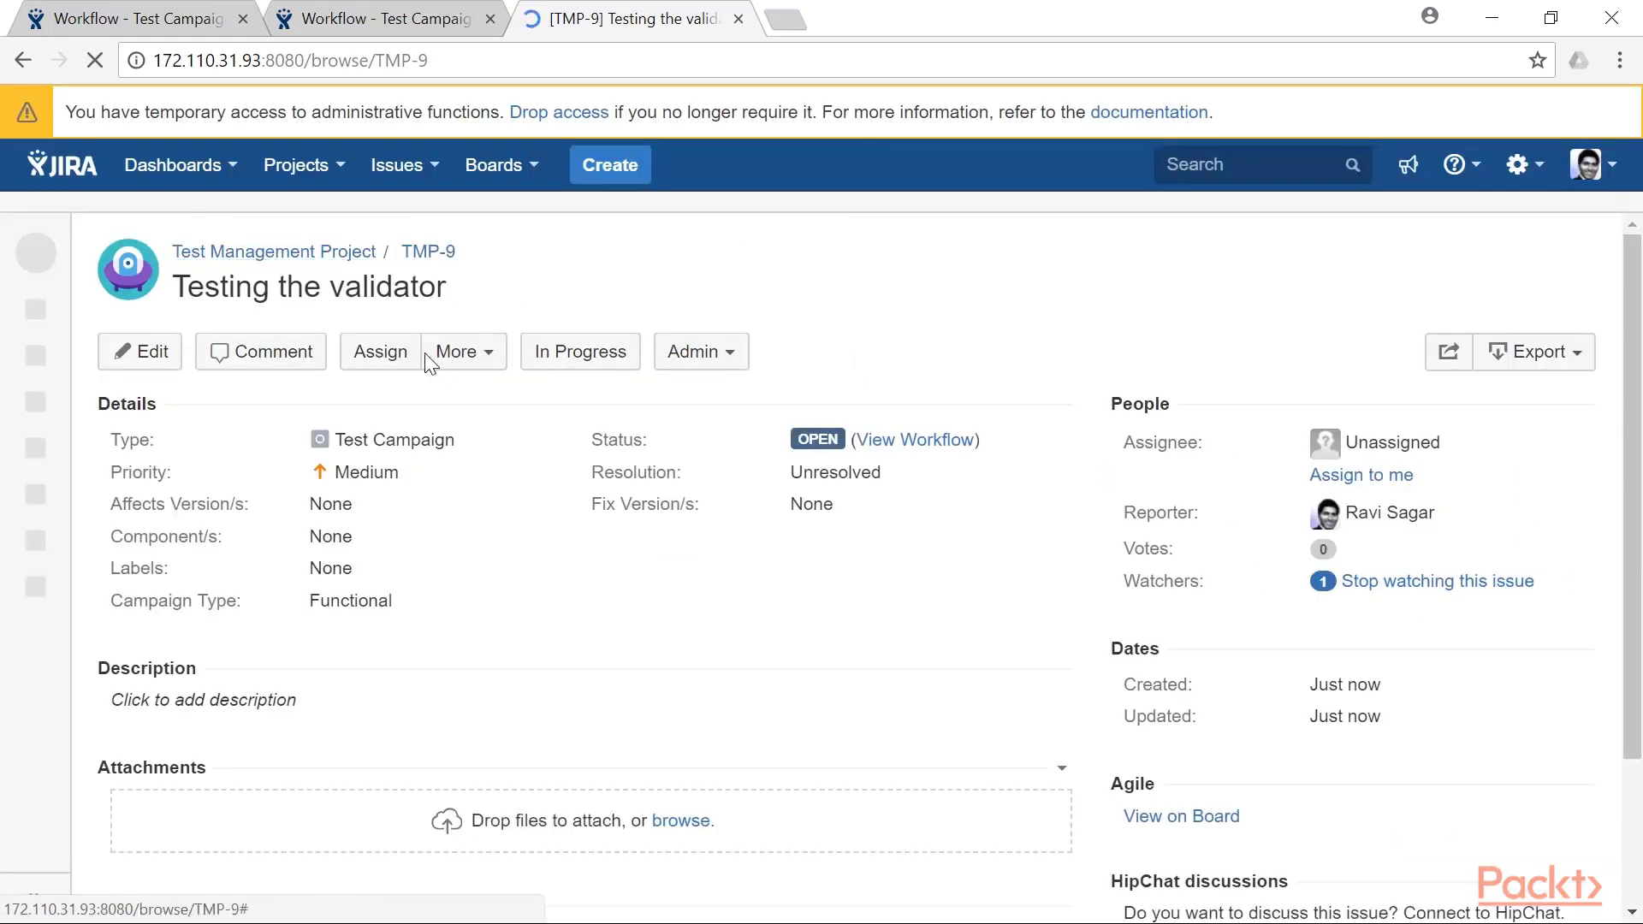
pyautogui.click(555, 351)
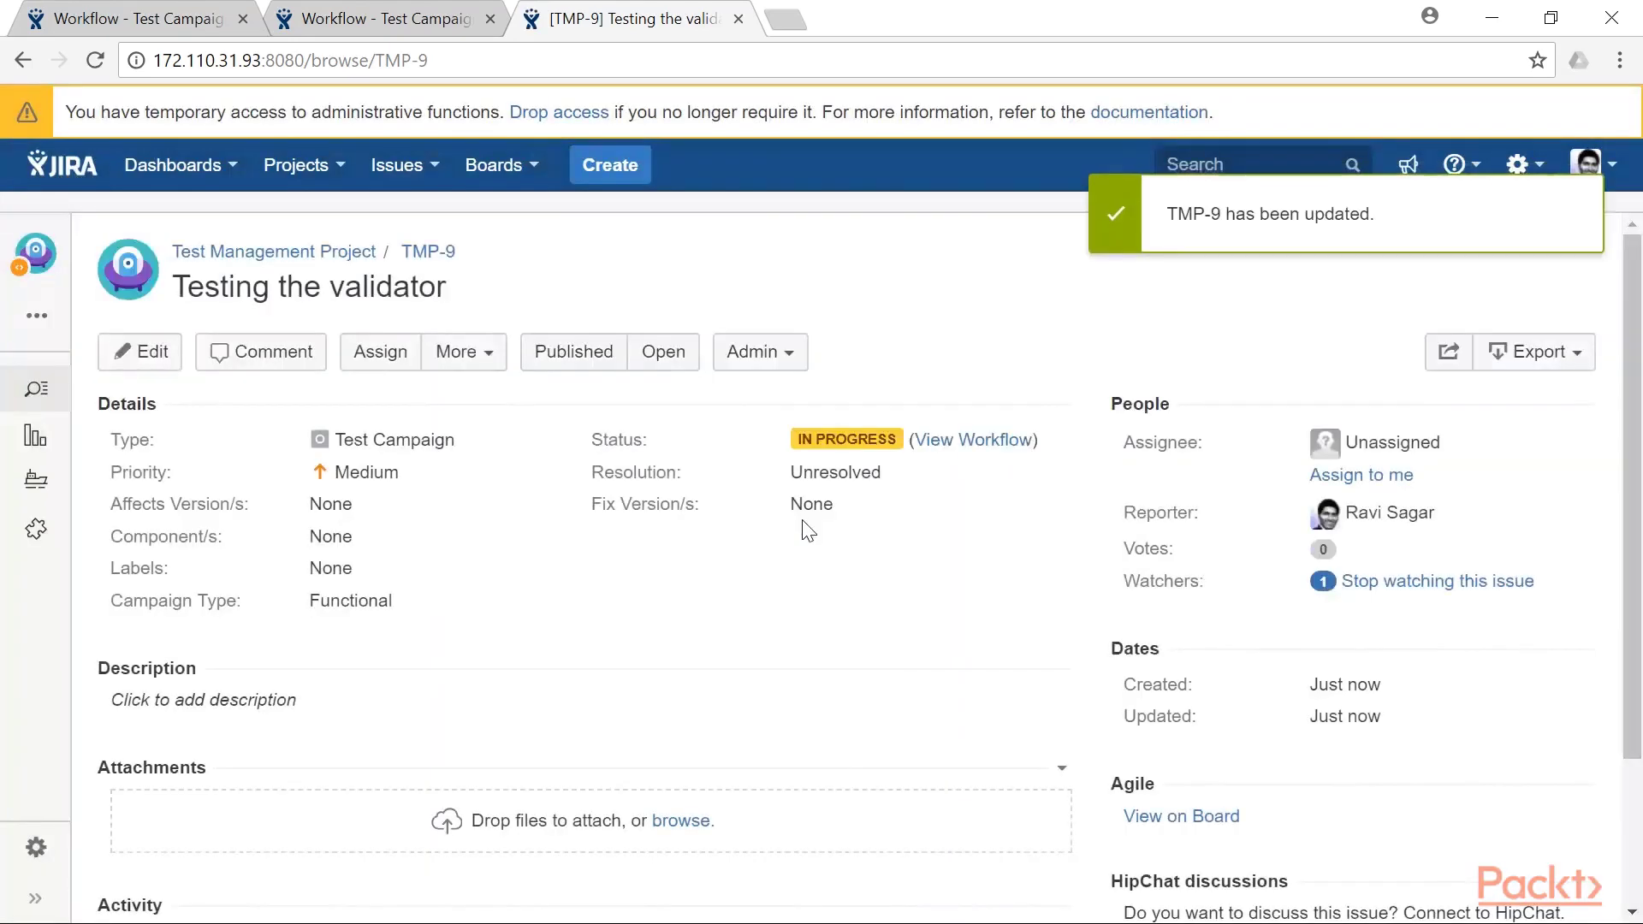
# - Submit the issue's Published transition with Analysis empty to test the validator, and resubmit it with the Analysis "This is my new Analysis."
pyautogui.click(560, 353)
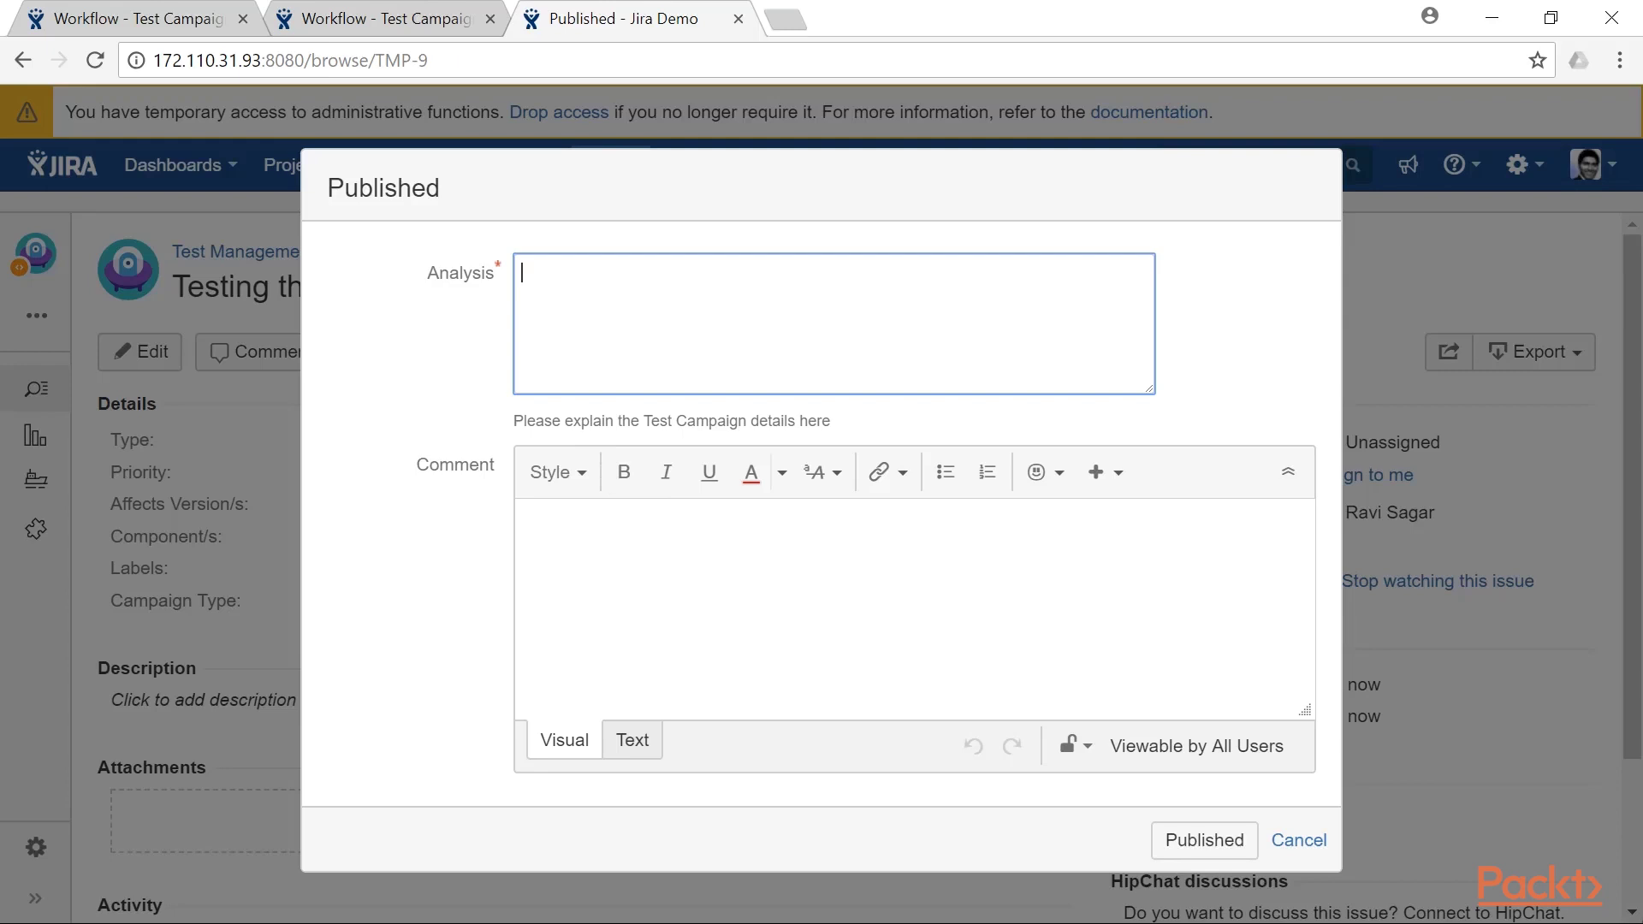
pyautogui.click(1193, 846)
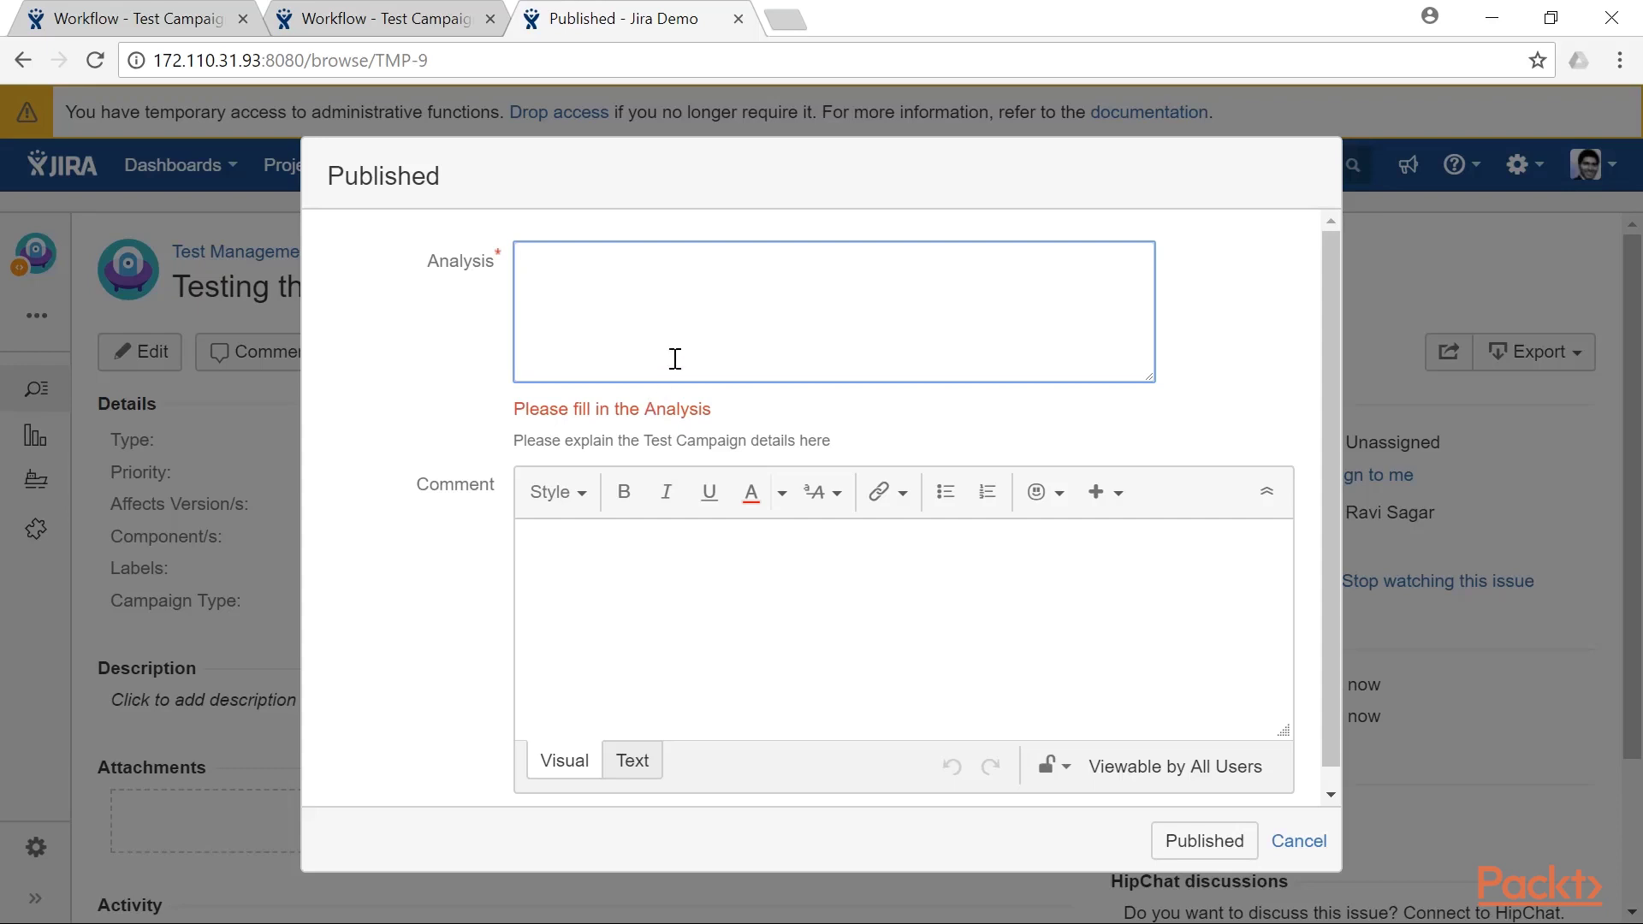
pyautogui.write('This is my new Analysis.')
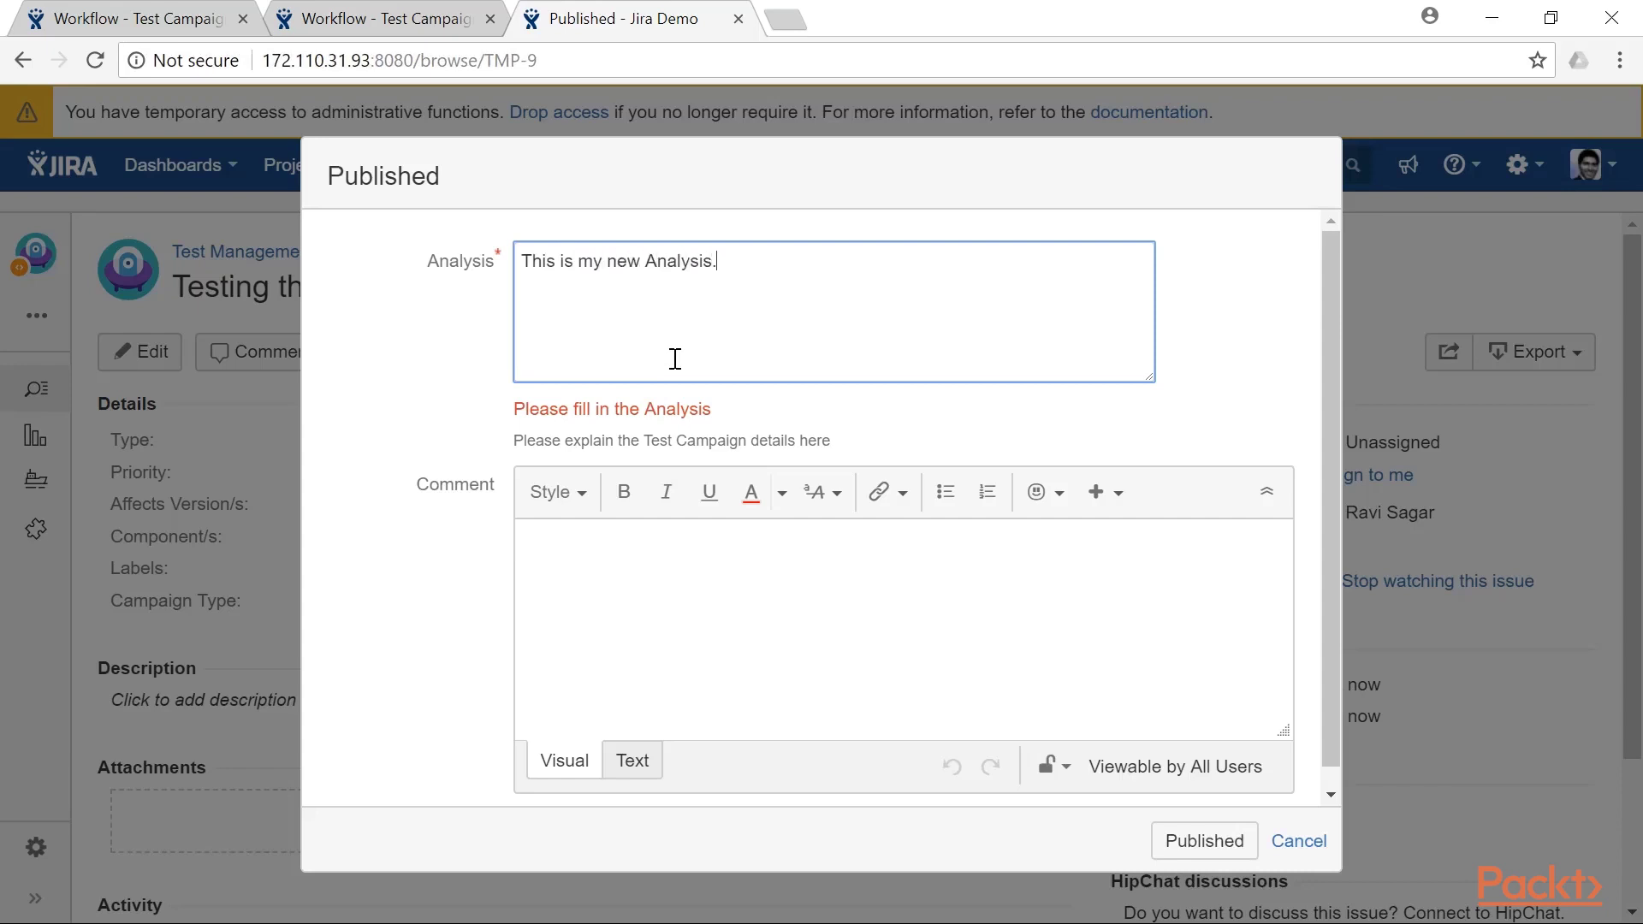
pyautogui.click(1235, 842)
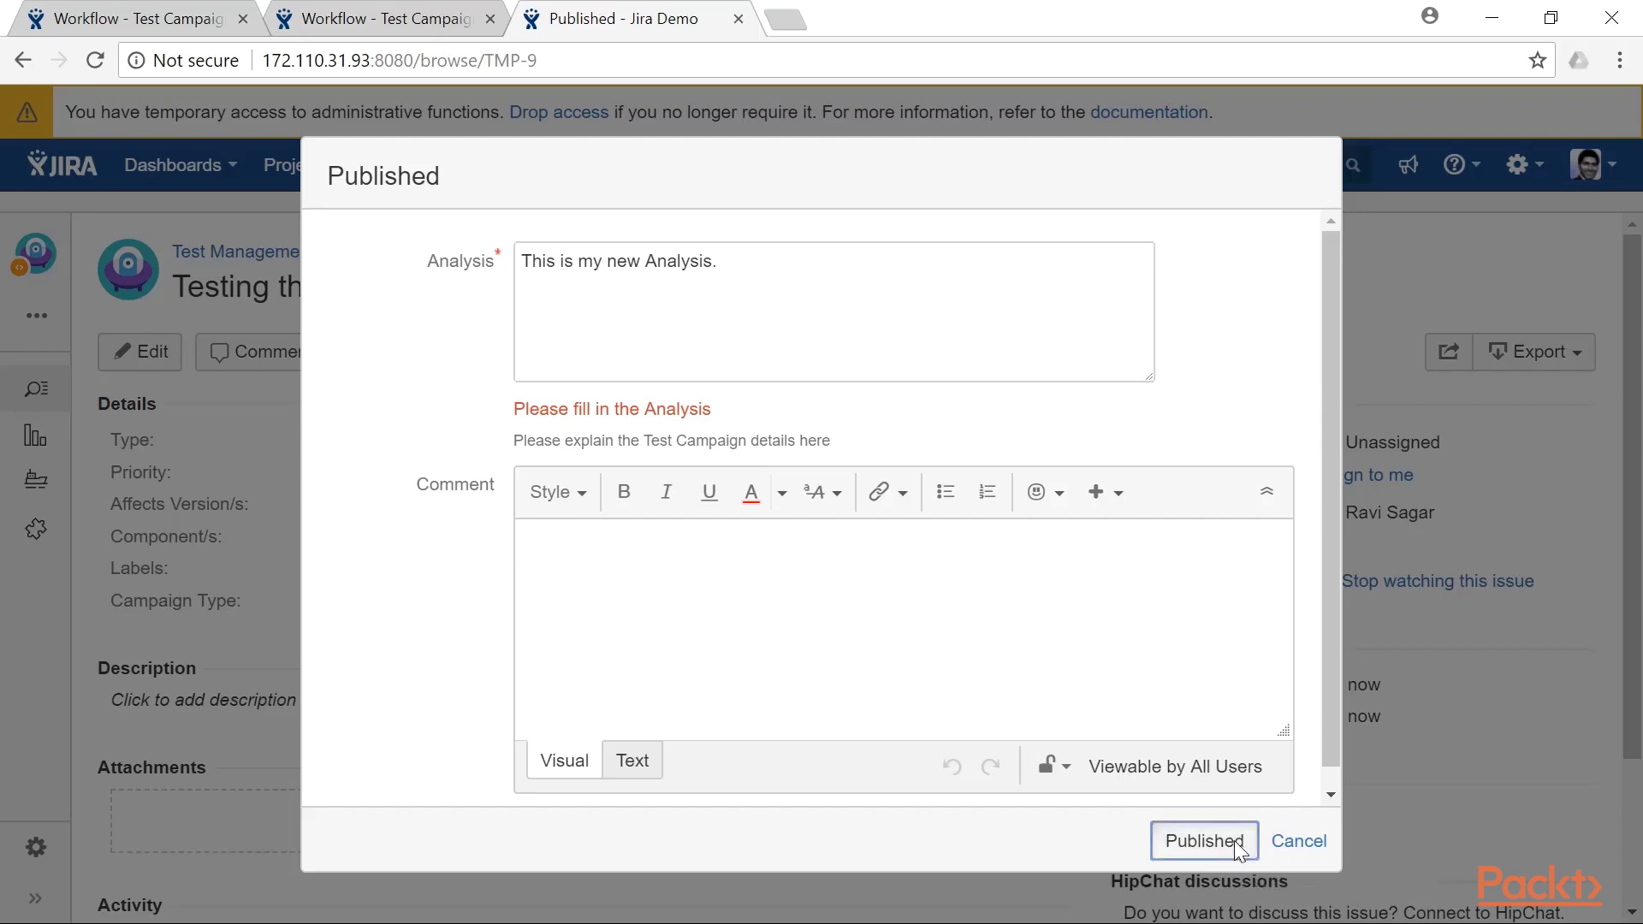